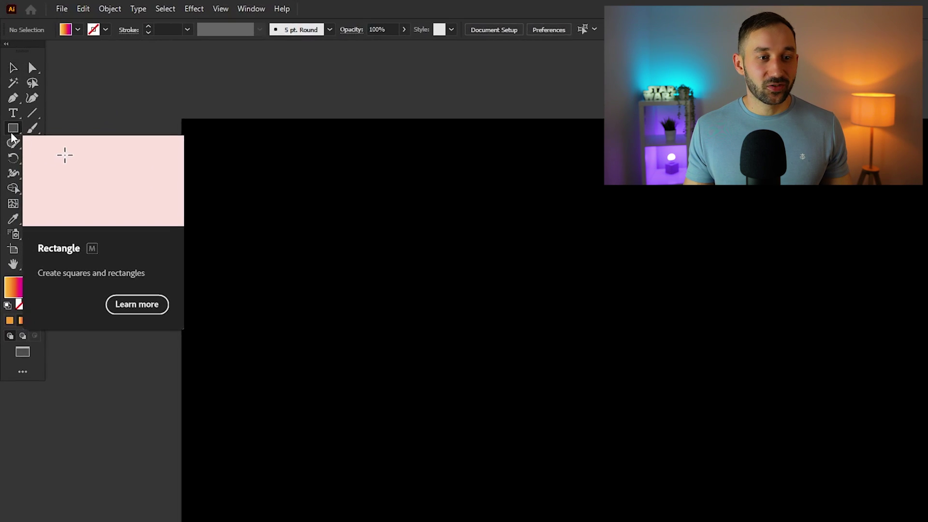
Draw a wide white rectangle with no stroke across the middle of the black artboard
left_click(13, 136)
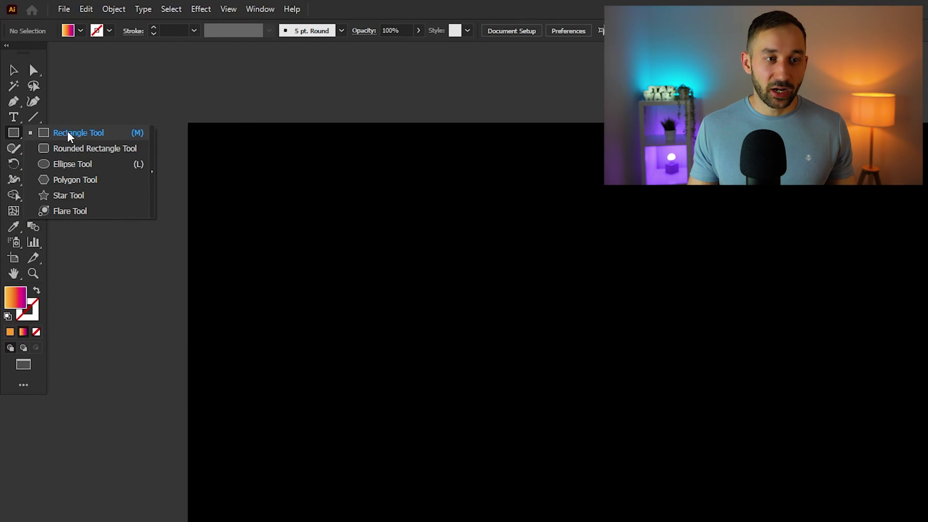
left_click(69, 135)
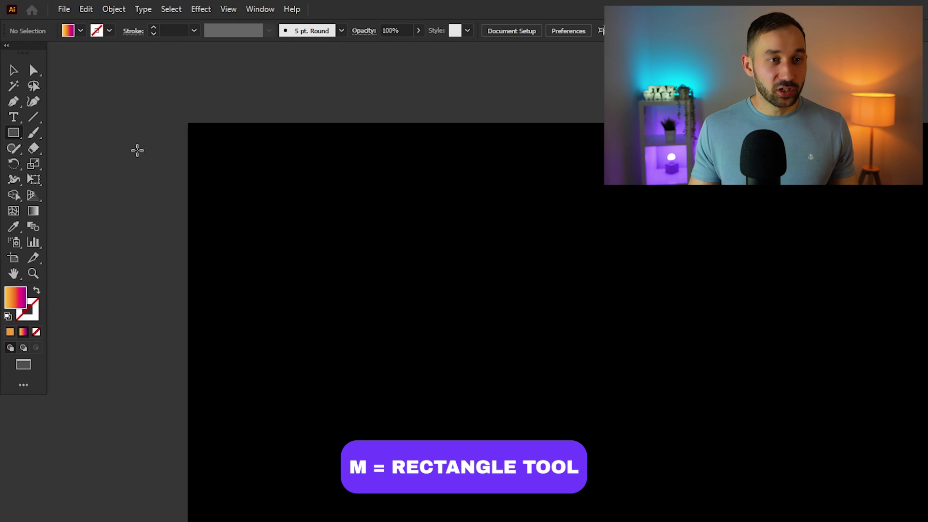
left_click(67, 32)
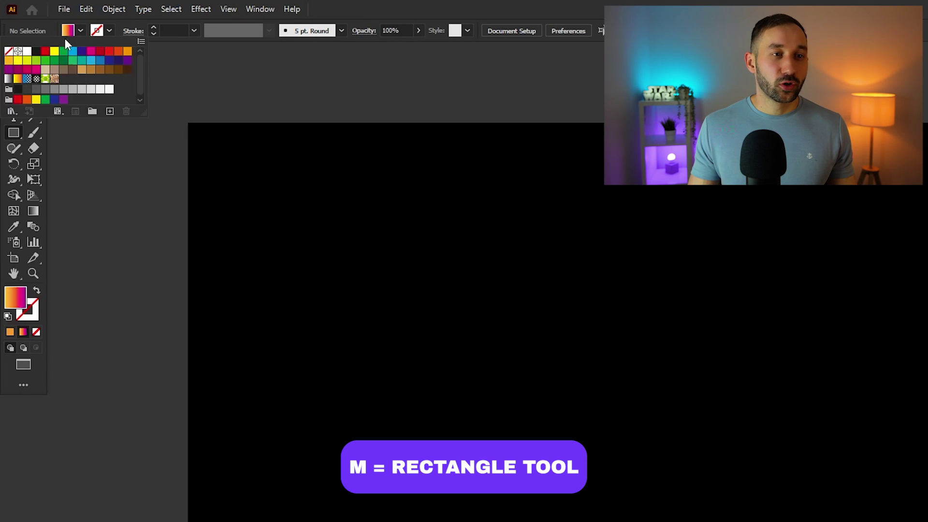
left_click(27, 50)
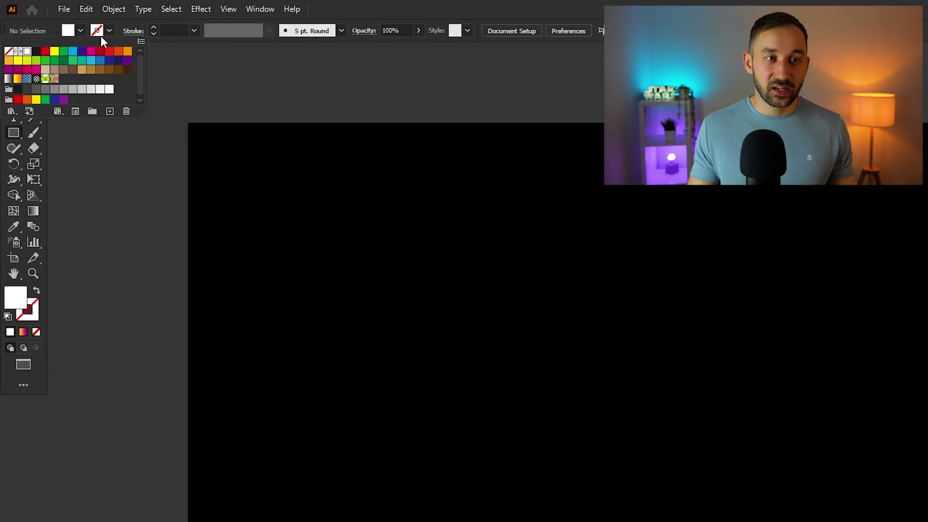
left_click(409, 134)
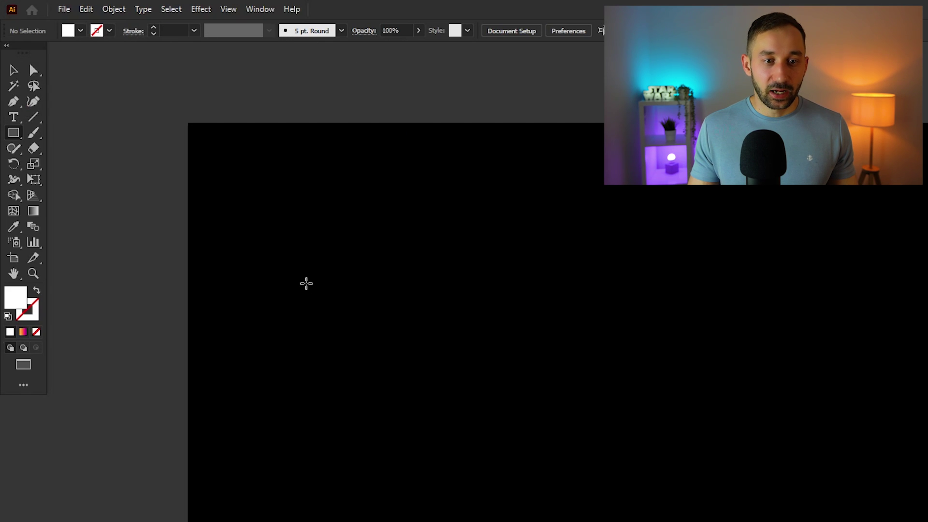
mouse_move(283, 274)
left_mouse_down()
mouse_move(568, 385)
mouse_move(659, 375)
left_mouse_up()
Draw a white circle about 762 px in diameter centred on the rectangle's upper-right corner, reaching down to its bottom edge
left_click(14, 132)
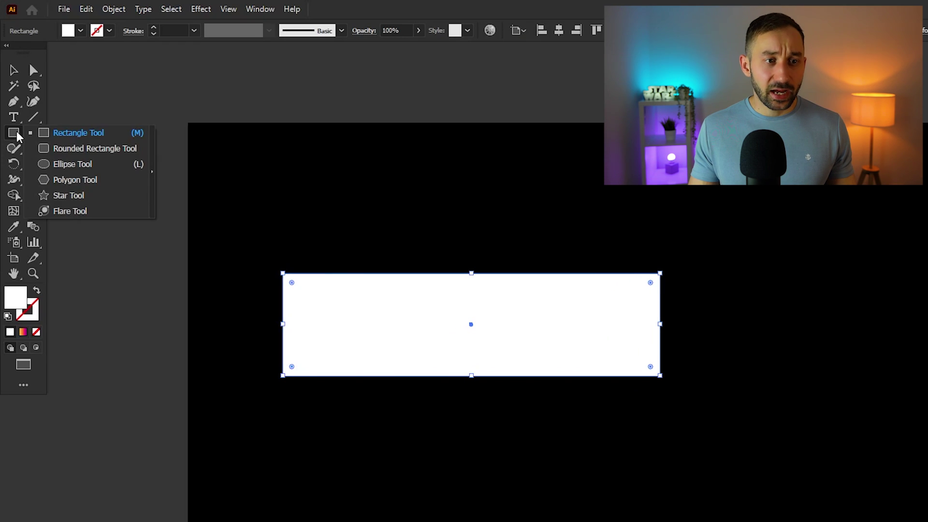
left_click(99, 167)
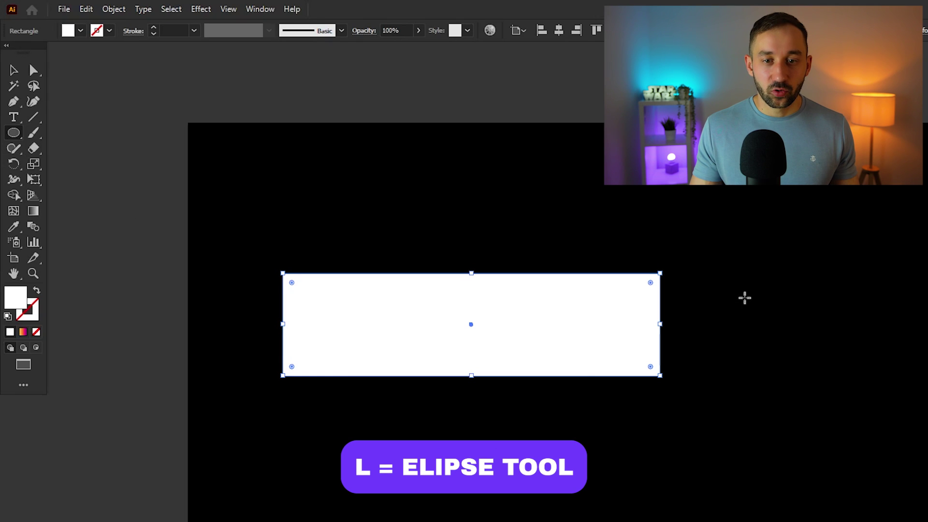
scroll(746, 296, "up", 1, "alt")
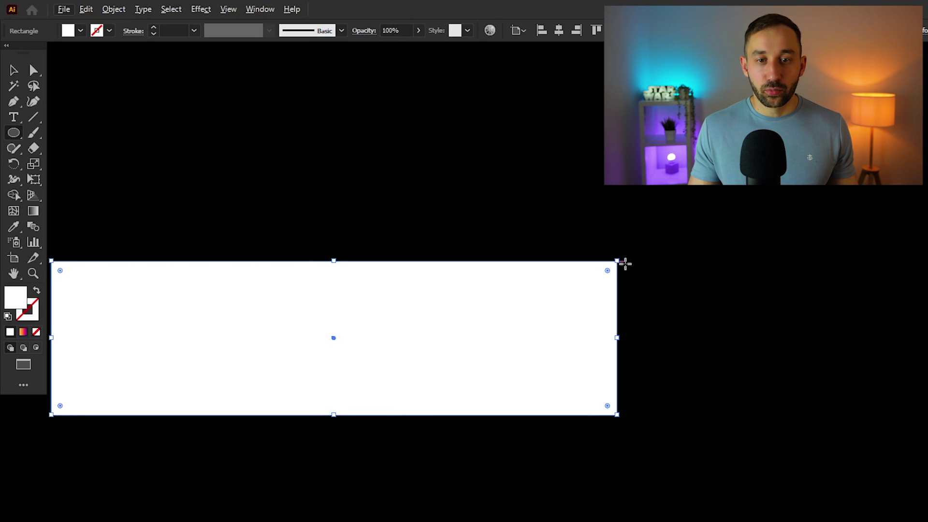
scroll(643, 269, "down", 1, "alt")
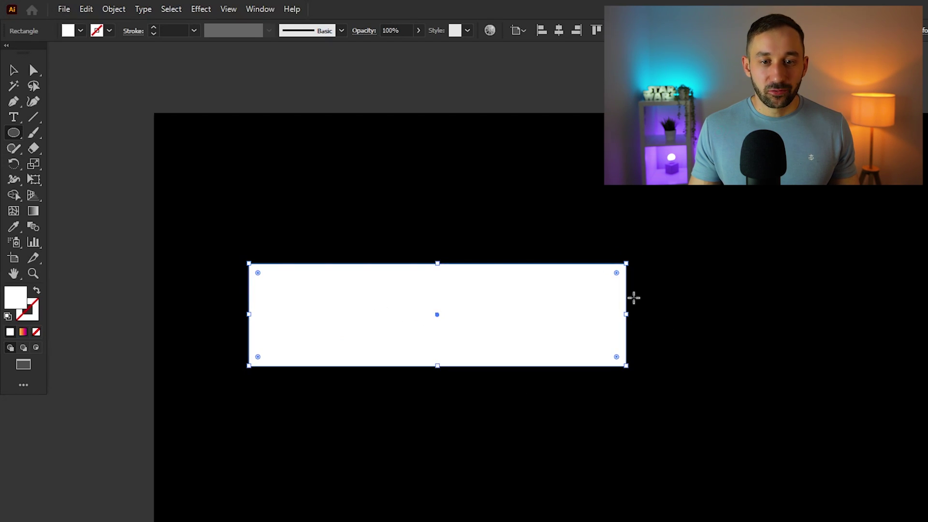
scroll(689, 255, "up", 1, "alt")
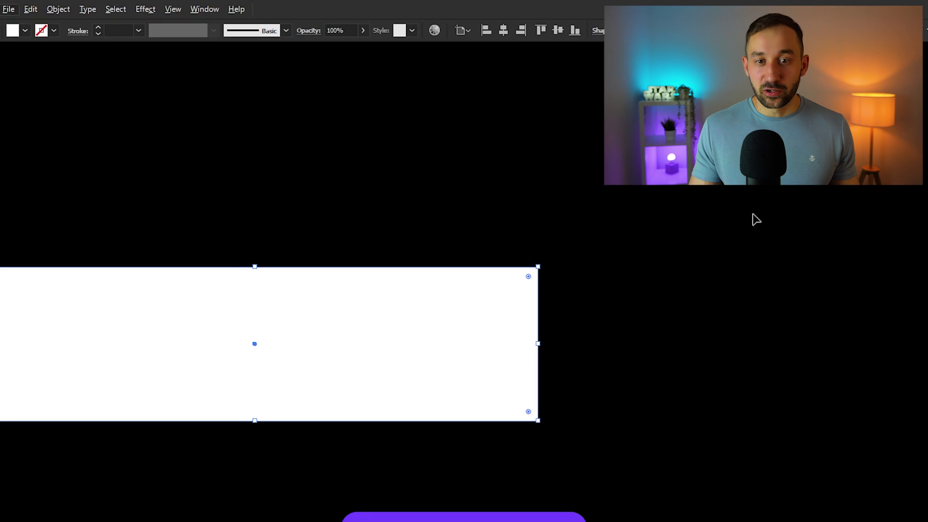
left_click(687, 195, "ctrl")
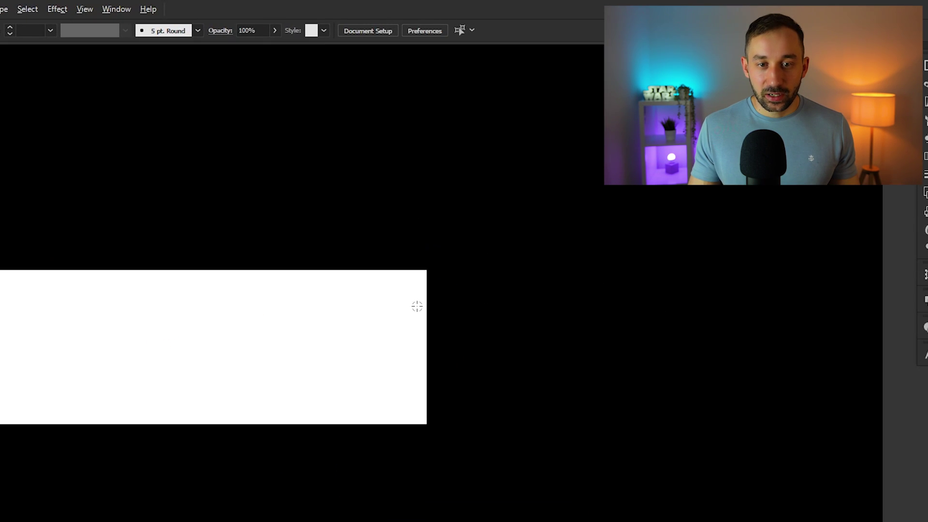
left_click(427, 270, "ctrl")
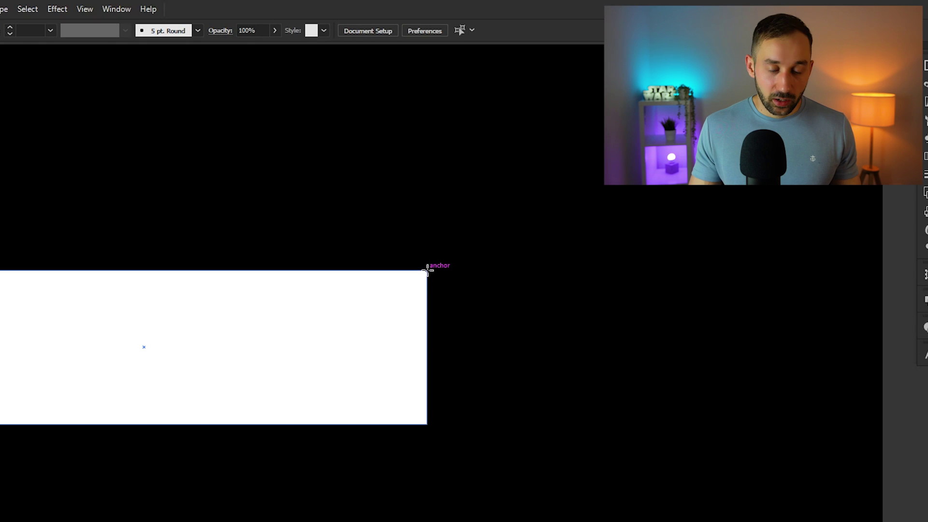
left_click_drag(427, 271, 432, 424)
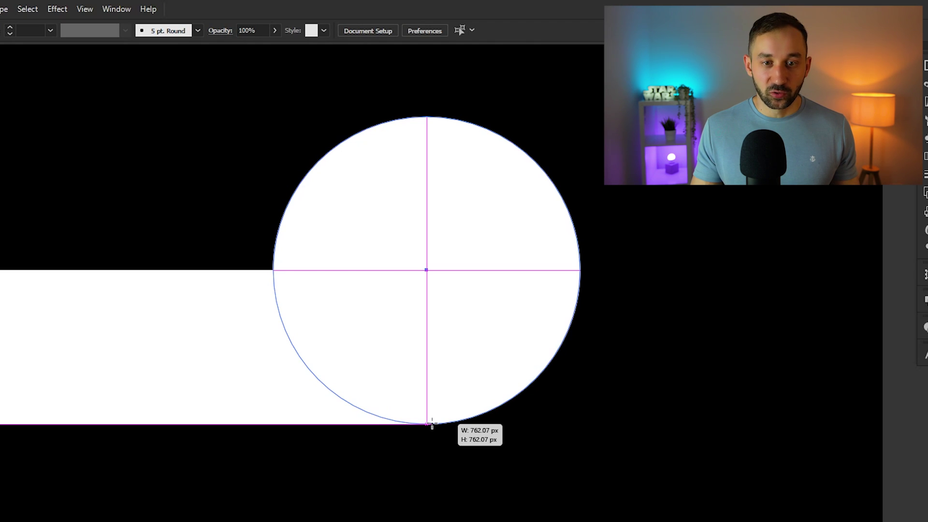
left_click_drag(431, 425, 432, 424)
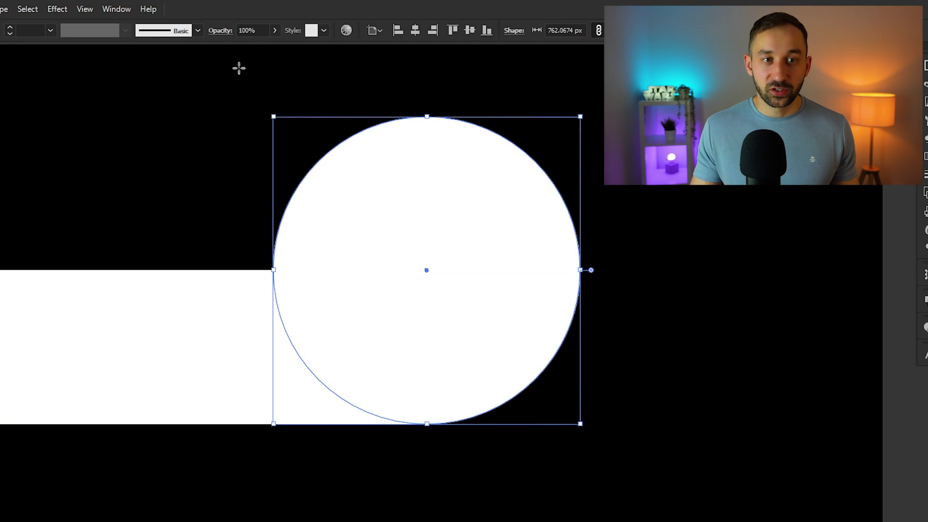
Check whether Smart Guides are turned on
left_click(86, 9)
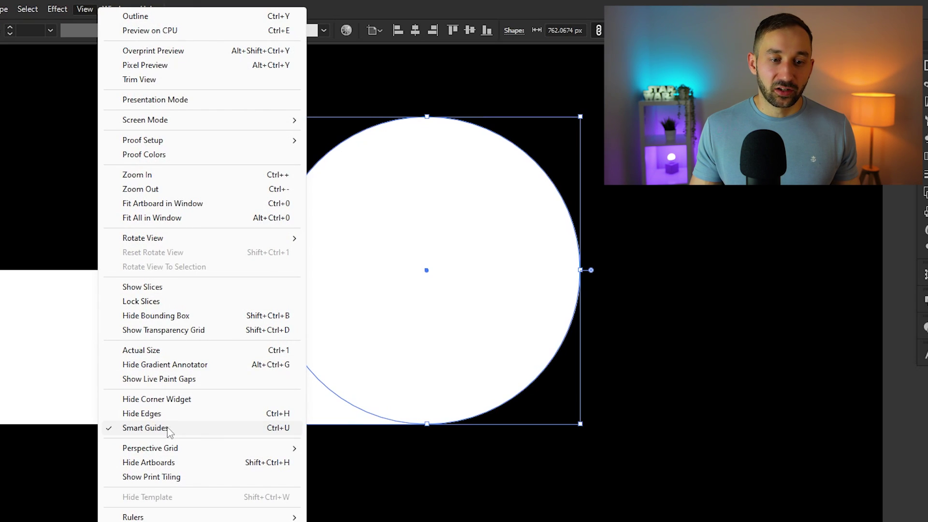
left_click(436, 6)
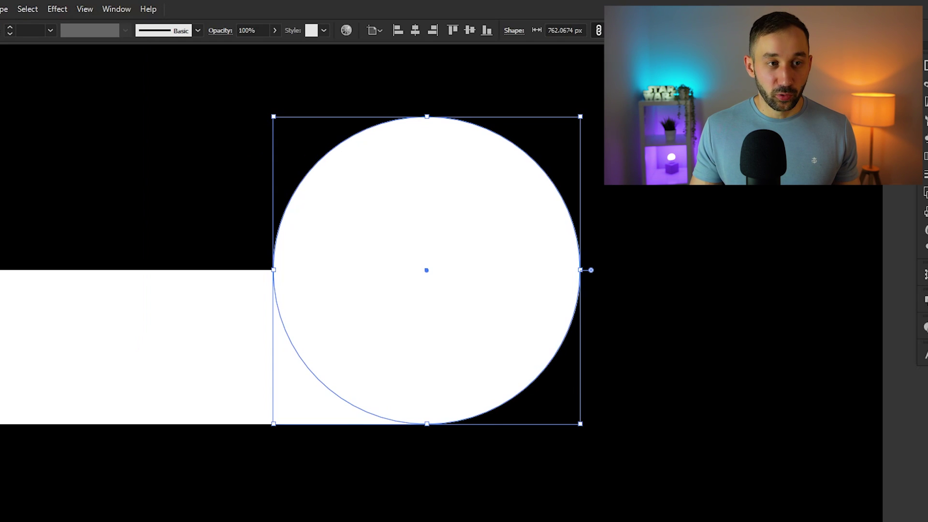
left_click(186, 207)
left_click_drag(131, 193, 248, 207)
left_click_drag(383, 275, 545, 365)
left_click(372, 189)
scroll(373, 190, "down", 2)
scroll(414, 263, "up", 1)
left_click_drag(155, 215, 247, 374)
scroll(237, 342, "up", 1)
left_click_drag(132, 327, 42, 328)
left_click(211, 188)
Unite the rectangle and the circle into a single shape with Pathfinder
key("ctrl+0")
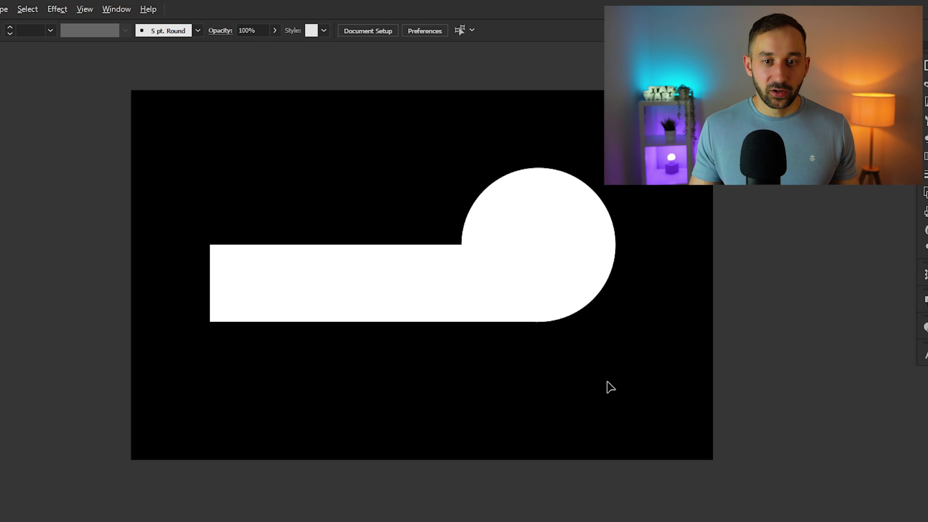
scroll(662, 213, "up", 1)
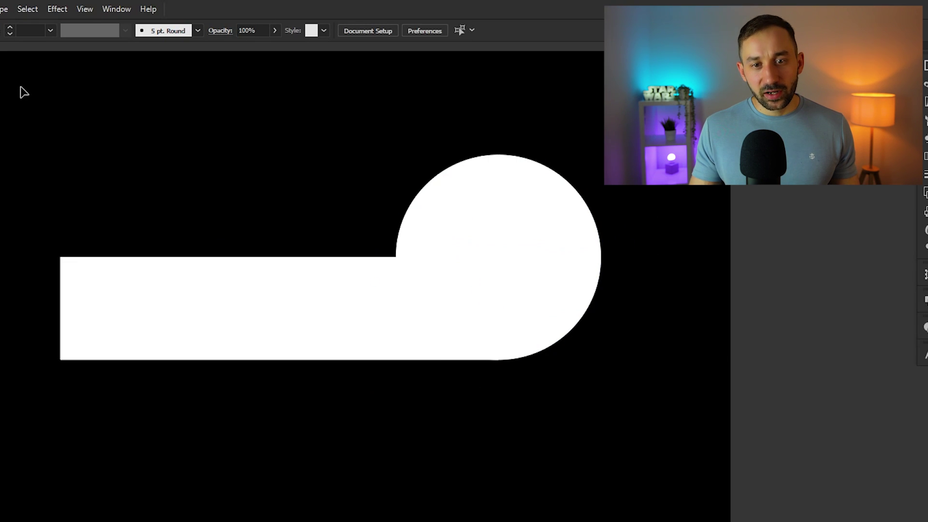
left_click_drag(2, 103, 697, 497)
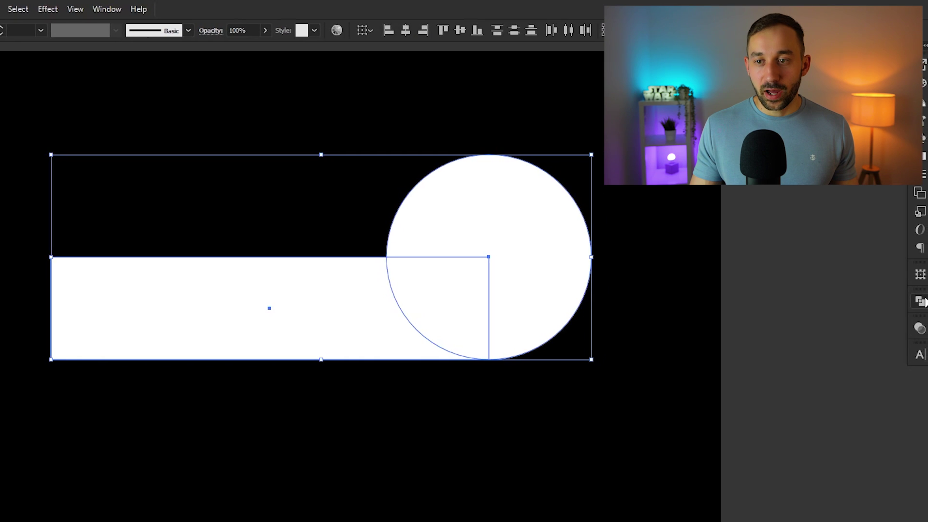
left_click(925, 300)
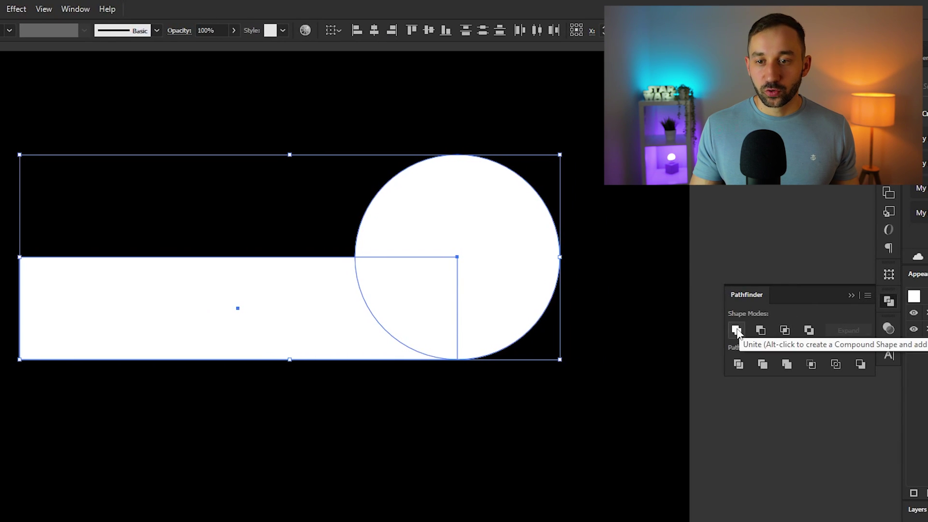
left_click(736, 332)
left_click(662, 199)
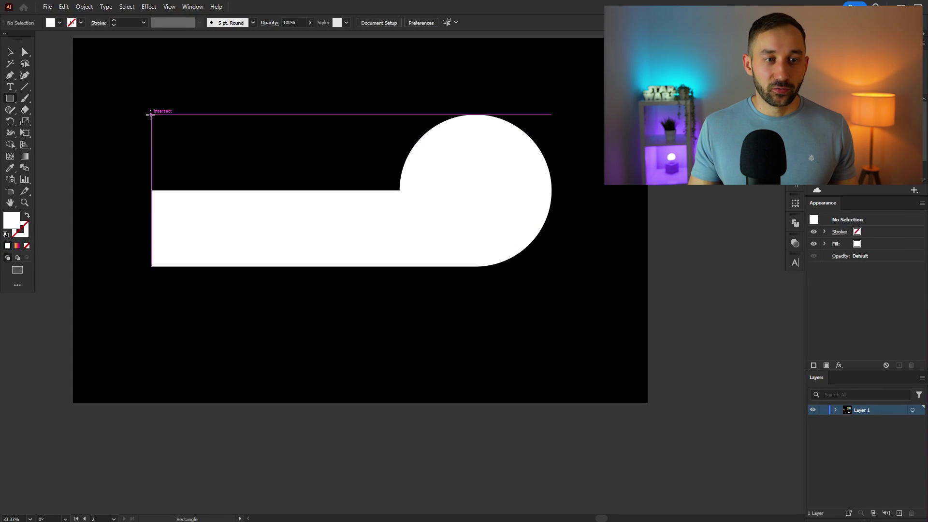
Set the fill to black and draw a thin rectangle about 2171 px by 9.7 px across the circle's upper part
left_click_drag(15, 101, 56, 98)
left_click(50, 22, "shift")
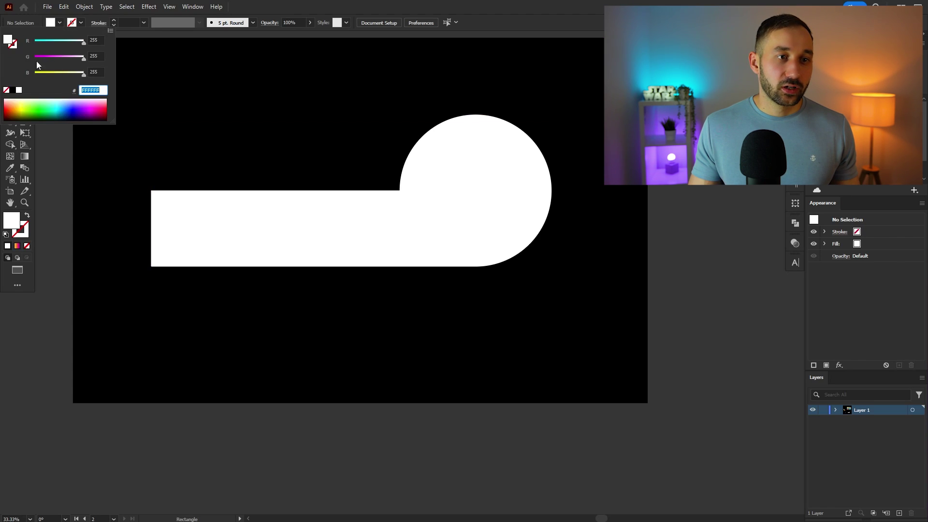
left_click(15, 90)
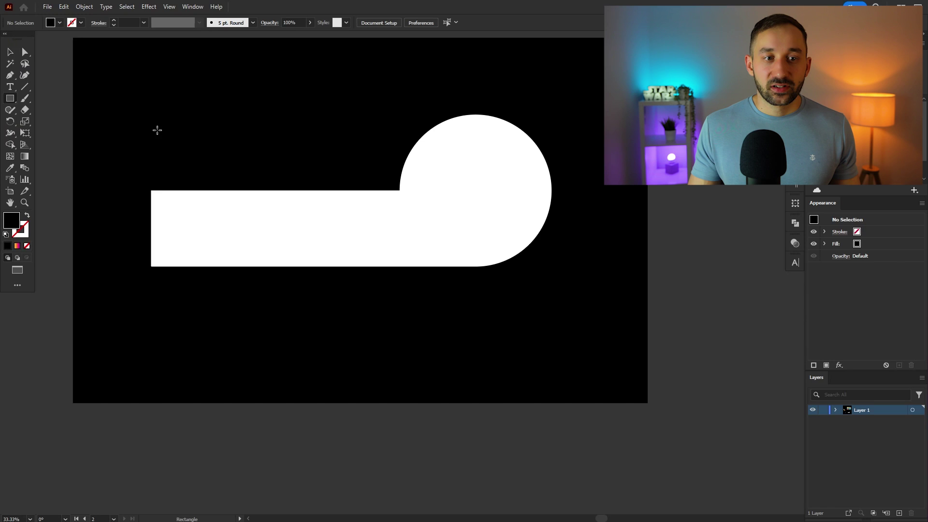
left_click_drag(151, 125, 584, 127)
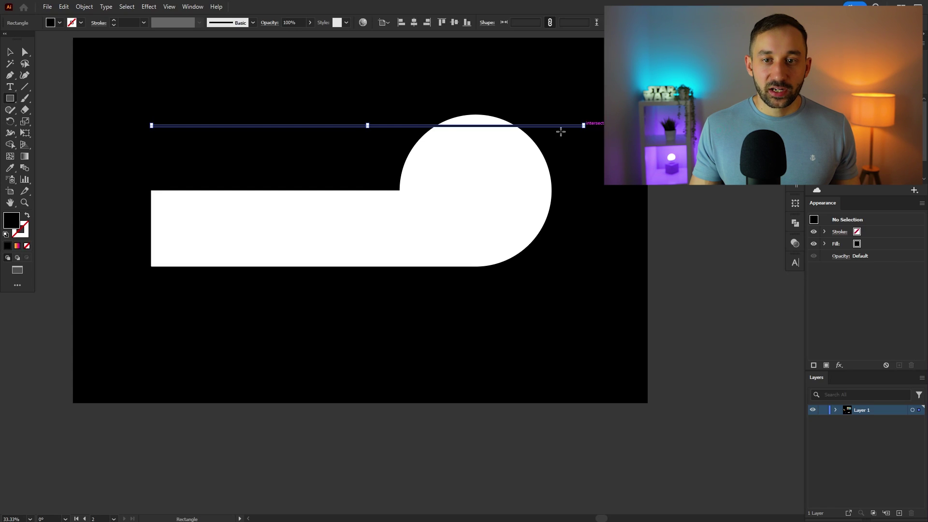
Increase the black bar's height to about 12.5 px and let it overhang both ends of the white shape
scroll(500, 126, "up", 4)
scroll(450, 135, "down", 3)
scroll(278, 137, "up", 4)
scroll(242, 144, "up", 5)
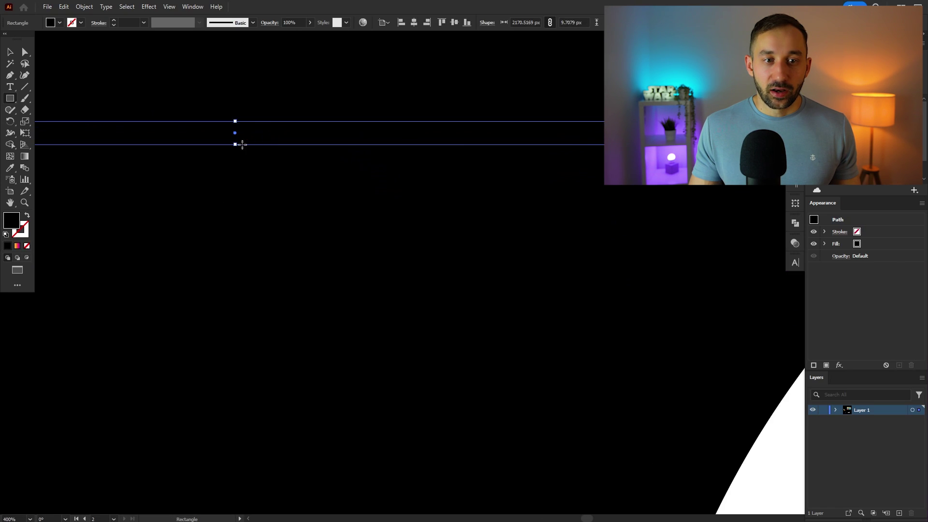
left_click_drag(235, 143, 235, 148)
scroll(411, 148, "down", 6)
Copy the black bar a short distance straight down and repeat the copy until eight evenly spaced bars cross the white shape
key("v")
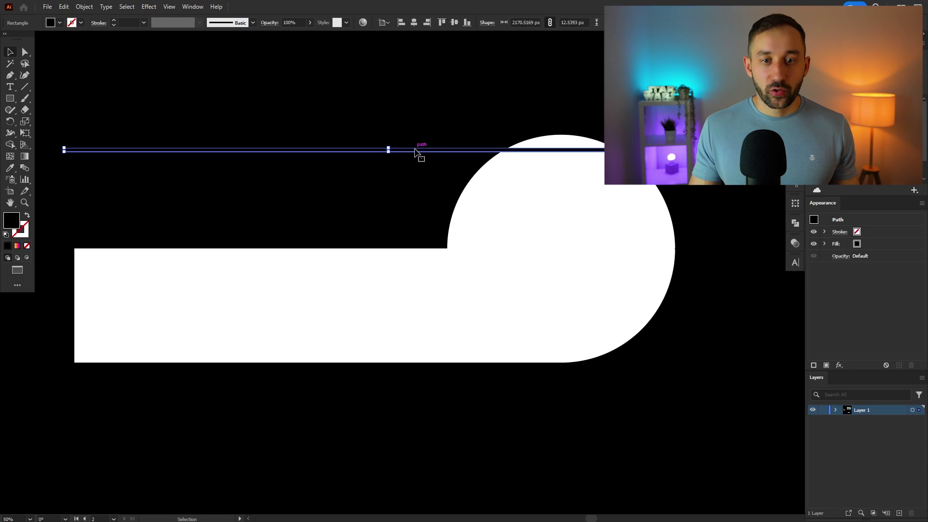
left_click_drag(413, 153, 414, 180)
left_click_drag(667, 292, 631, 284)
key("ctrl+d")
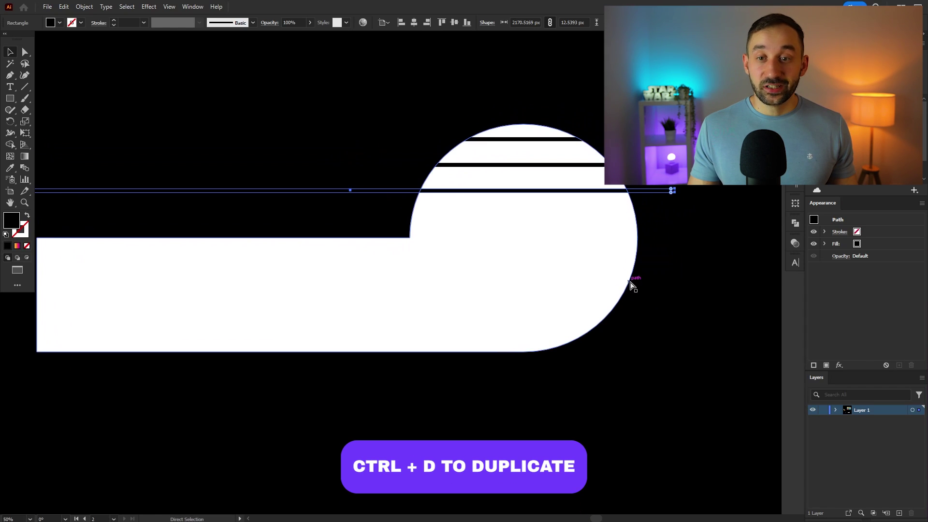
key("ctrl+d")
key("ctrl+d")
key("ctrl+d")
key("ctrl+d")
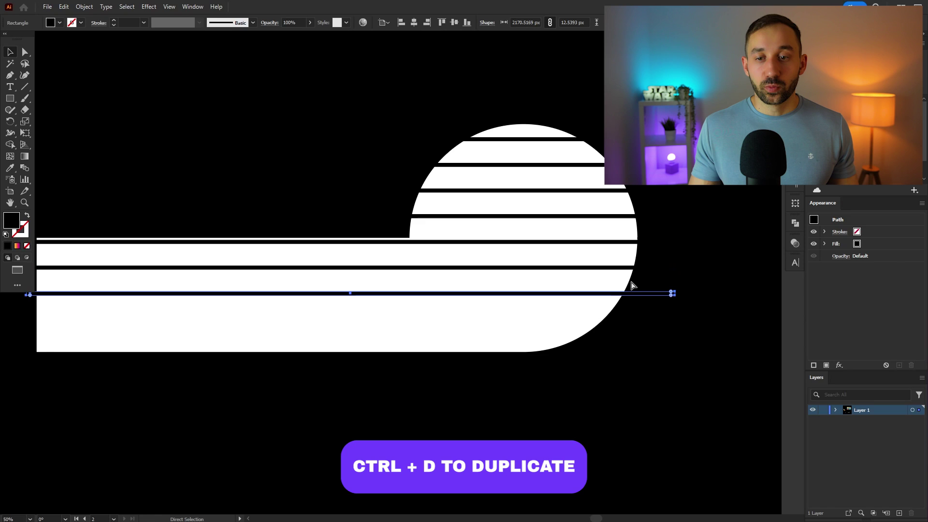
key("ctrl+d")
Move all eight black bars up slightly so the fifth one lines up with the top edge of the white shape's straight section
left_click_drag(676, 347, 655, 133)
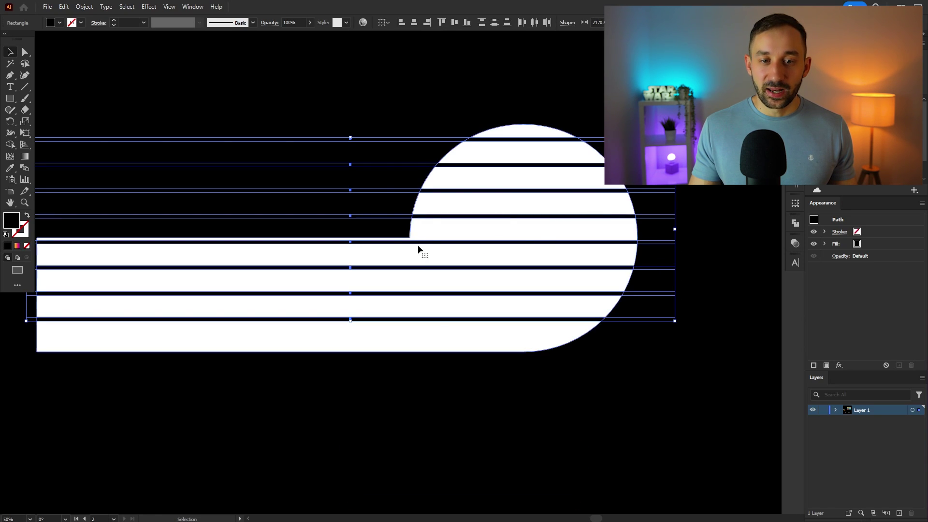
key("ctrl+shift+a")
scroll(397, 254, "up", 5)
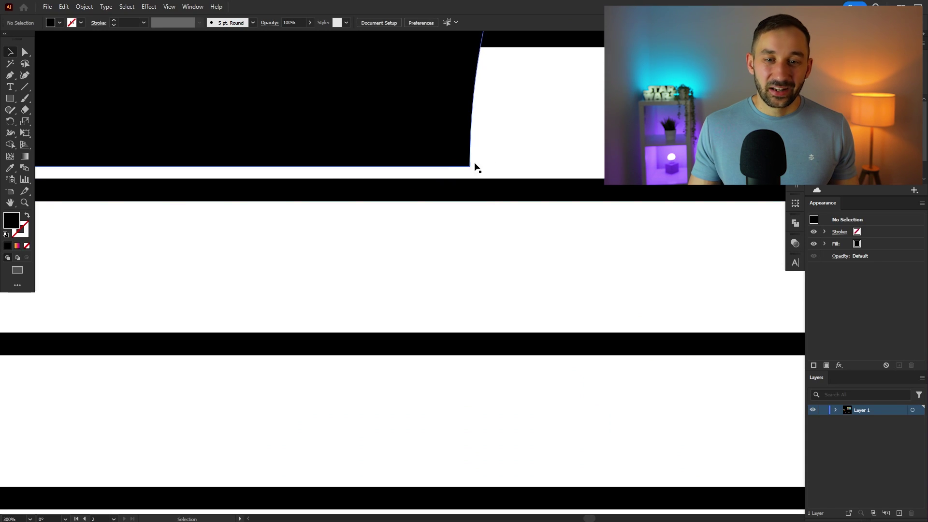
scroll(478, 173, "down", 6)
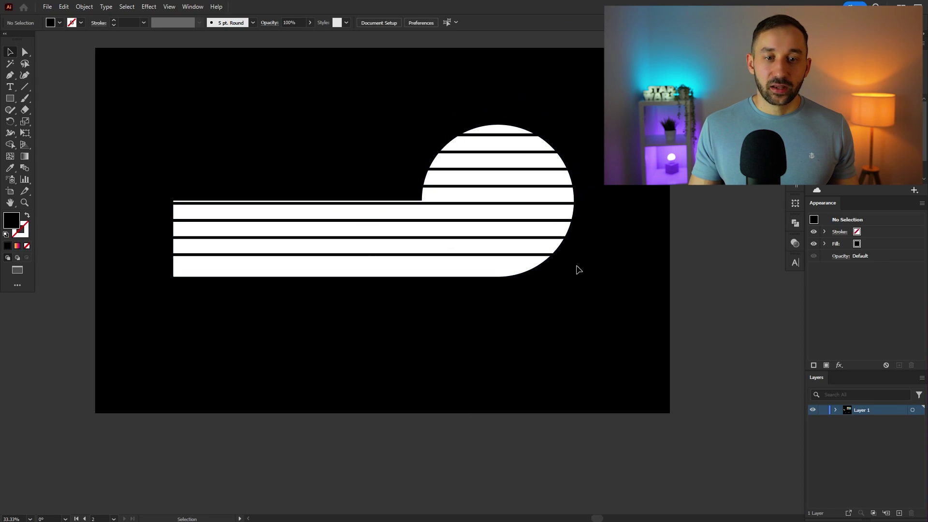
scroll(382, 216, "up", 2)
scroll(367, 208, "up", 3)
scroll(386, 181, "down", 5)
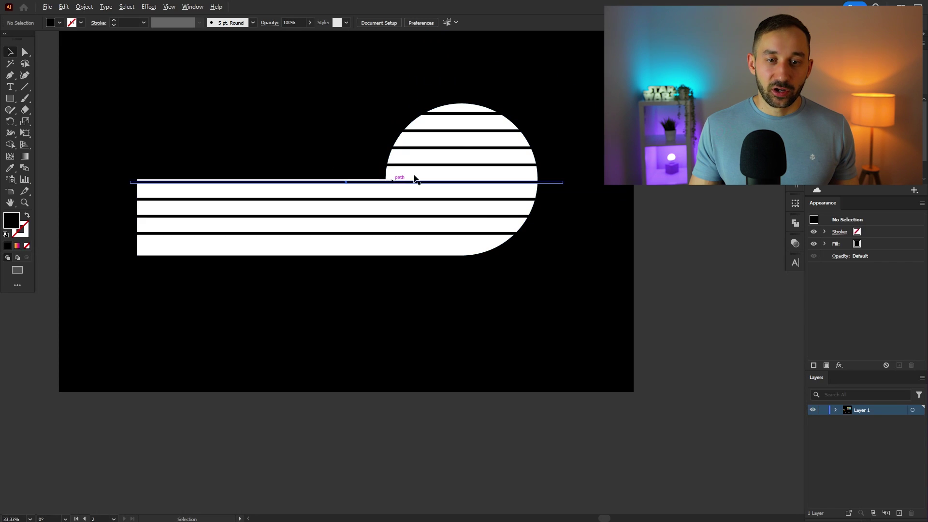
scroll(531, 116, "up", 1)
left_click_drag(564, 94, 602, 333)
scroll(383, 213, "up", 3)
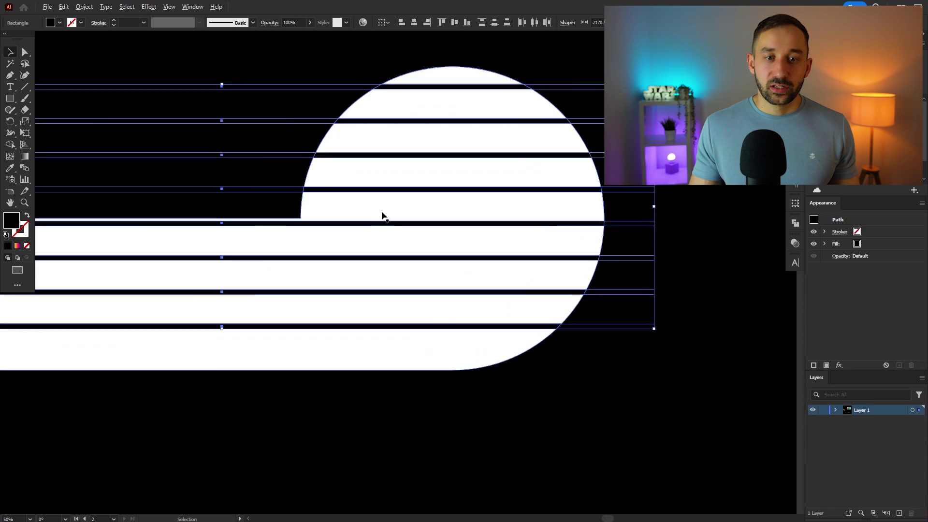
left_click_drag(285, 231, 287, 225)
scroll(288, 225, "down", 4)
left_click(541, 140)
left_click_drag(541, 140, 658, 151)
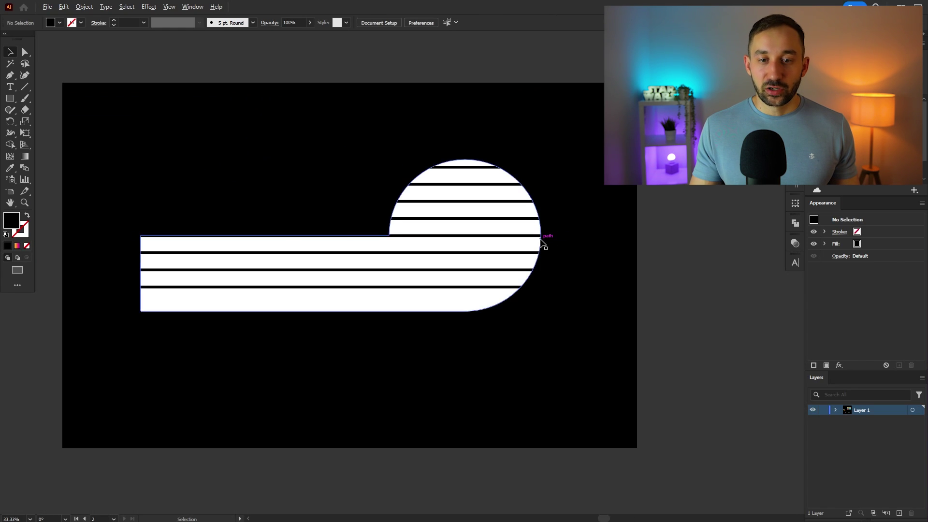
scroll(542, 239, "up", 1)
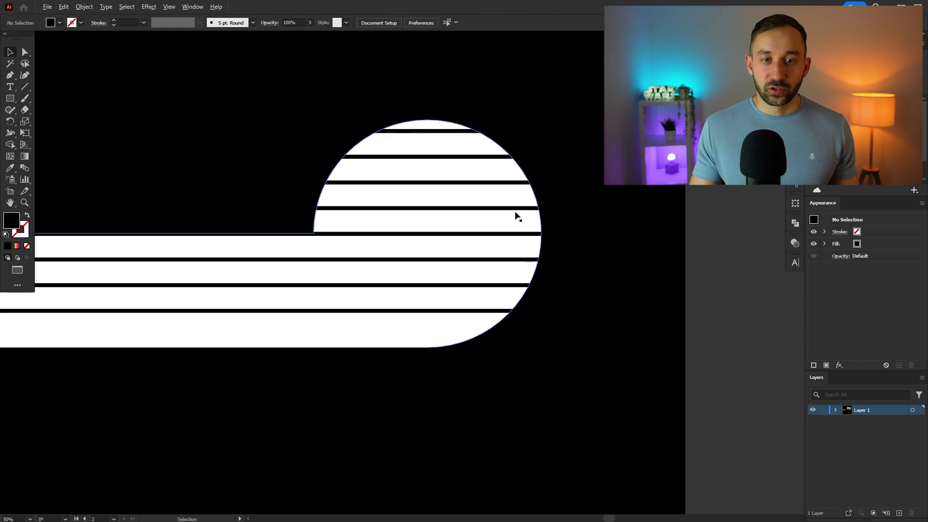
Move the topmost black bar off the white shape and delete it
left_click(441, 137)
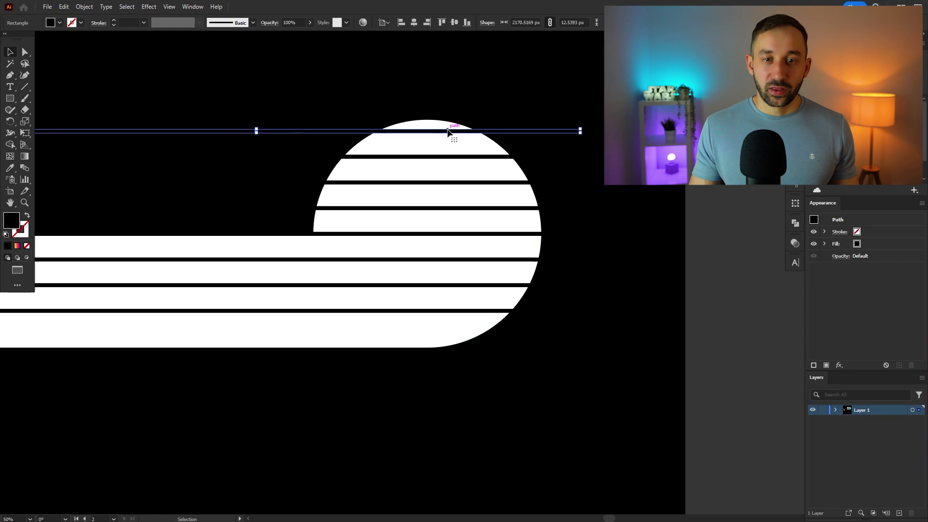
left_click_drag(450, 130, 490, 96)
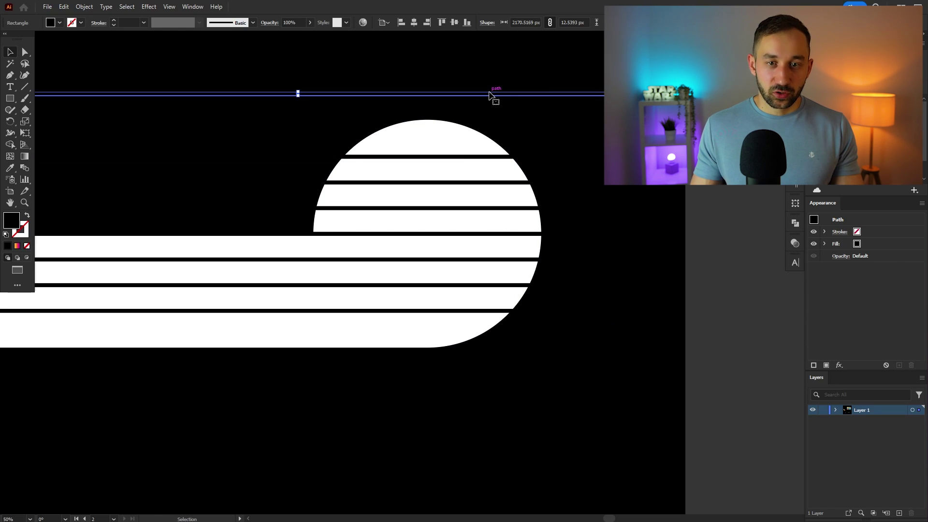
left_click(489, 93)
left_click_drag(552, 120, 632, 416)
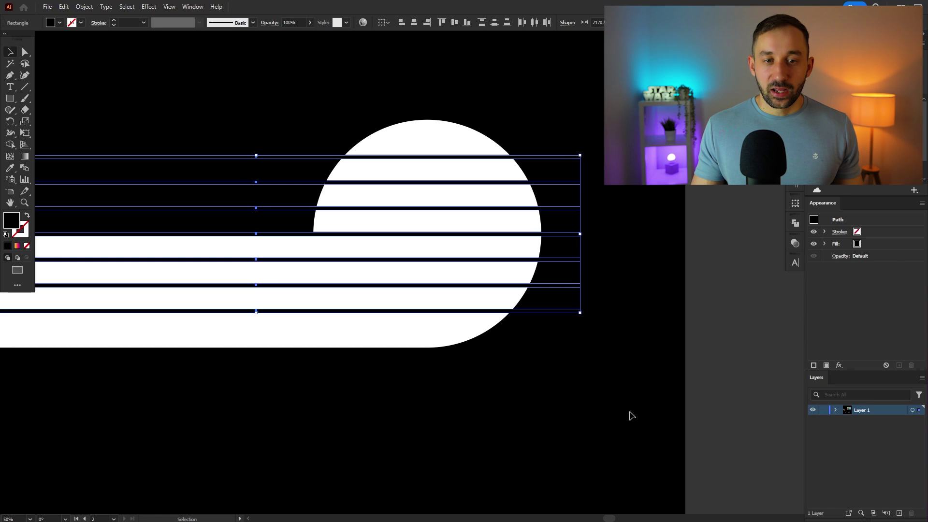
left_click(632, 416)
scroll(617, 404, "down", 2)
scroll(543, 358, "up", 1)
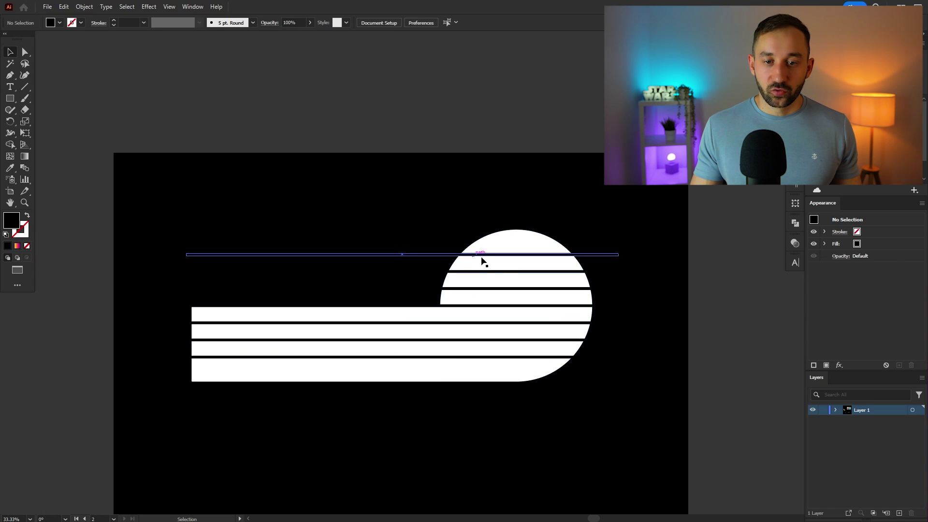
Stretch the seven remaining black bars vertically about their centre so they spread evenly over the circle's height
scroll(633, 305, "up", 1)
left_click_drag(574, 269, 611, 431)
scroll(428, 366, "left", 2)
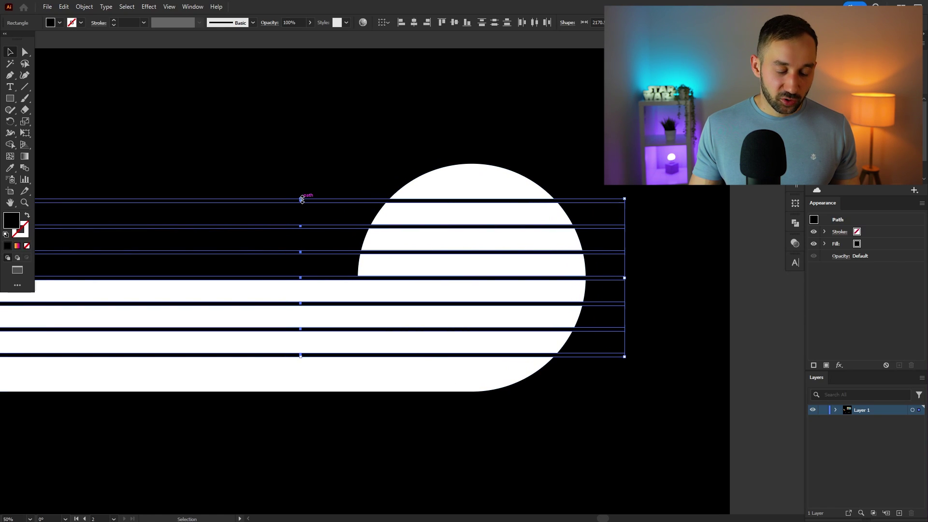
left_click_drag(302, 198, 322, 186)
left_click(338, 164)
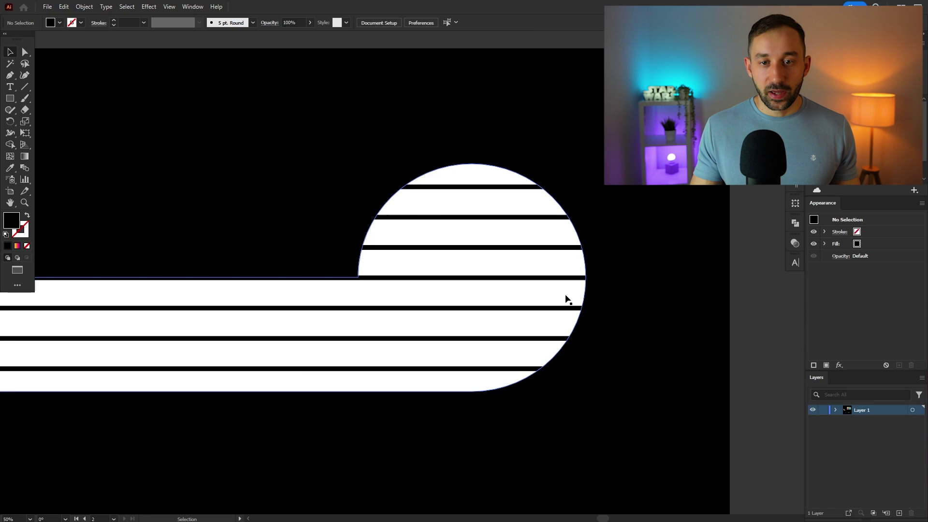
scroll(681, 362, "down", 2)
scroll(685, 369, "up", 2)
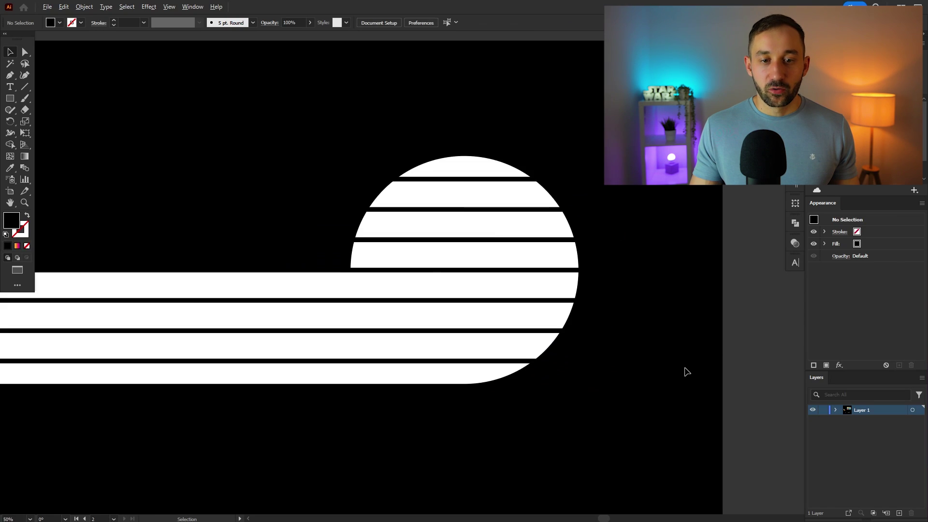
Subtract all seven black bars from the white shape with the Pathfinder's Minus Front to cut it into stripes
scroll(678, 365, "down", 1)
left_click_drag(261, 185, 688, 425)
scroll(691, 427, "down", 1)
left_click_drag(631, 383, 592, 360)
scroll(723, 338, "up", 1)
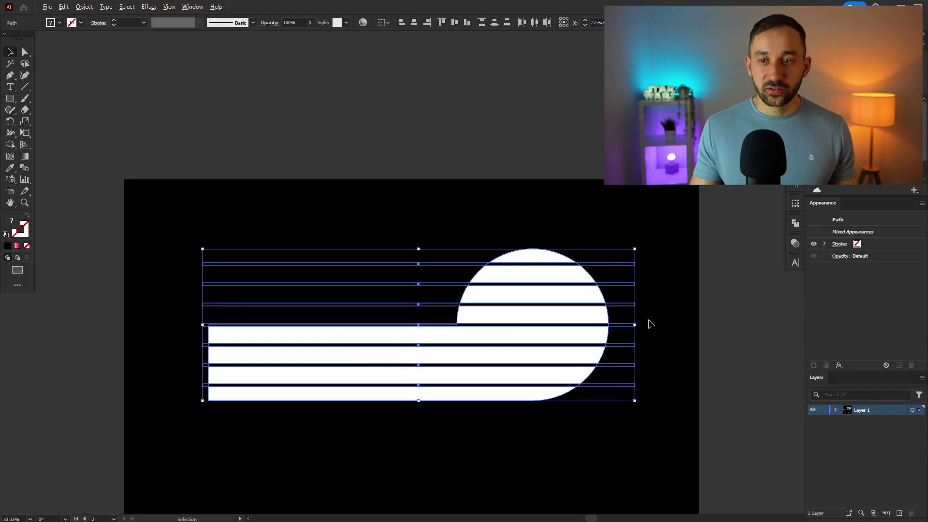
left_click(797, 221)
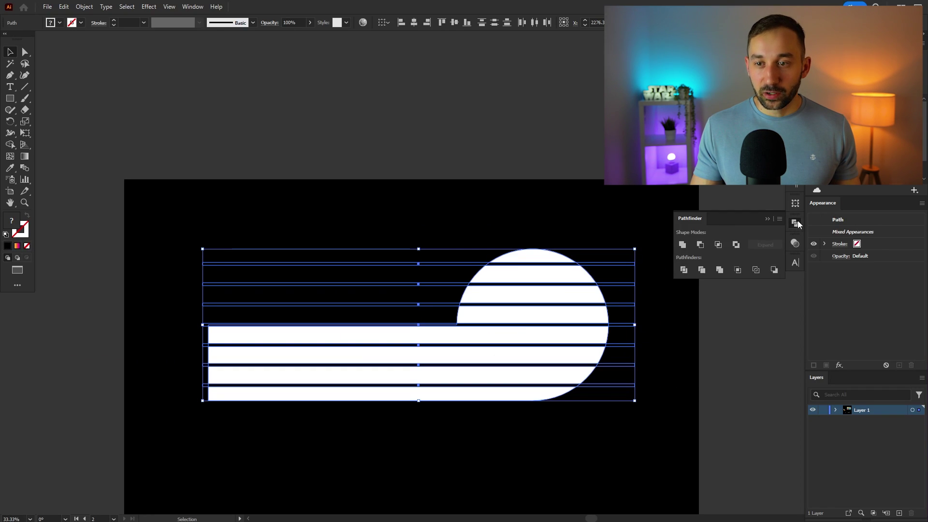
left_click(700, 245)
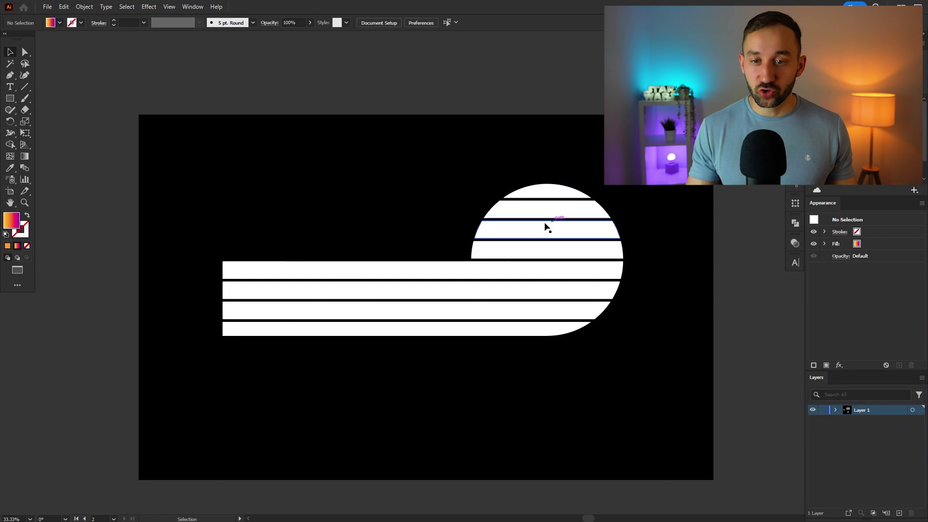
Paste the purple-to-orange gradient square near the artboard's upper left corner and rotate it 90° clockwise
key("ctrl+v")
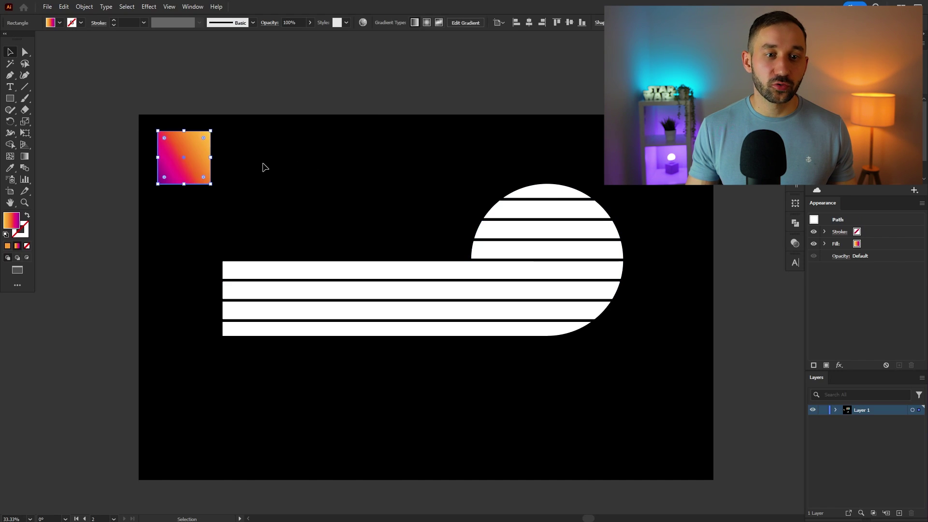
mouse_move(202, 159)
left_mouse_down()
mouse_move(232, 164)
mouse_move(212, 168)
left_mouse_up()
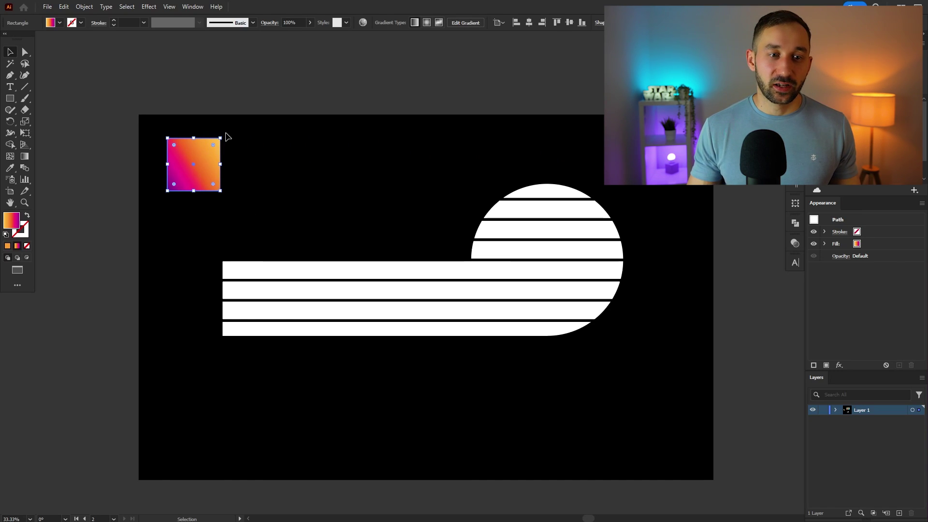
left_click_drag(227, 137, 241, 190)
Sample the gradient square's fill onto the white striped group with the Eyedropper
left_click(487, 275)
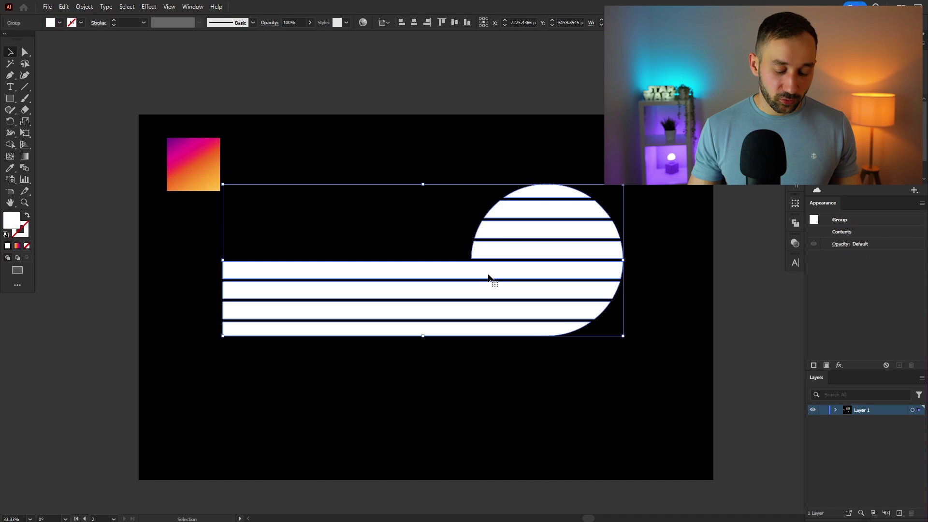
key("i")
left_click(220, 168)
key("v")
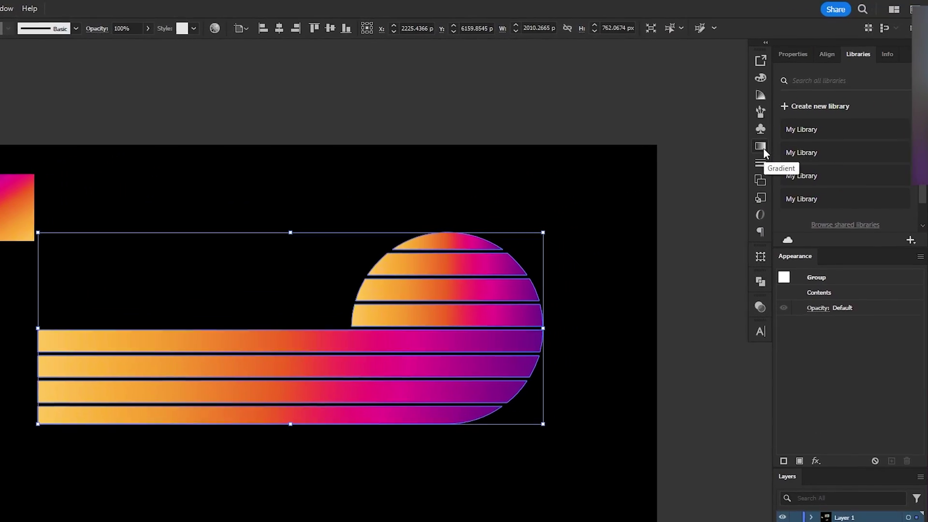
Open the gradient settings and shift the light orange colour stop to a location of about 25.3%
left_click(785, 126)
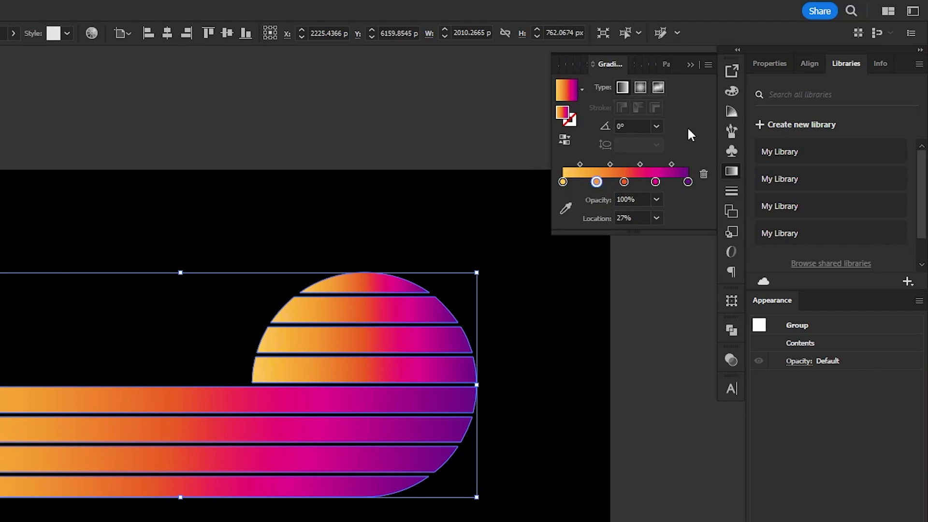
left_click(97, 10)
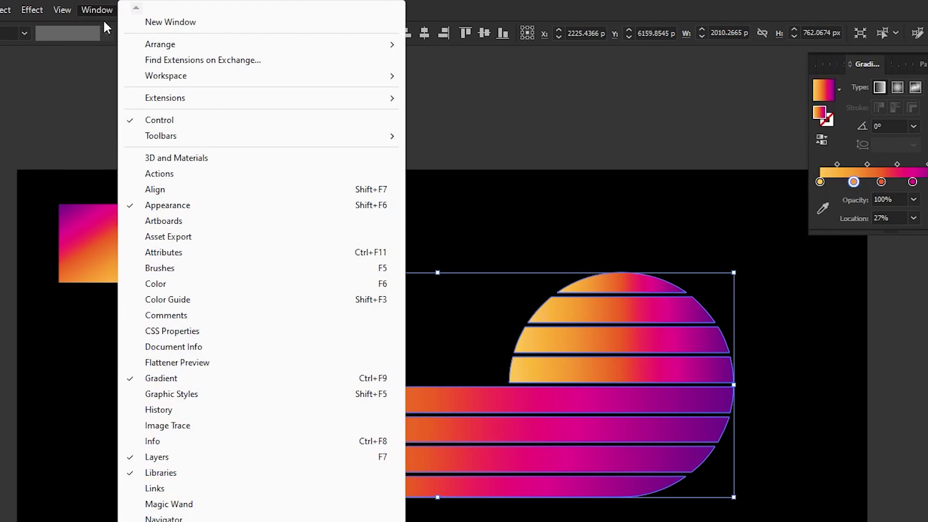
left_click(511, 2)
mouse_move(853, 183)
left_mouse_down()
mouse_move(841, 182)
mouse_move(850, 182)
left_mouse_up()
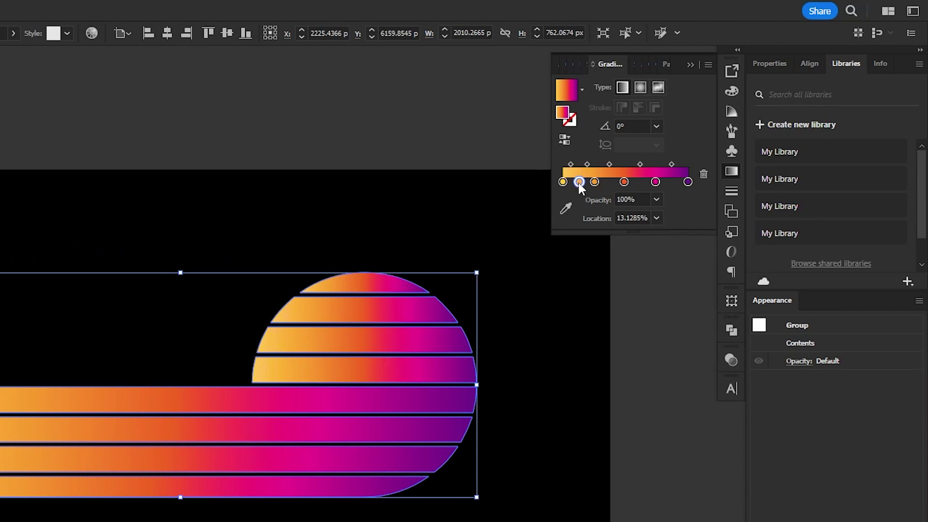
left_click(594, 181)
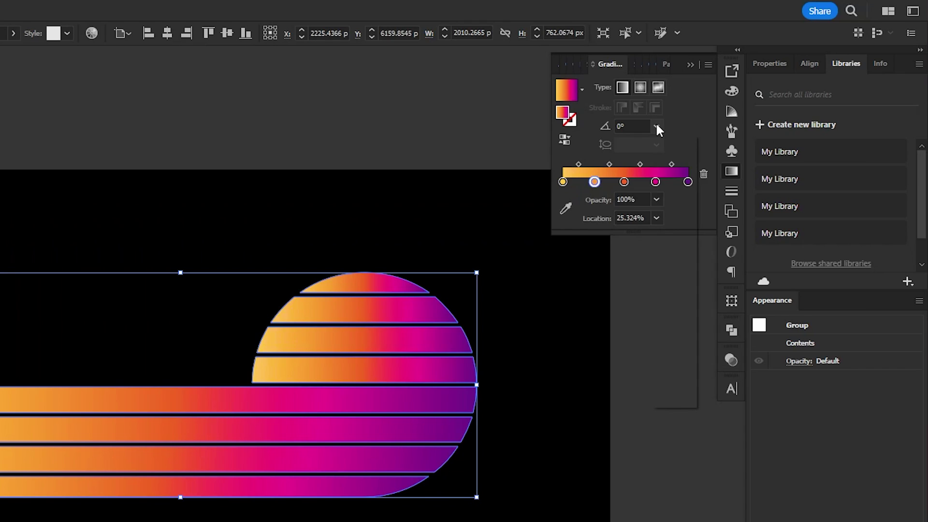
Set the striped group's linear gradient angle to 90° and close the gradient settings
left_click(656, 126)
left_click(671, 204)
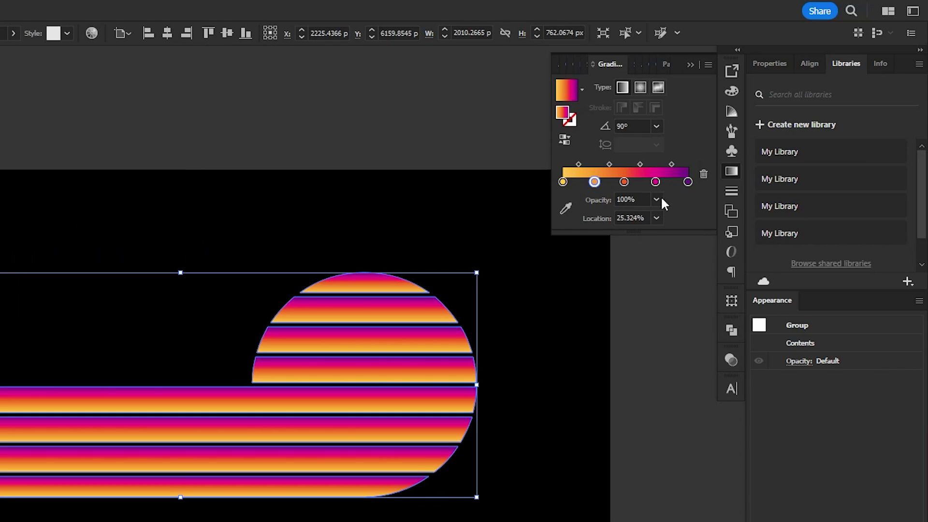
left_click(479, 348)
left_click(445, 377)
left_click(433, 155)
left_click(690, 64)
Redirect the striped group's gradient with the Gradient tool as one diagonal from yellow at the circle's top to purple at the lower left end
scroll(346, 449, "up", 2)
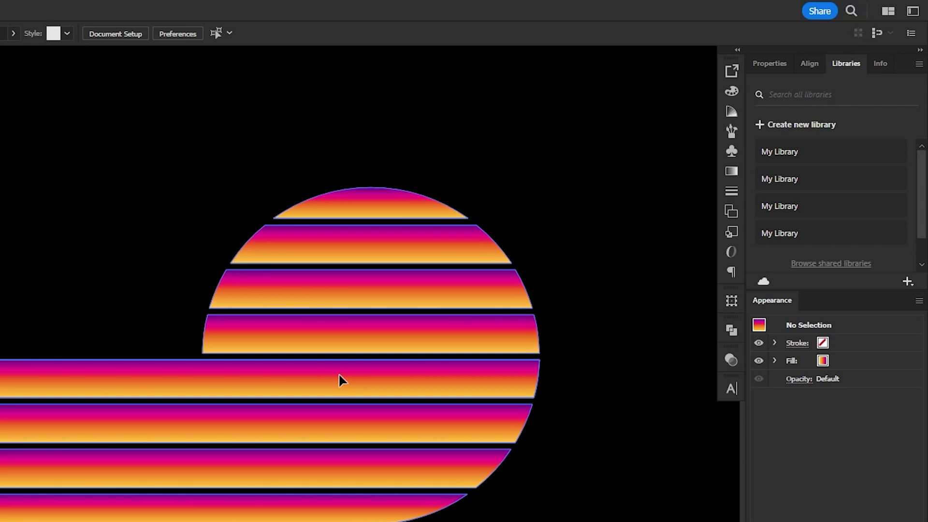
left_click(339, 375)
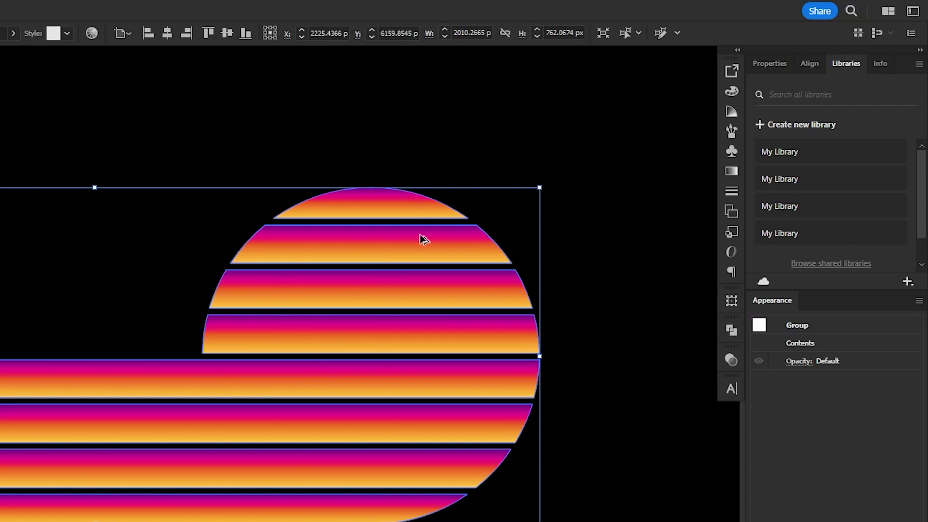
scroll(420, 239, "down", 2)
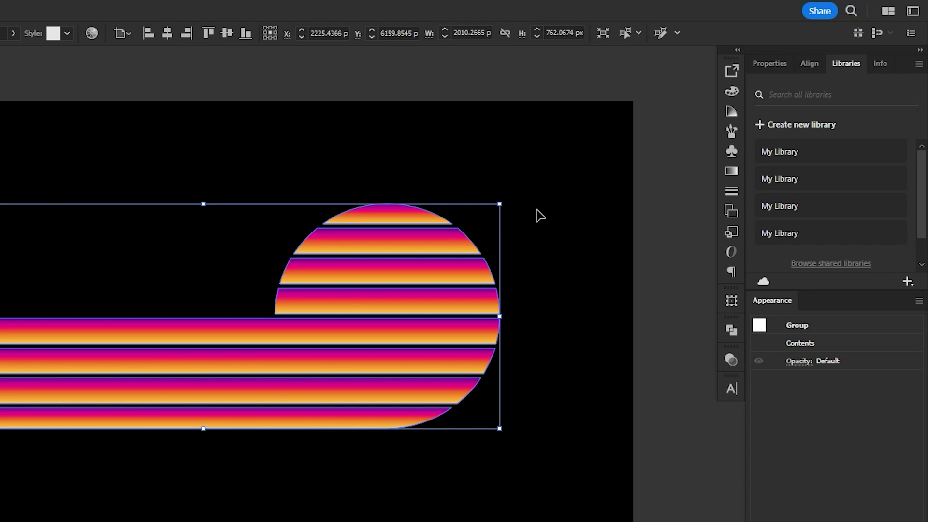
key("g")
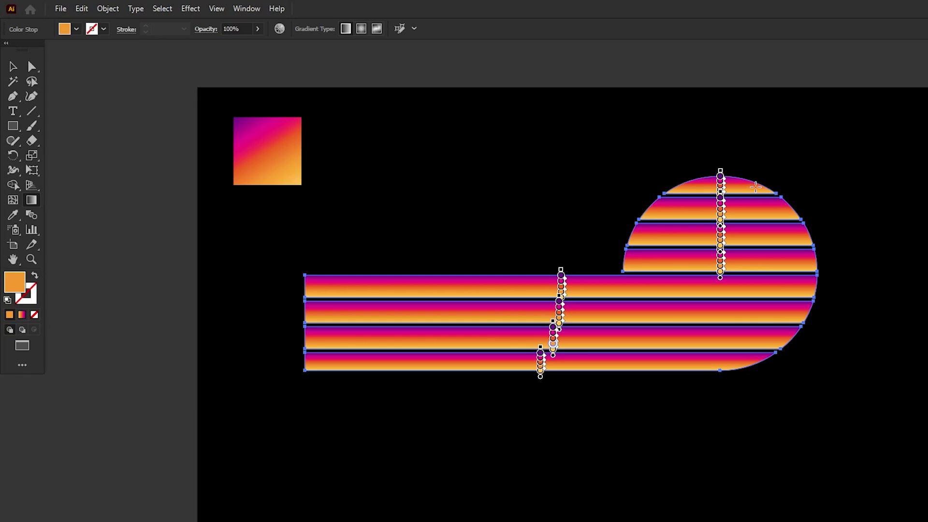
mouse_move(760, 184)
left_mouse_down()
mouse_move(572, 302)
mouse_move(359, 373)
left_mouse_up()
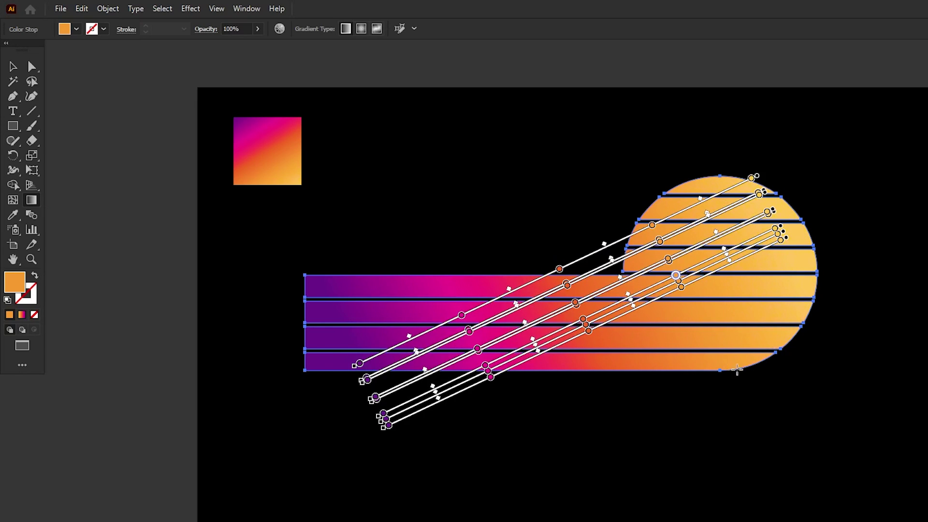
left_click_drag(723, 370, 609, 233)
left_click_drag(746, 176, 441, 308)
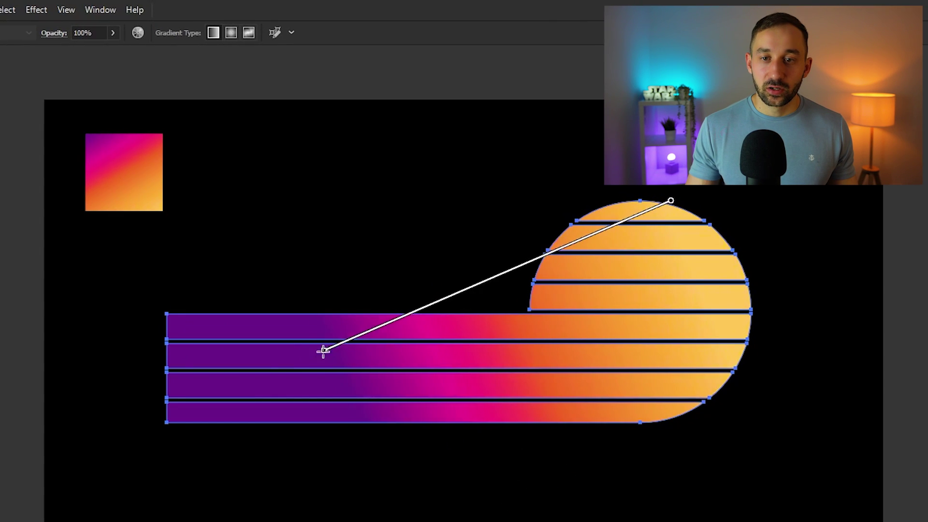
mouse_move(323, 352)
left_mouse_down()
mouse_move(244, 400)
mouse_move(184, 419)
mouse_move(226, 420)
mouse_move(251, 407)
mouse_move(227, 418)
left_mouse_up()
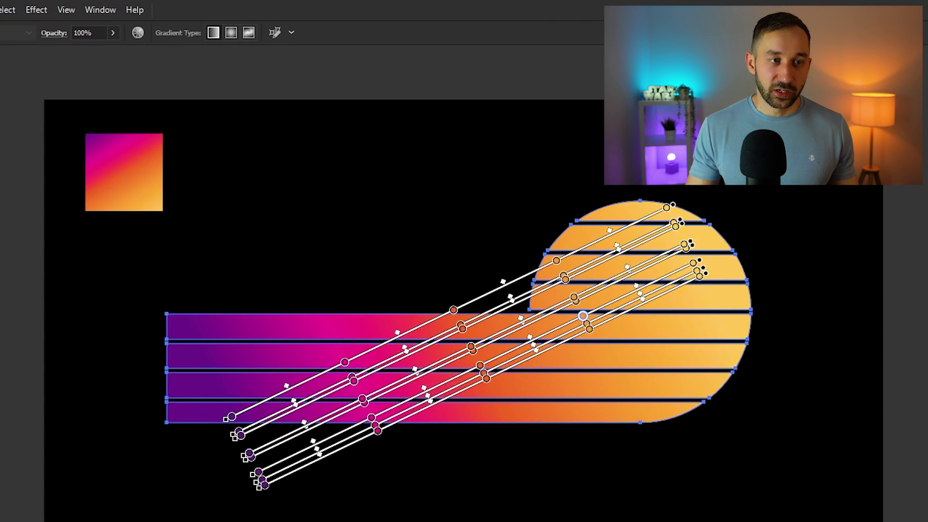
key("v")
left_click(369, 156)
Delete the gradient sample square from the artboard
scroll(743, 285, "down", 2)
scroll(742, 285, "up", 1)
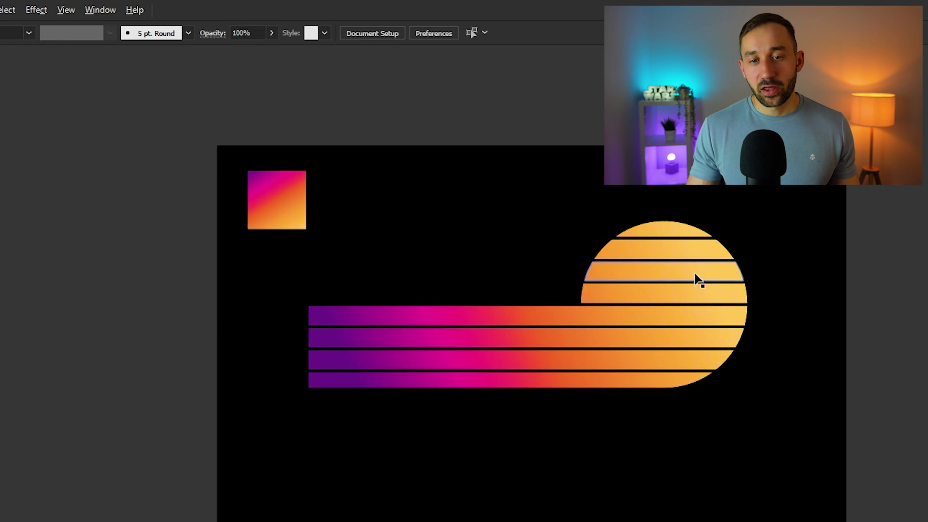
left_click(289, 197)
key("Delete")
scroll(698, 297, "up", 1)
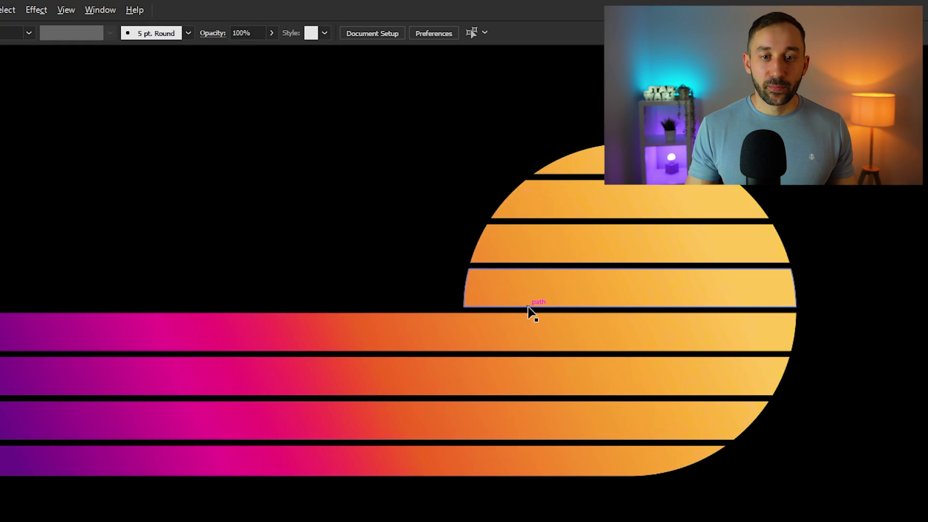
left_click_drag(296, 216, 317, 217)
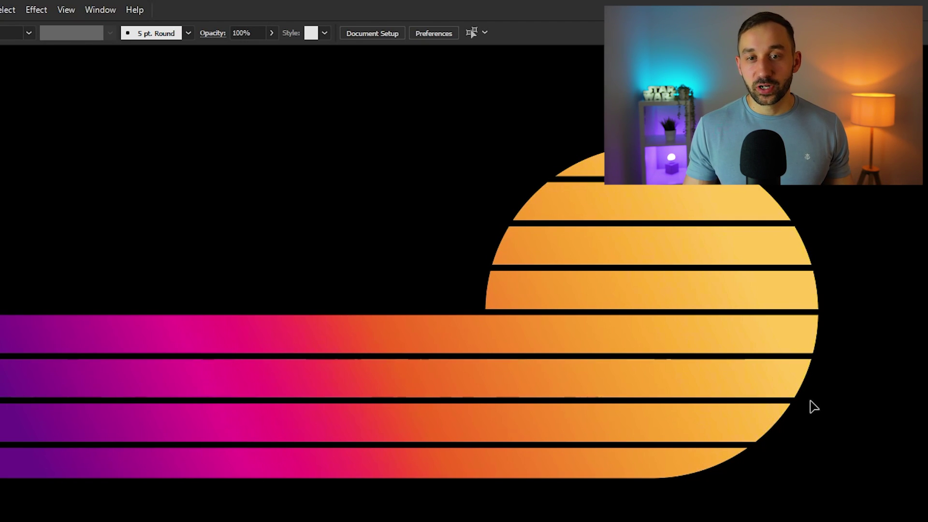
scroll(810, 406, "down", 3)
left_click_drag(871, 412, 587, 385)
scroll(727, 384, "down", 2)
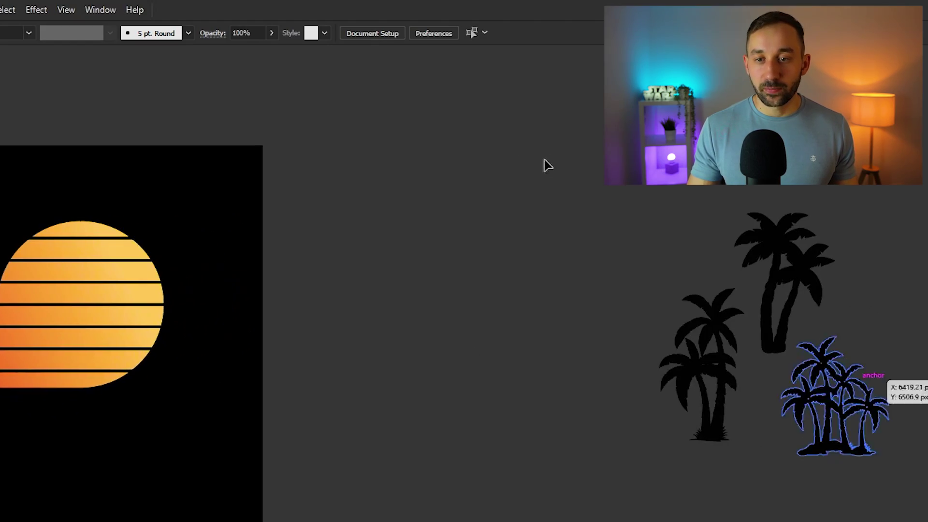
left_click_drag(545, 162, 821, 435)
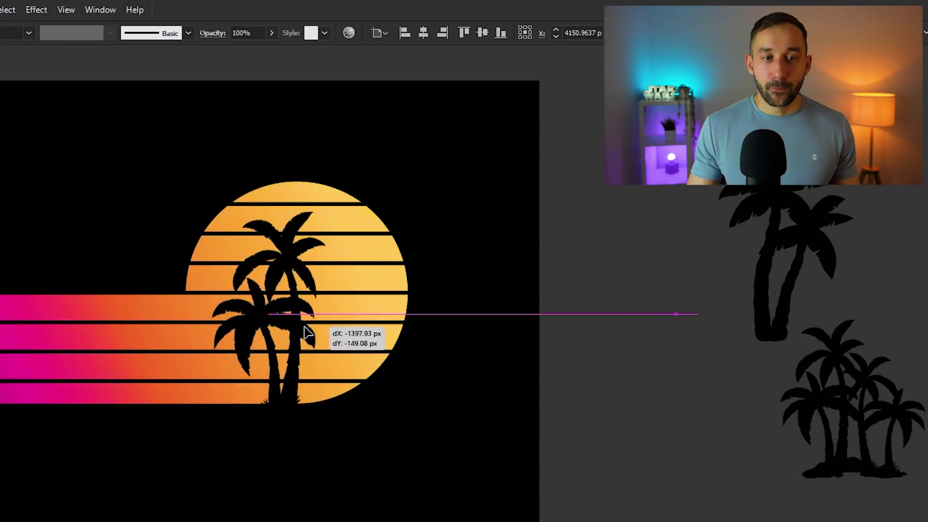
Try the twin palm tree silhouette over the striped sun, and move it off to the empty area beside the artboard
left_click_drag(306, 327, 322, 332)
left_click_drag(450, 366, 563, 369)
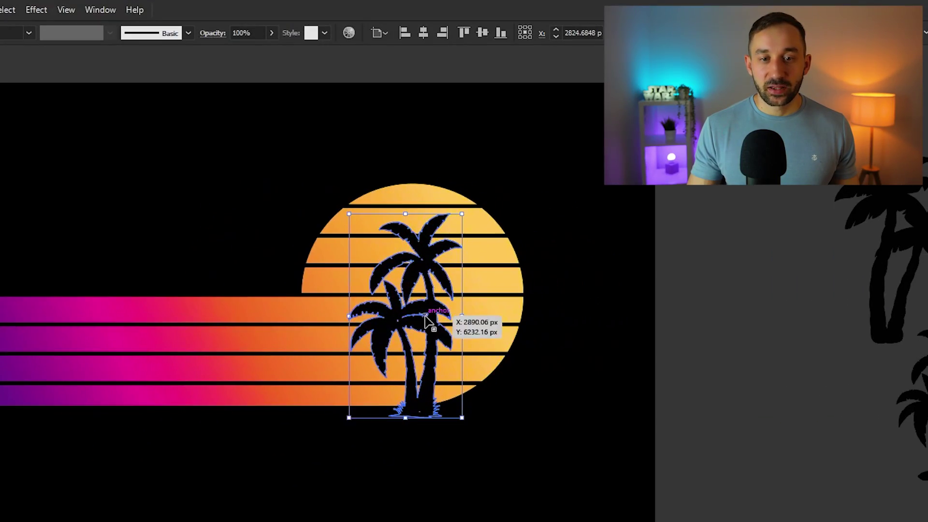
left_click_drag(424, 316, 728, 339)
left_click_drag(736, 281, 765, 282)
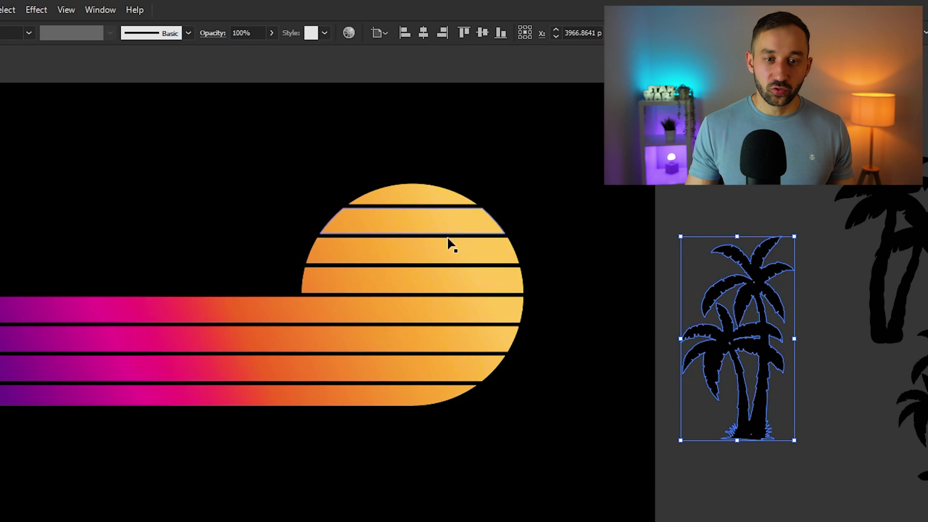
left_click_drag(735, 277, 716, 289)
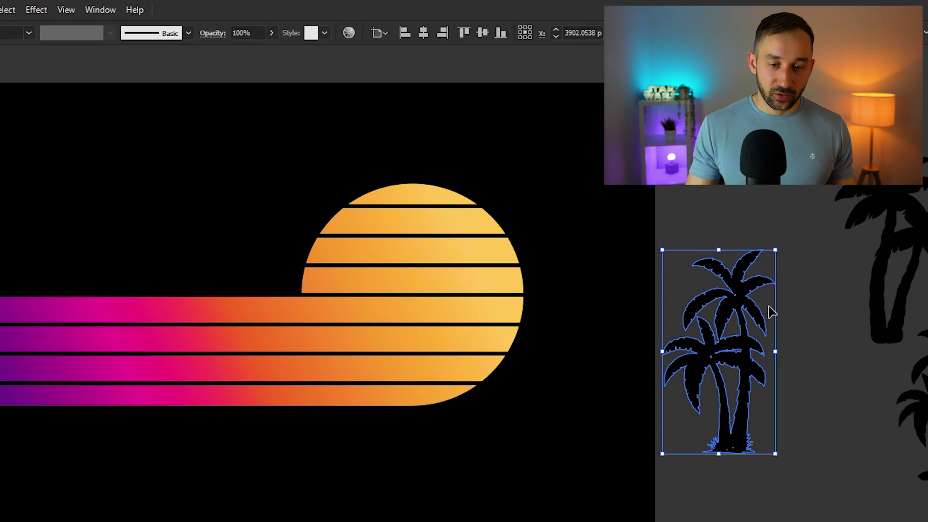
Paste a copy of the twin palm silhouette into a new opacity mask on the striped sun group, with Clip turned off
key("a")
key("ctrl+c")
key("v")
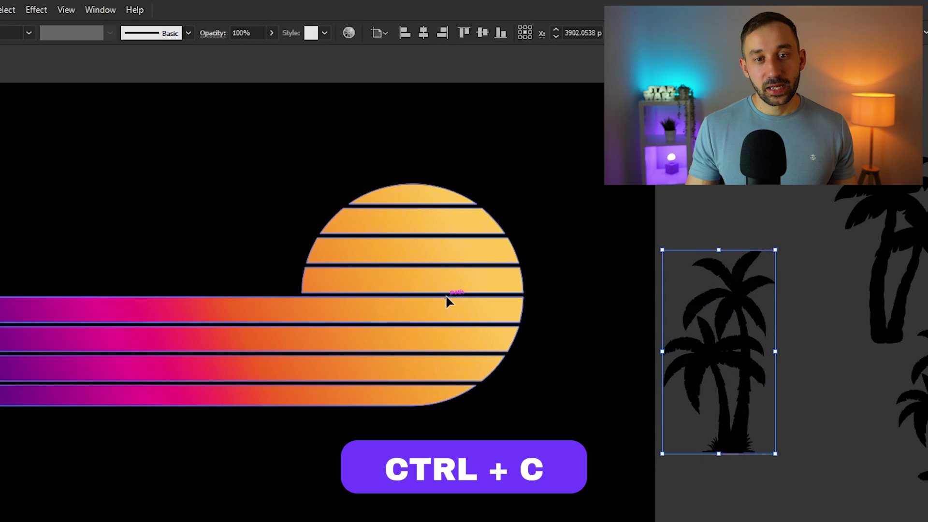
left_click(445, 301)
scroll(160, 268, "up", 1)
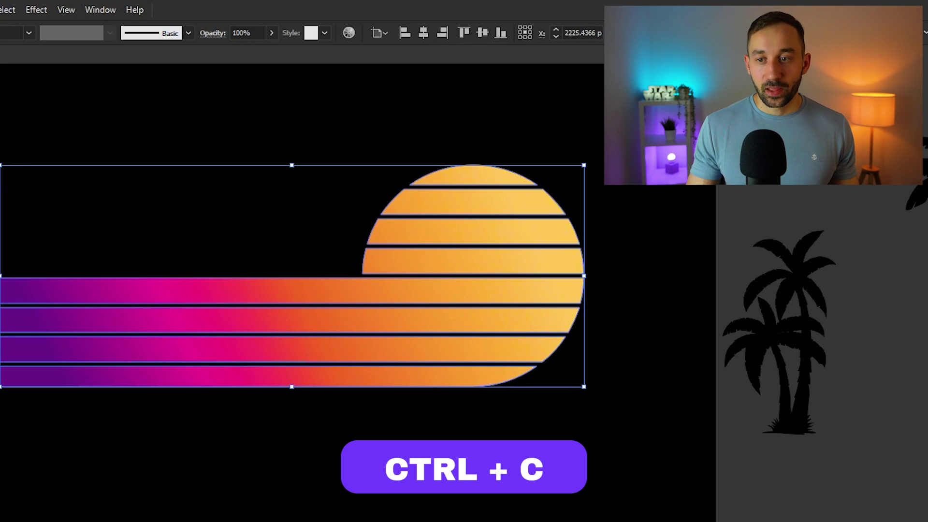
left_click(853, 354)
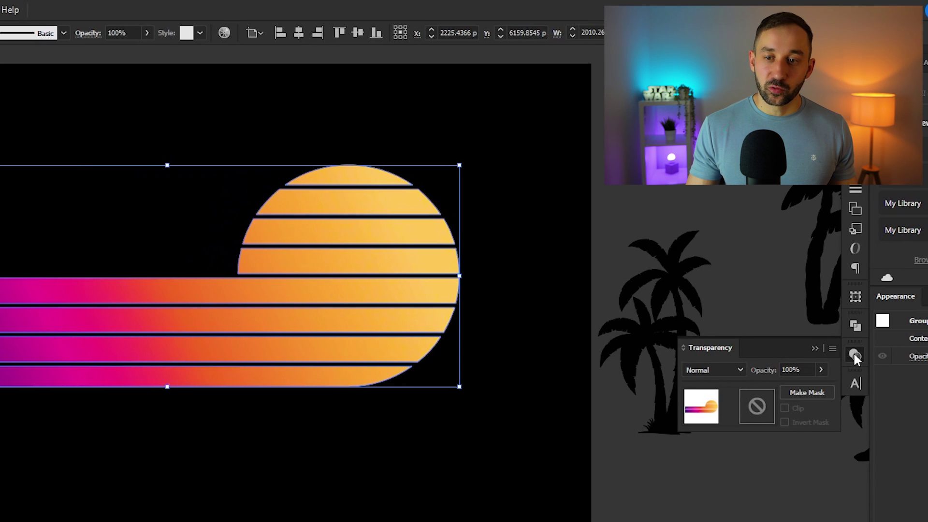
left_click(790, 394)
left_click(762, 417)
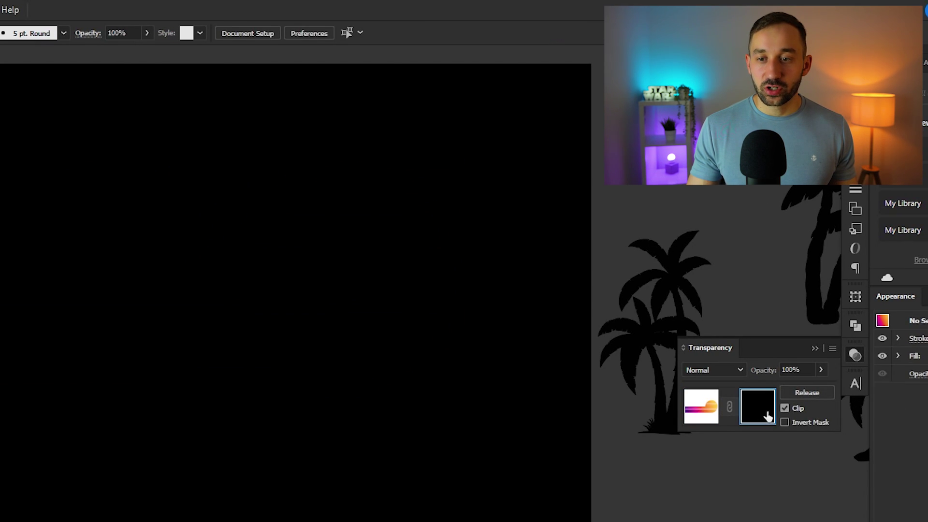
key("ctrl+f")
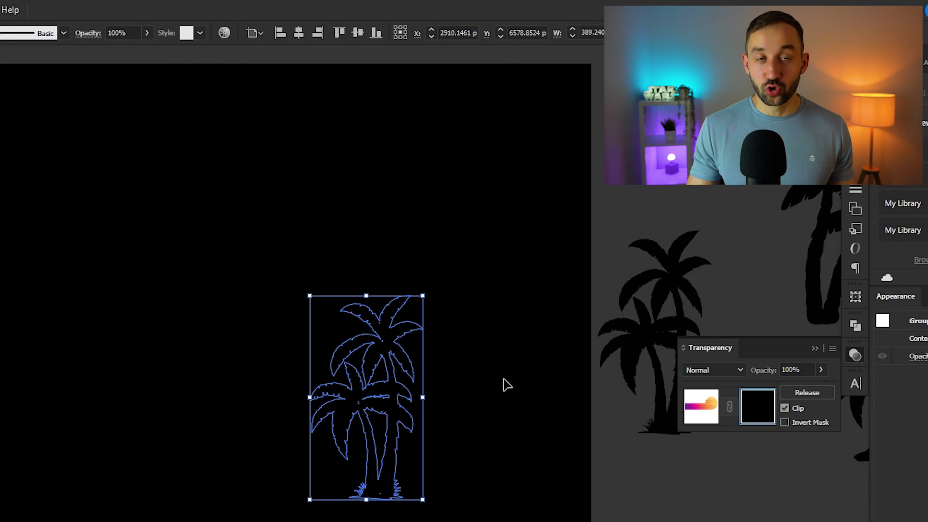
left_click(784, 408)
Position the palm silhouette in the opacity mask over the sun's circle and enlarge it slightly
left_click_drag(405, 461, 386, 331)
left_click_drag(324, 340, 363, 313)
left_click_drag(404, 424, 390, 411)
left_click_drag(352, 353, 356, 357)
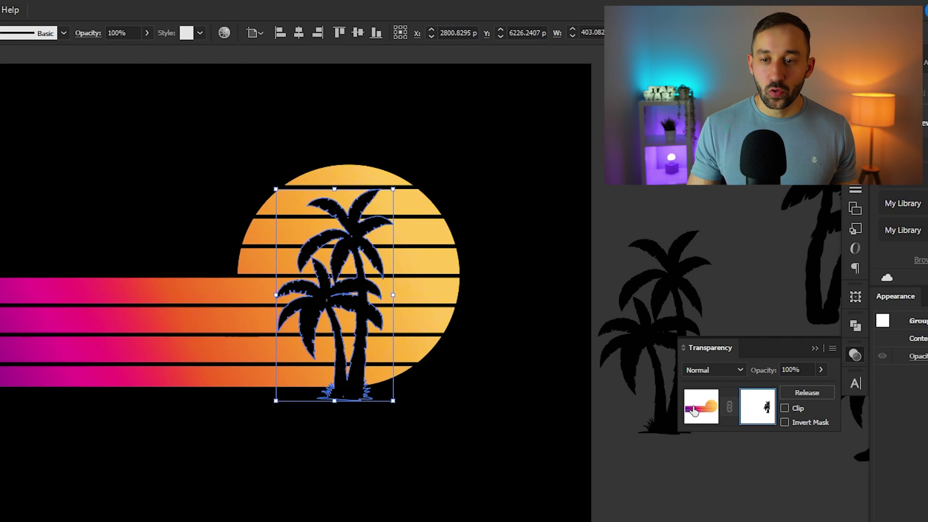
Leave mask editing and move the striped group across the artboard's lower edge to check the transparent palm cutout
left_click(693, 410)
scroll(505, 325, "down", 2)
left_click_drag(438, 306, 48, 521)
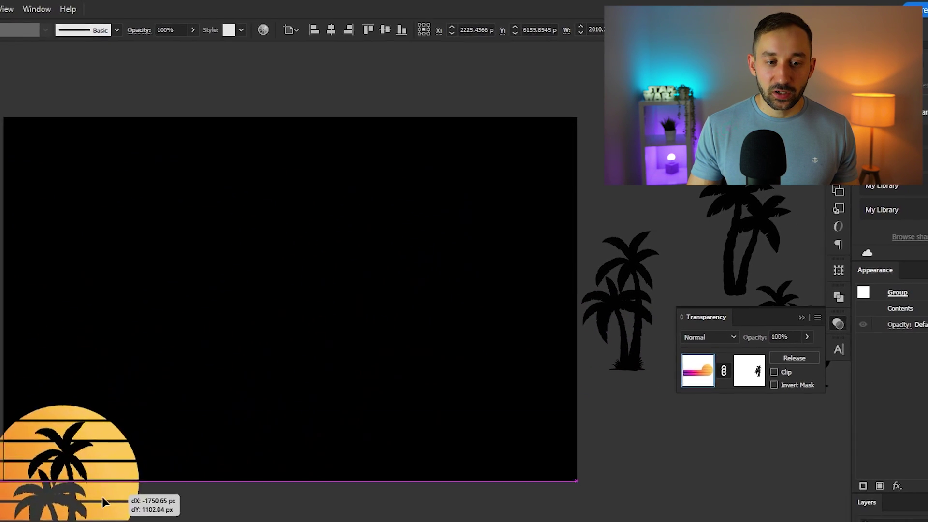
left_click_drag(103, 496, 291, 514)
scroll(277, 521, "up", 4)
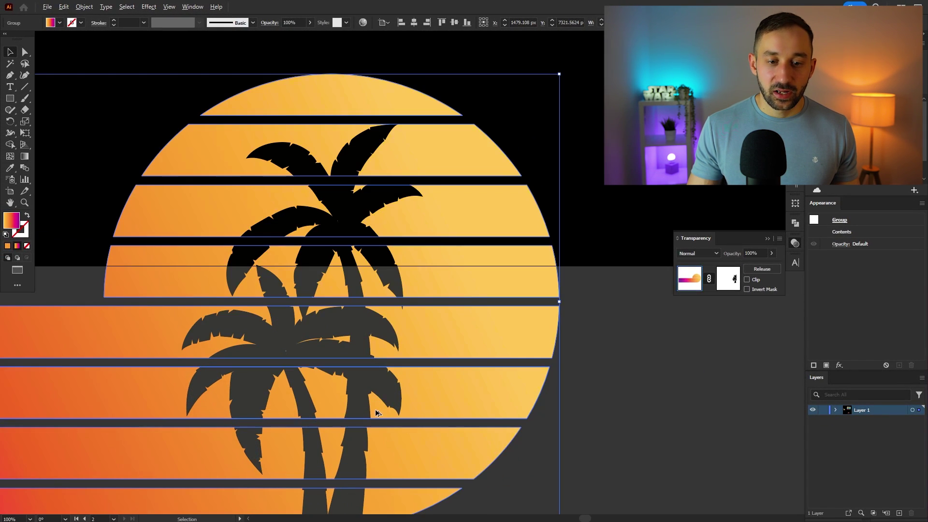
scroll(417, 299, "down", 2)
left_click_drag(436, 307, 445, 292)
Shrink the palm silhouette in the opacity mask slightly, recentre it within the sun's circle, and return to the artwork
left_click(734, 279)
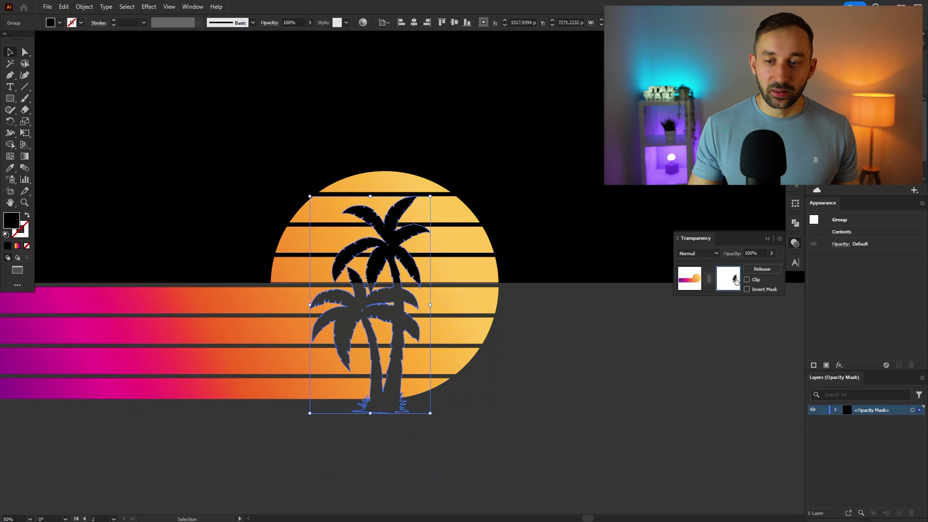
left_click(687, 286)
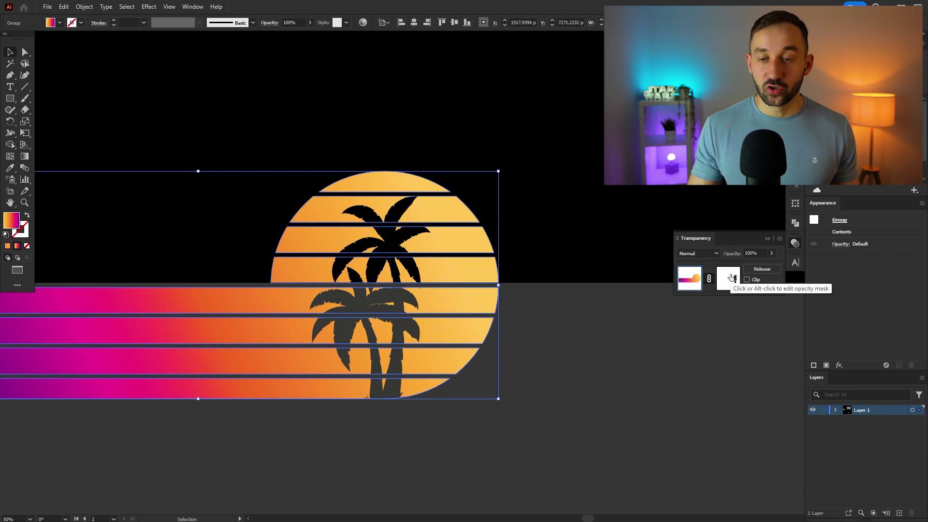
left_click(732, 277)
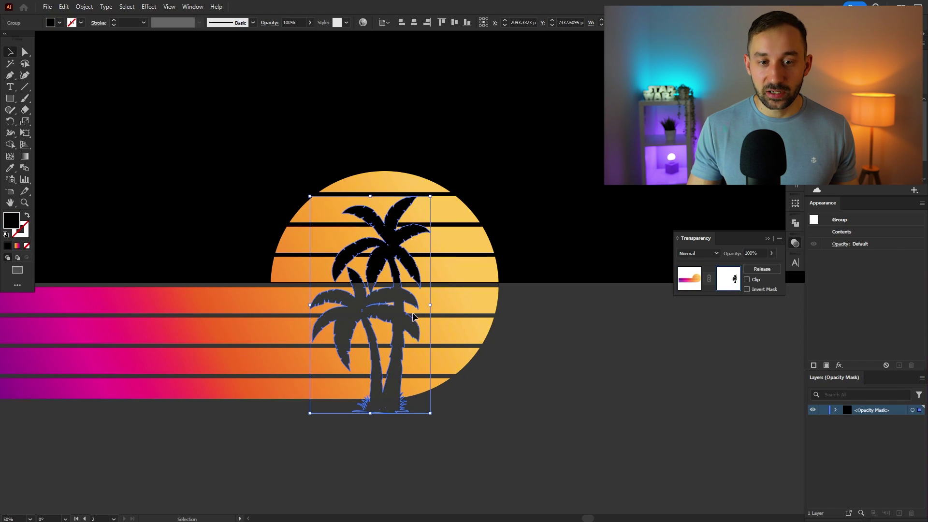
left_click_drag(414, 316, 397, 335)
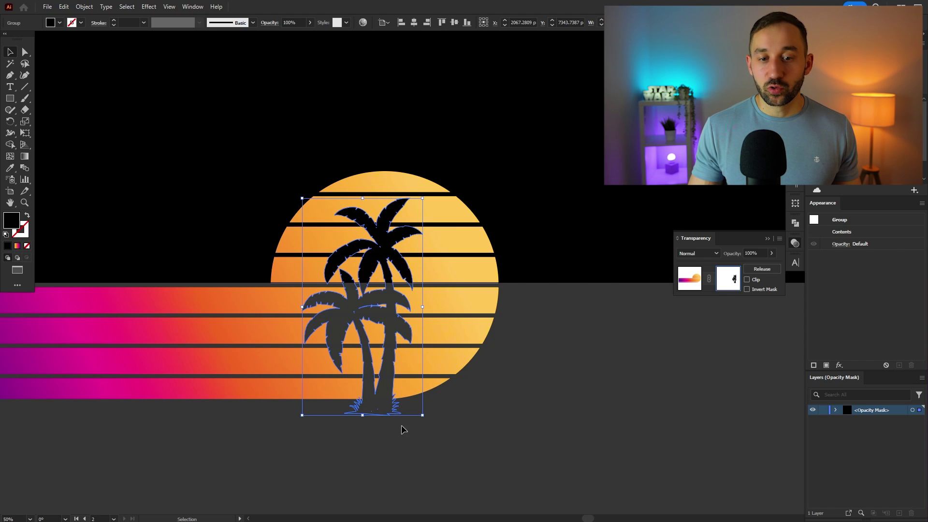
mouse_move(423, 415)
left_mouse_down()
mouse_move(401, 405)
mouse_move(414, 414)
left_mouse_up()
mouse_move(389, 322)
left_mouse_down()
mouse_move(408, 324)
mouse_move(399, 326)
left_mouse_up()
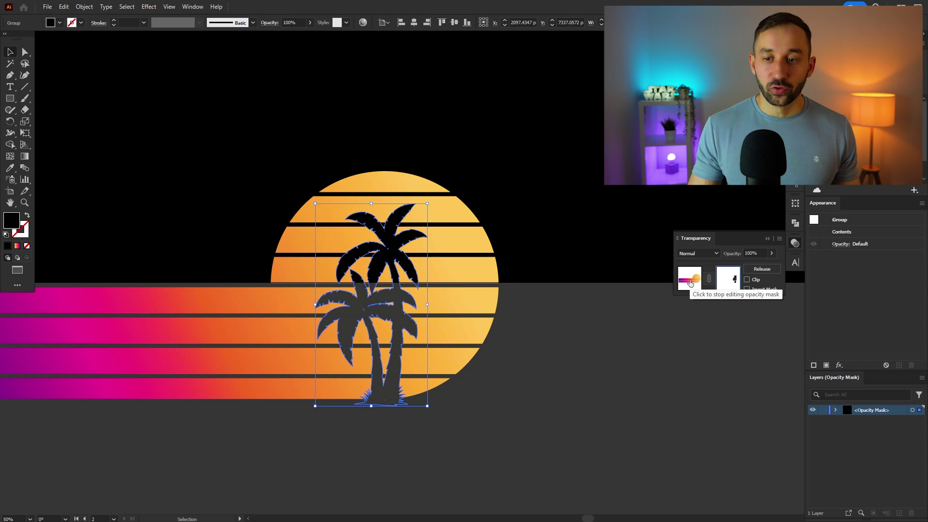
left_click(689, 282)
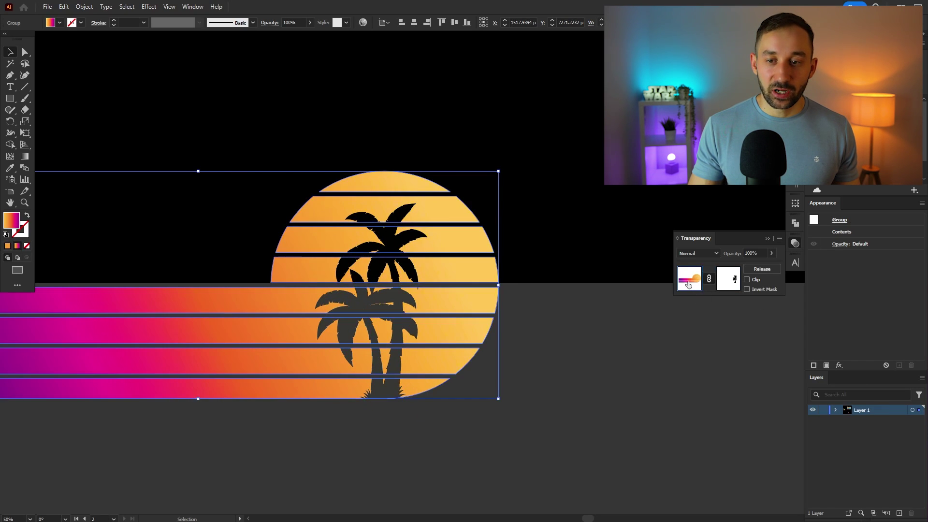
Collapse the transparency settings and move the striped sun group back onto the middle of the black artboard
left_click(766, 238)
scroll(490, 211, "down", 3)
left_click_drag(488, 215, 551, 131)
left_click_drag(577, 120, 524, 180)
scroll(491, 208, "up", 1)
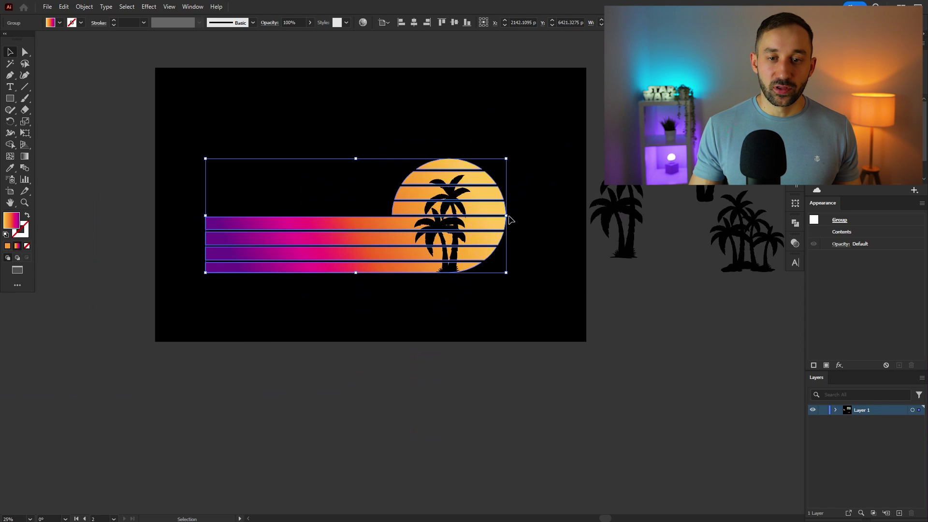
left_click_drag(511, 219, 531, 216)
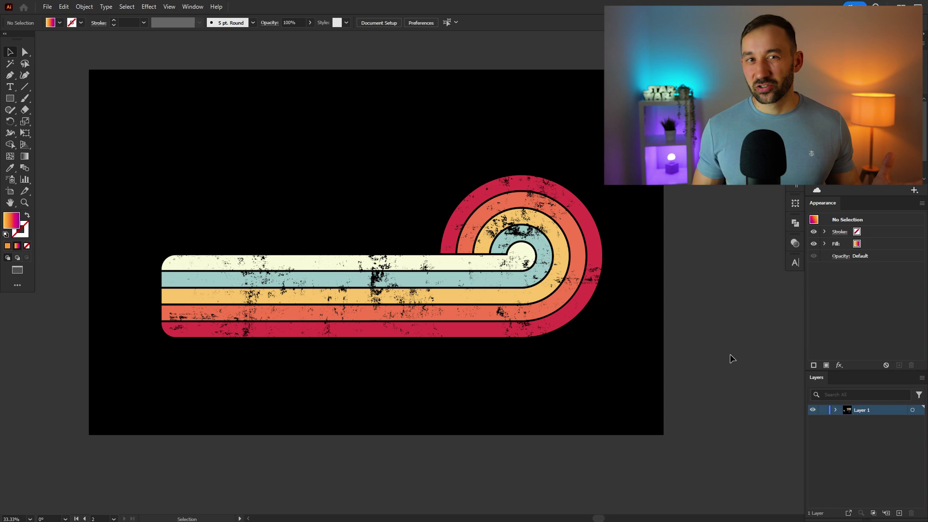
Draw a long white rectangle without stroke, about 110 px tall, across the upper part of the empty black artboard
left_click(10, 99)
left_click(10, 98)
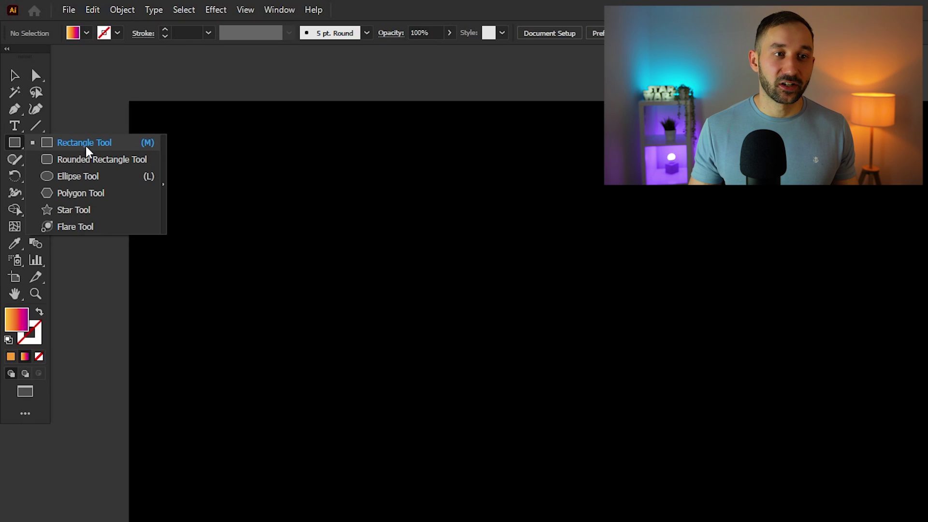
left_click(87, 151)
left_click(73, 34)
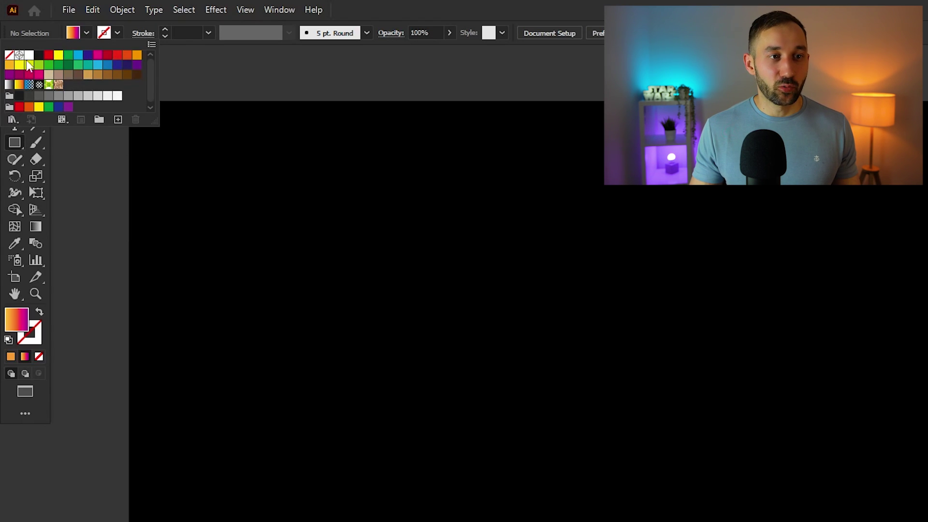
left_click(29, 56)
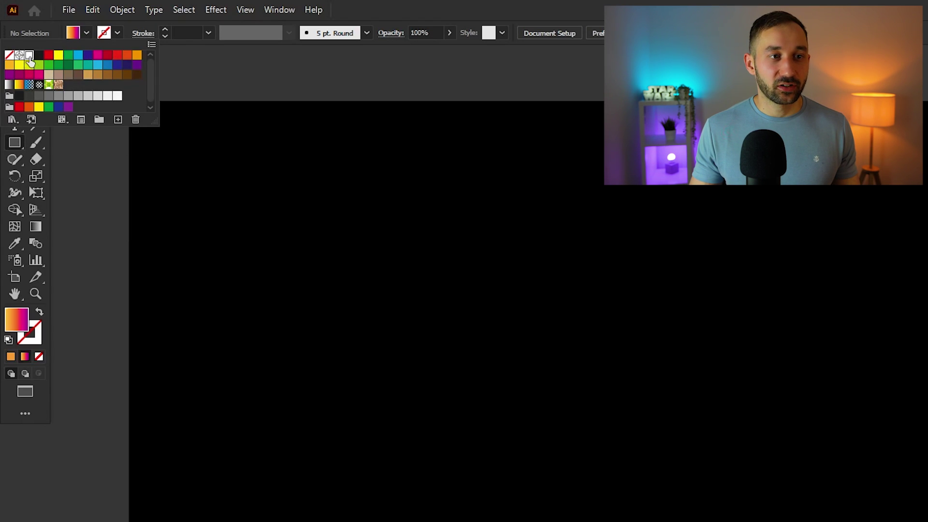
left_click(110, 30)
scroll(487, 303, "up", 2)
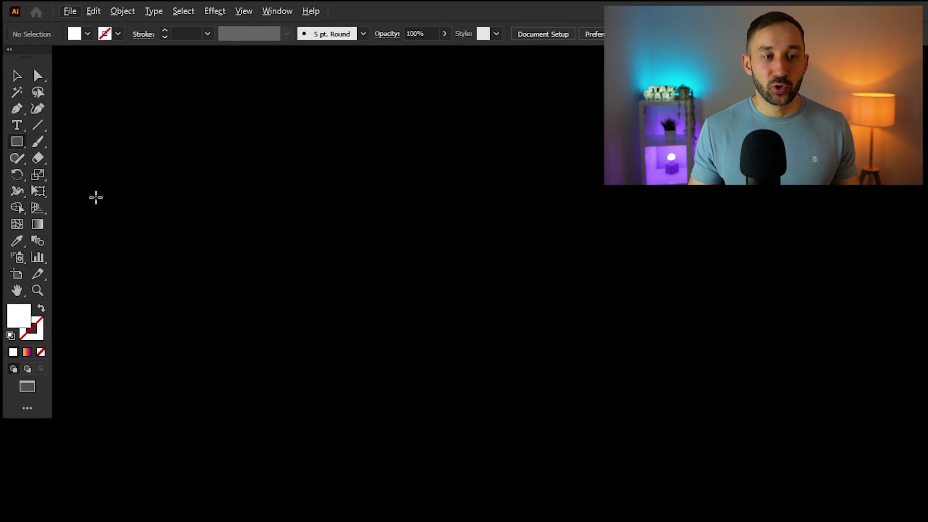
mouse_move(96, 197)
left_mouse_down()
mouse_move(613, 237)
mouse_move(824, 217)
mouse_move(927, 249)
left_mouse_up()
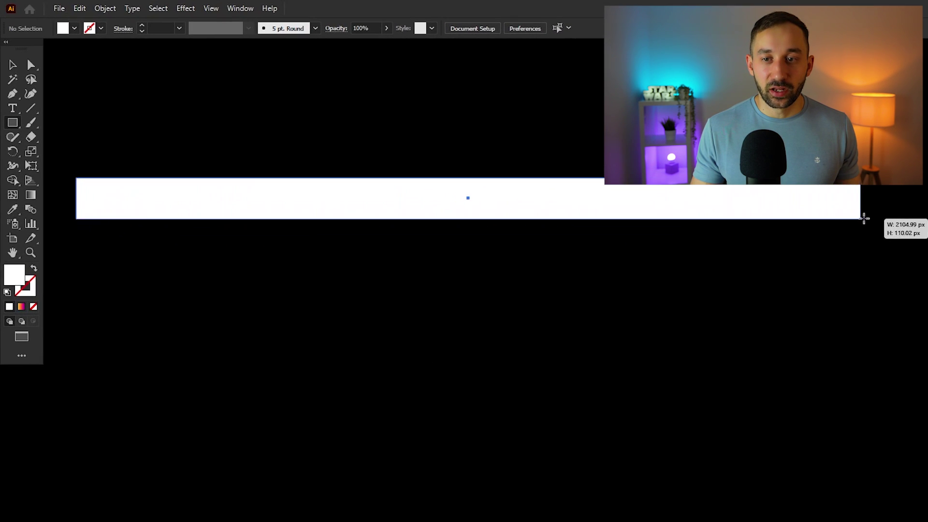
left_click_drag(864, 218, 927, 220)
scroll(513, 176, "down", 1)
left_click_drag(588, 159, 525, 182)
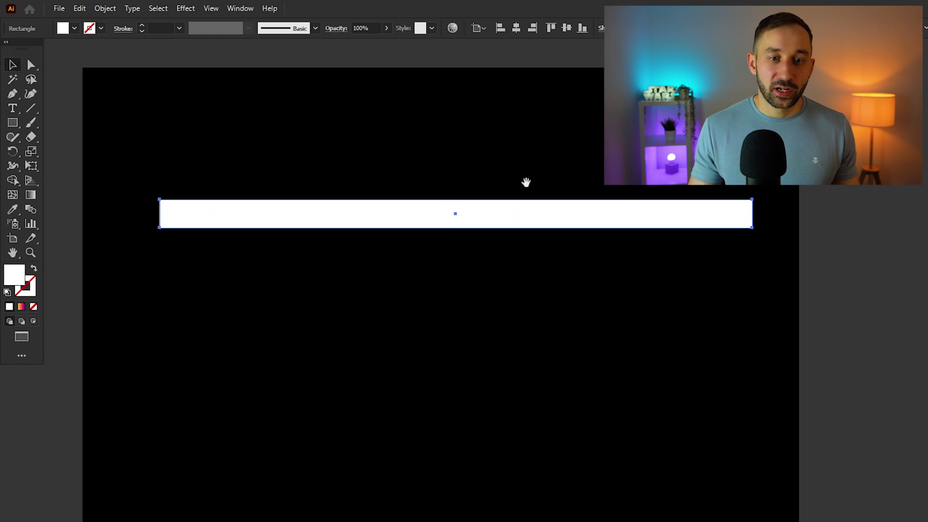
Duplicate the white bar just below itself and repeat the duplication to make a stack of five evenly spaced bars
left_click_drag(404, 210, 408, 249)
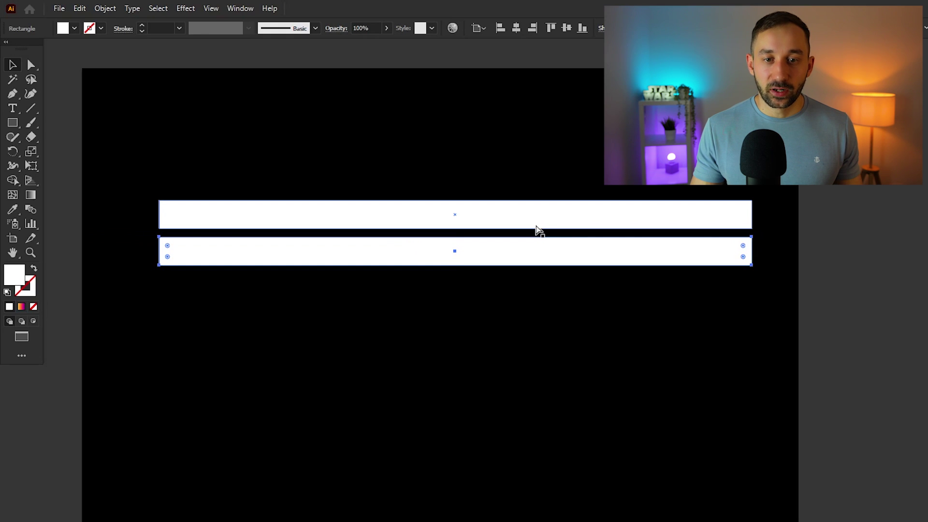
key("ctrl+d")
key("ctrl+d")
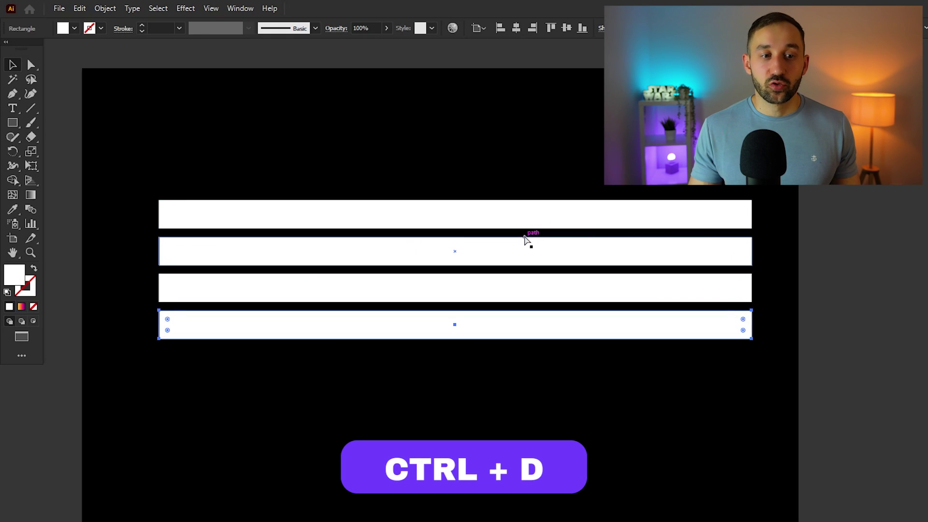
key("ctrl+d")
left_click(187, 222)
left_click(207, 263)
left_click(203, 276)
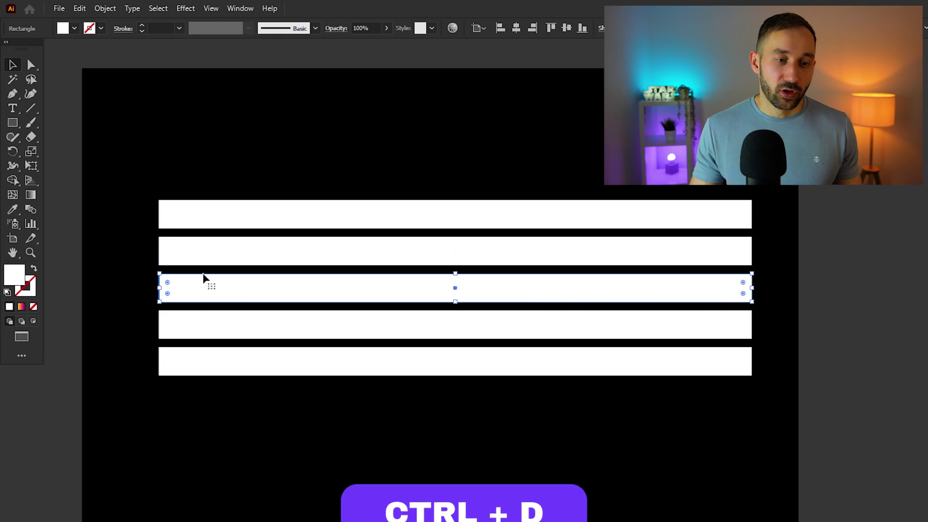
Scale the stack of five bars down to roughly two-thirds and place it toward the artboard's left side
left_click_drag(110, 195, 539, 467)
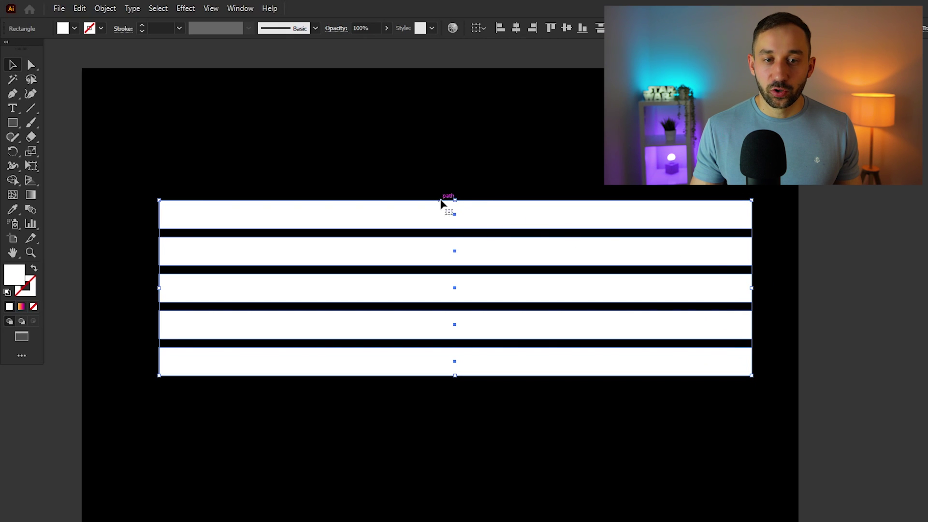
left_click_drag(710, 293, 483, 295)
left_click(675, 338)
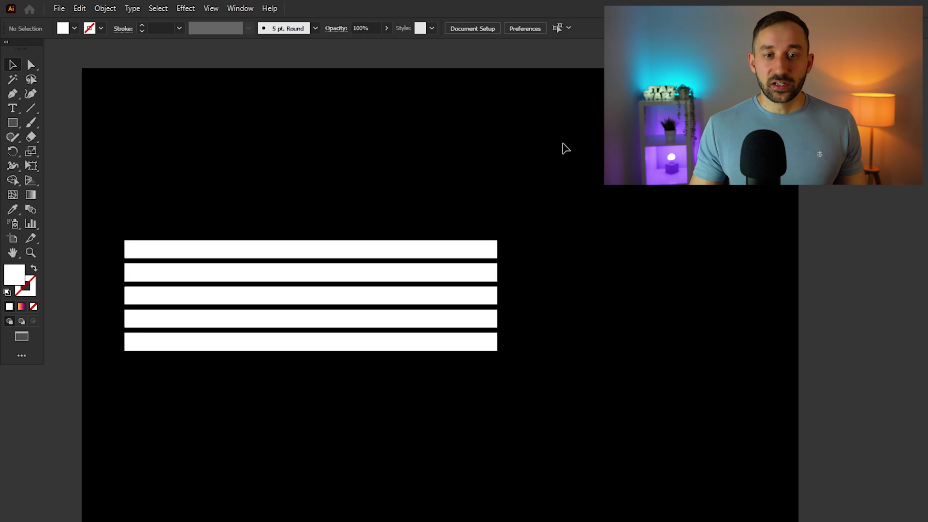
Widen all five bars together by extending their right ends slightly
scroll(510, 251, "up", 1)
left_click_drag(449, 199, 584, 486)
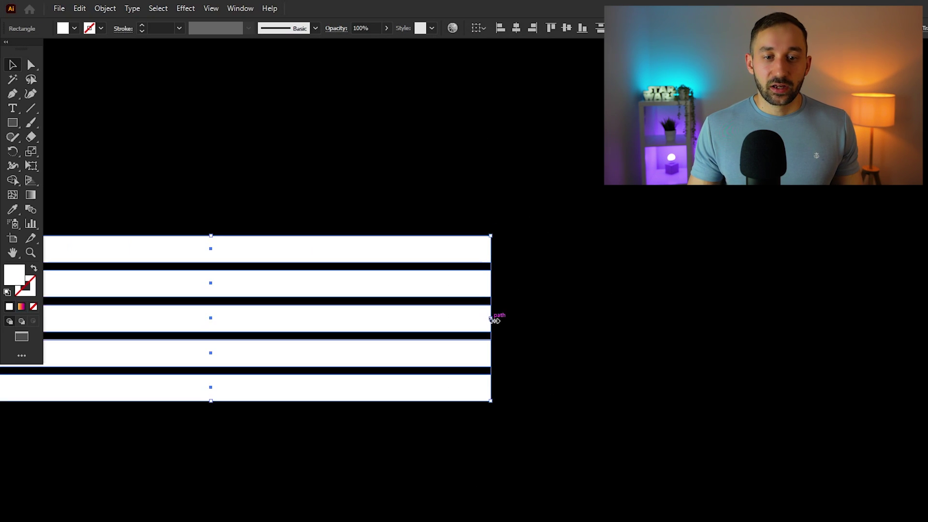
mouse_move(493, 316)
left_mouse_down()
mouse_move(553, 315)
mouse_move(492, 328)
left_mouse_up()
left_click(581, 309)
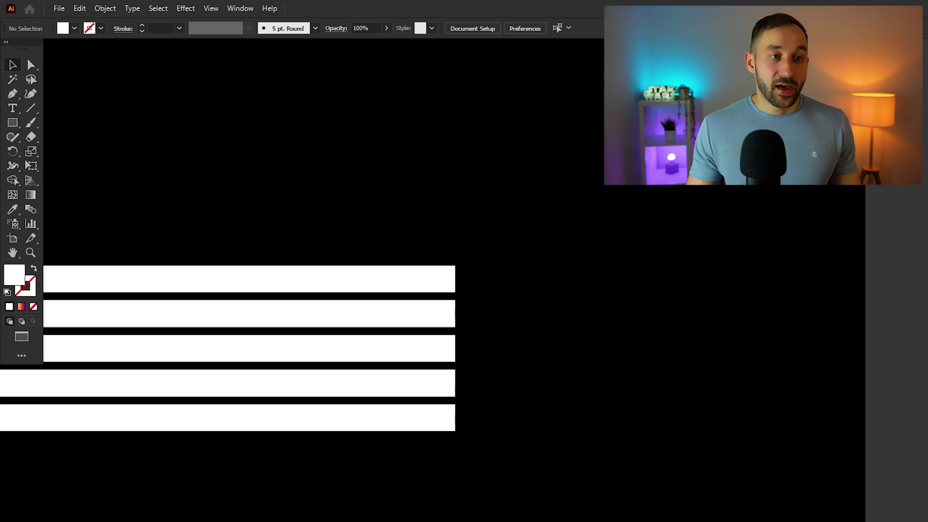
In outline view, draw a circle centred on the top bar's upper right corner and reaching the lowest bar's bottom edge
left_click(13, 125)
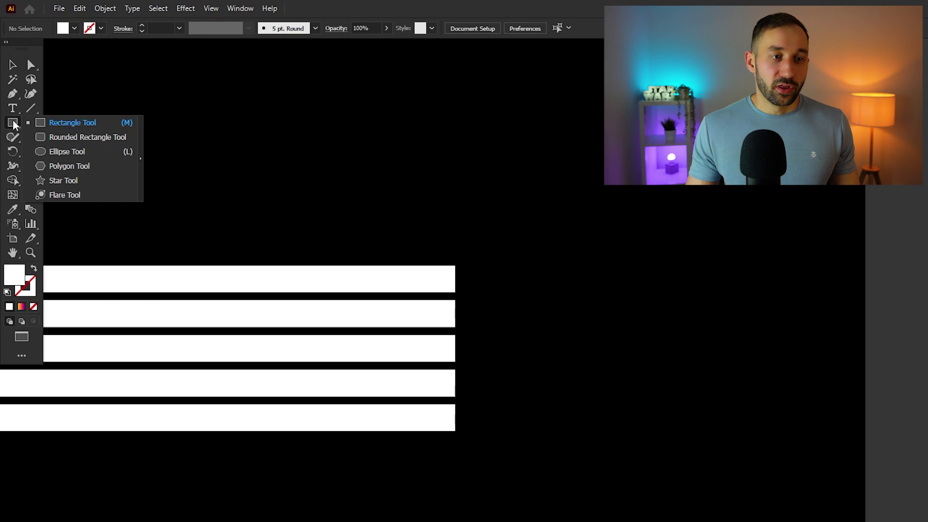
left_click(94, 152)
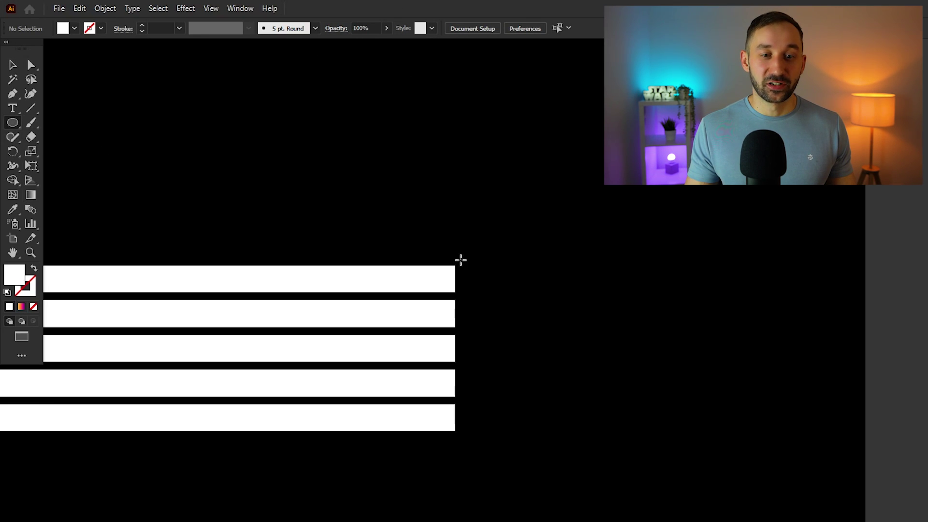
scroll(457, 266, "up", 1)
scroll(456, 265, "down", 1)
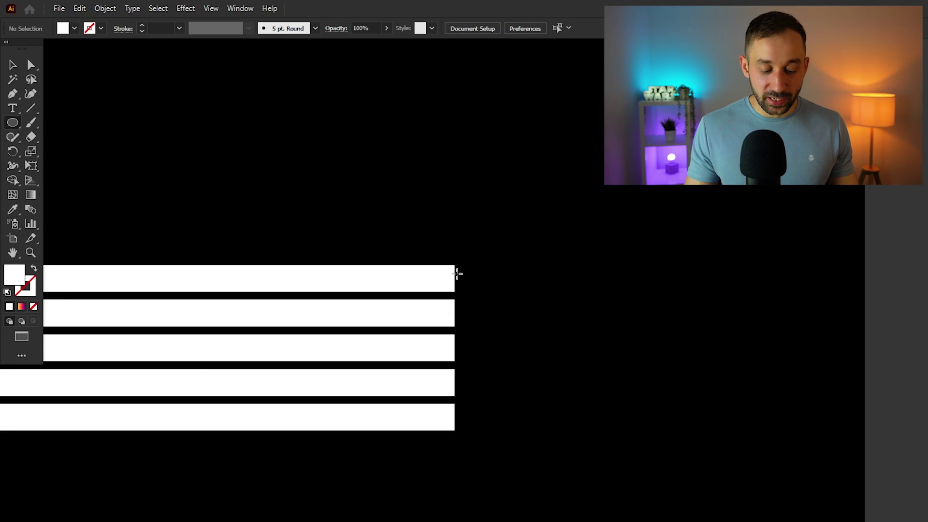
key("ctrl+y")
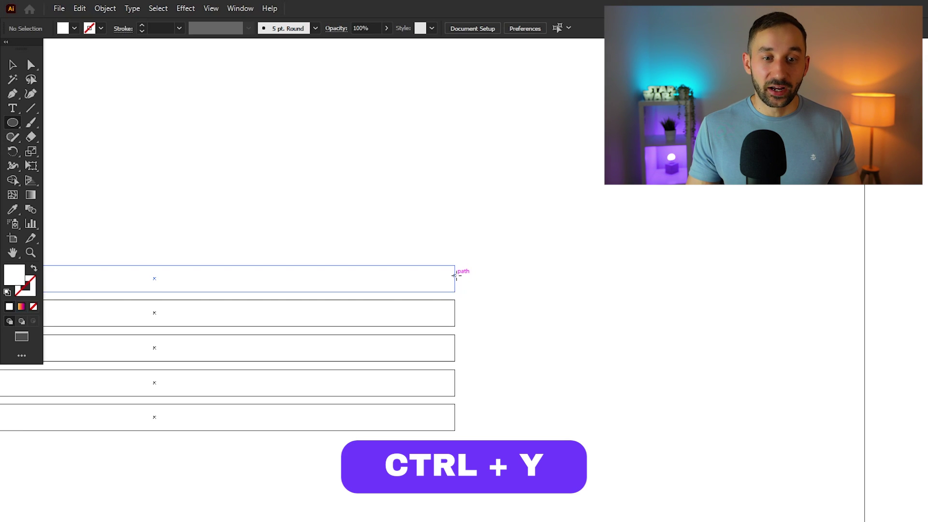
left_click_drag(454, 276, 543, 227)
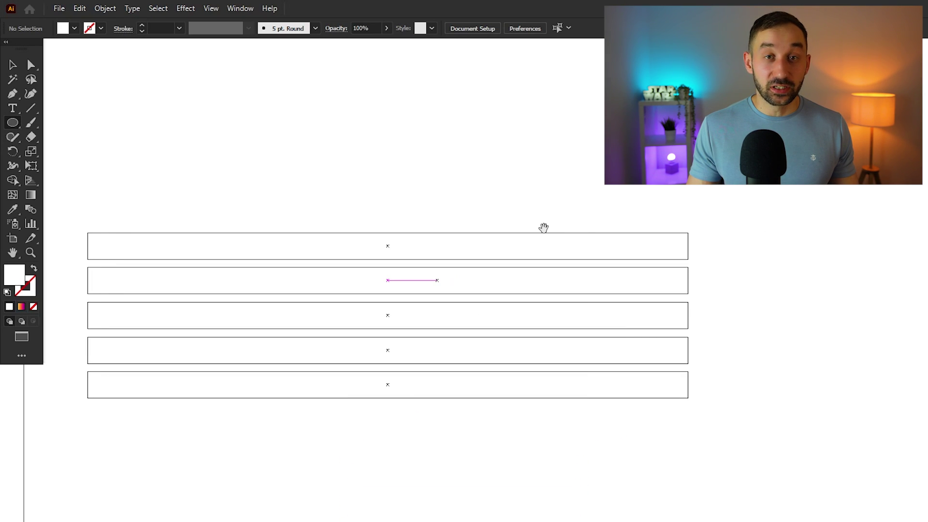
left_click_drag(718, 223, 589, 243)
left_click_drag(609, 195, 563, 220)
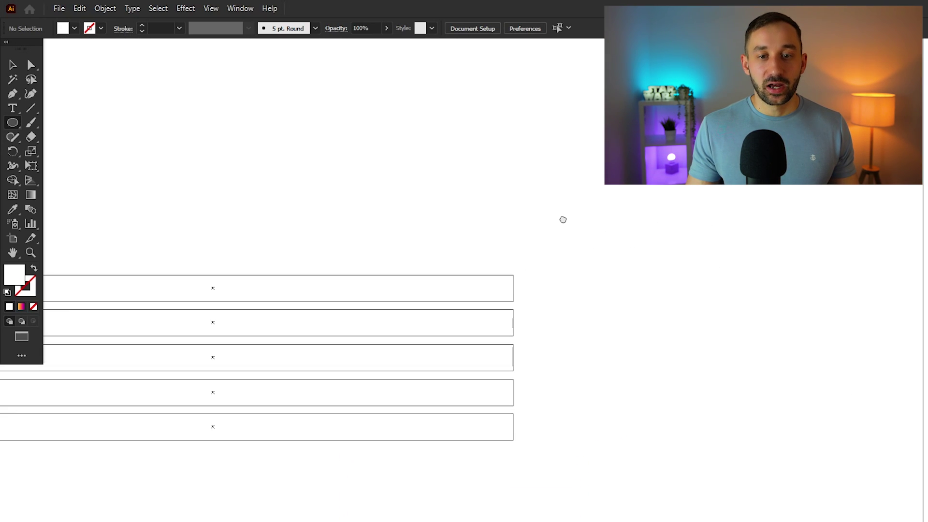
scroll(568, 258, "up", 1)
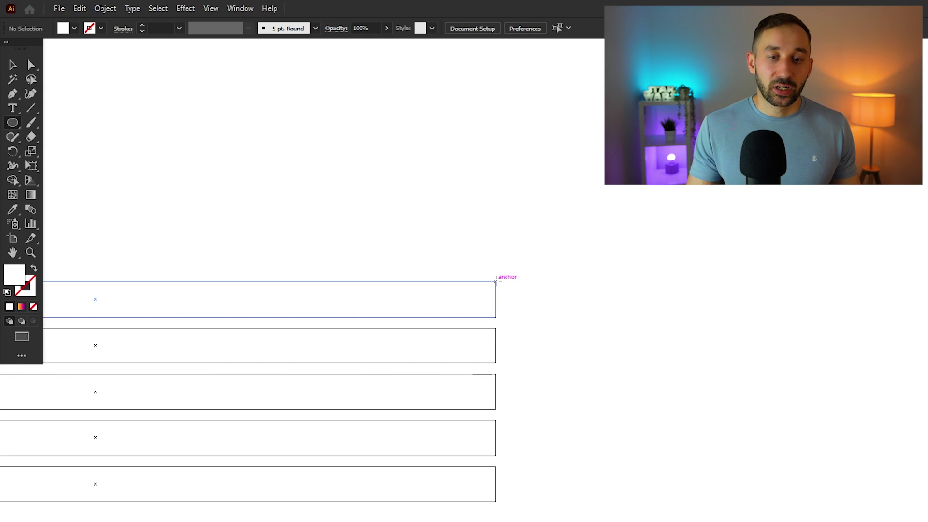
left_click_drag(496, 281, 499, 501)
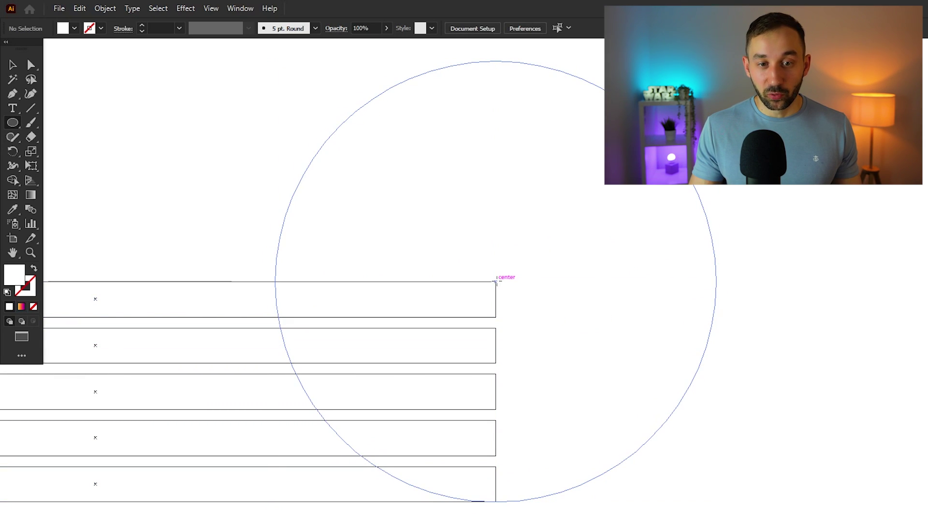
Draw eight smaller concentric circles from the same centre, each reaching one of the remaining bar edges below it
left_click_drag(495, 281, 510, 466)
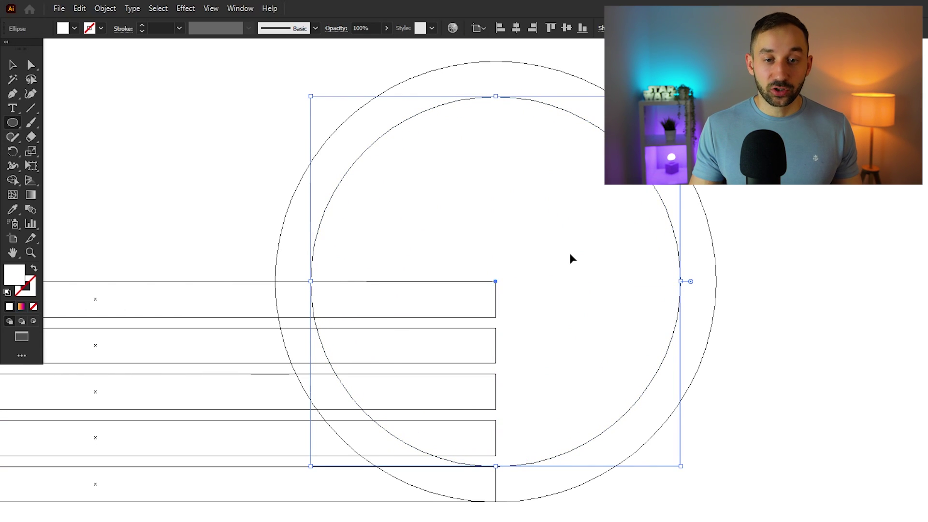
left_click(568, 254, "ctrl")
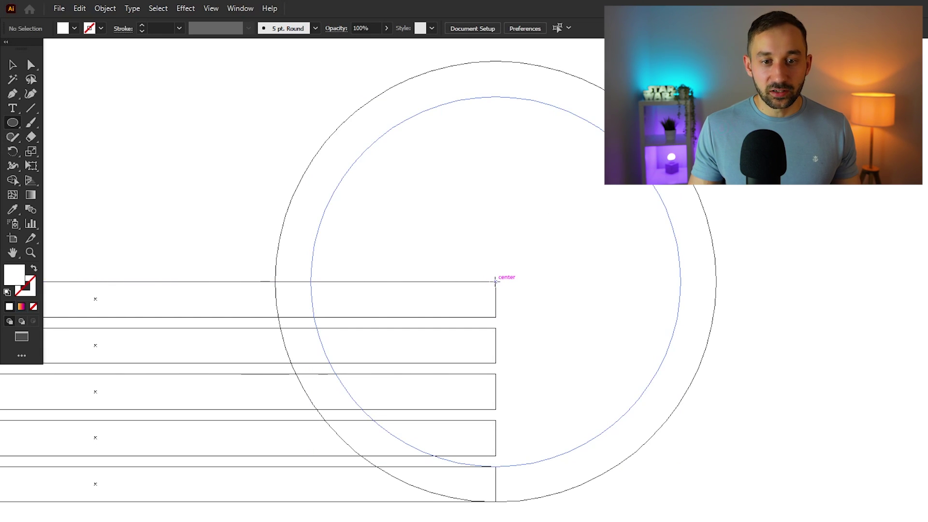
mouse_move(495, 282)
left_mouse_down()
mouse_move(607, 244)
mouse_move(625, 215)
mouse_move(536, 327)
mouse_move(506, 455)
left_mouse_up()
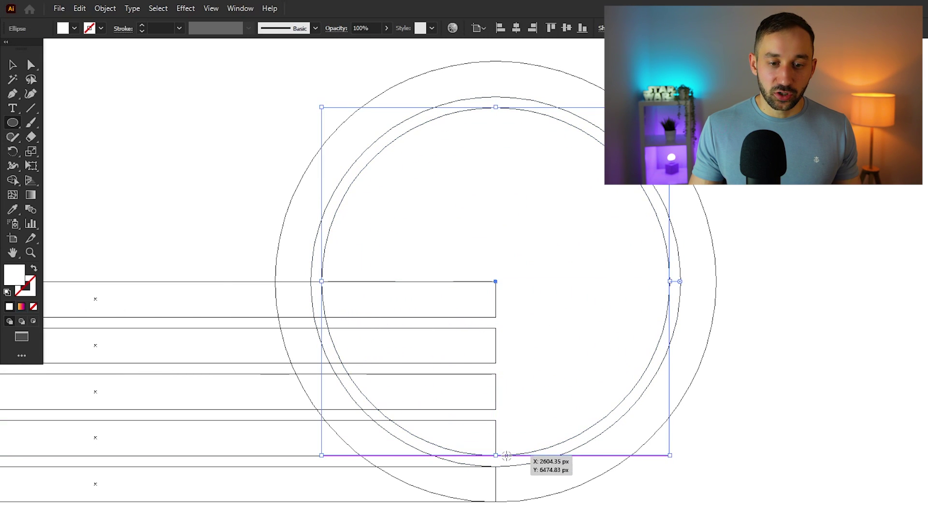
scroll(554, 453, "up", 2)
left_click(510, 318, "ctrl")
left_click_drag(520, 178, 504, 232)
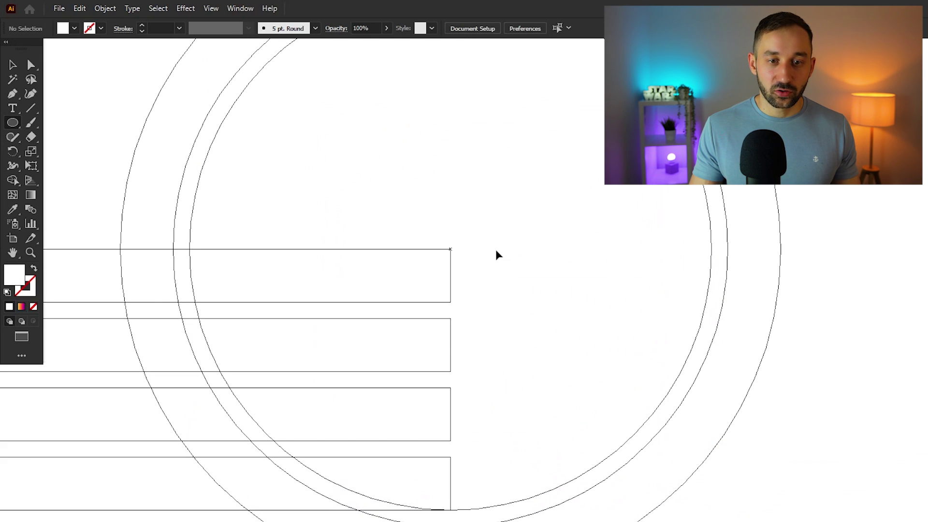
left_click_drag(449, 249, 484, 318)
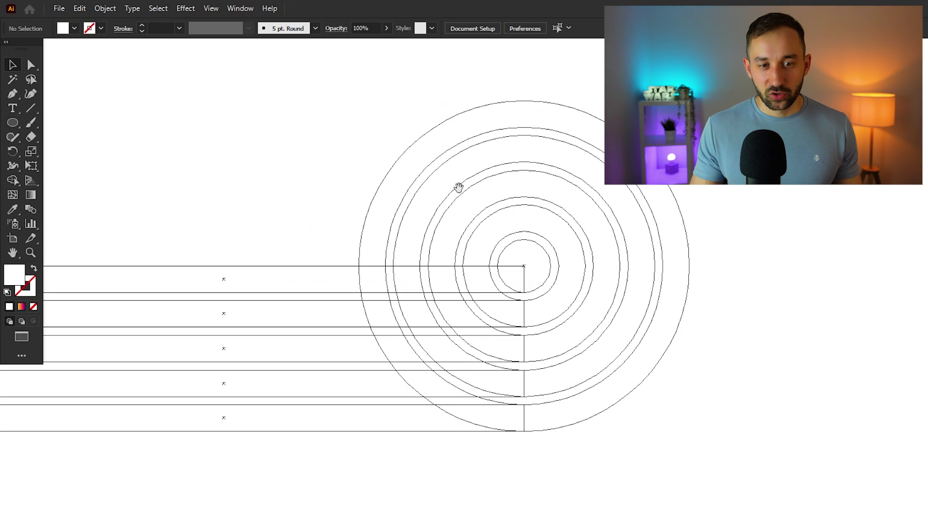
left_click_drag(338, 161, 472, 171)
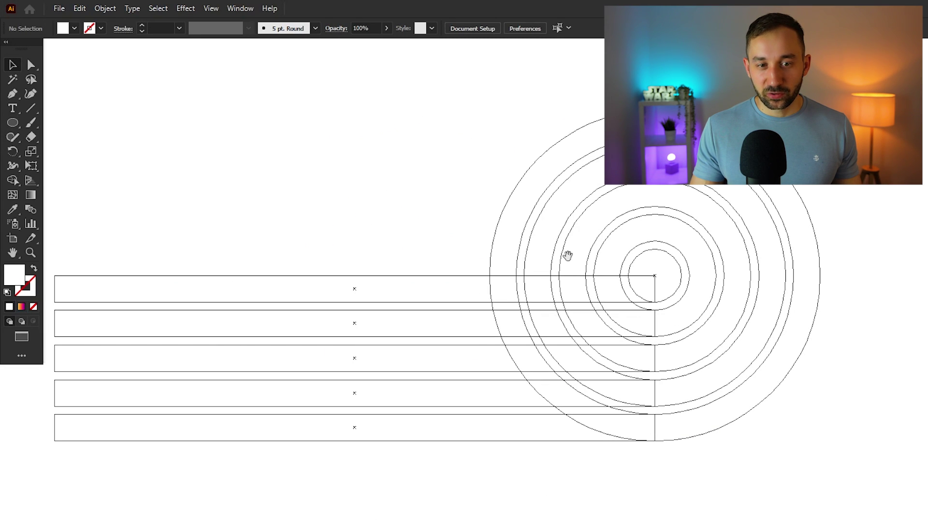
Switch the artwork from outline view back to the normal filled preview
scroll(865, 383, "down", 3)
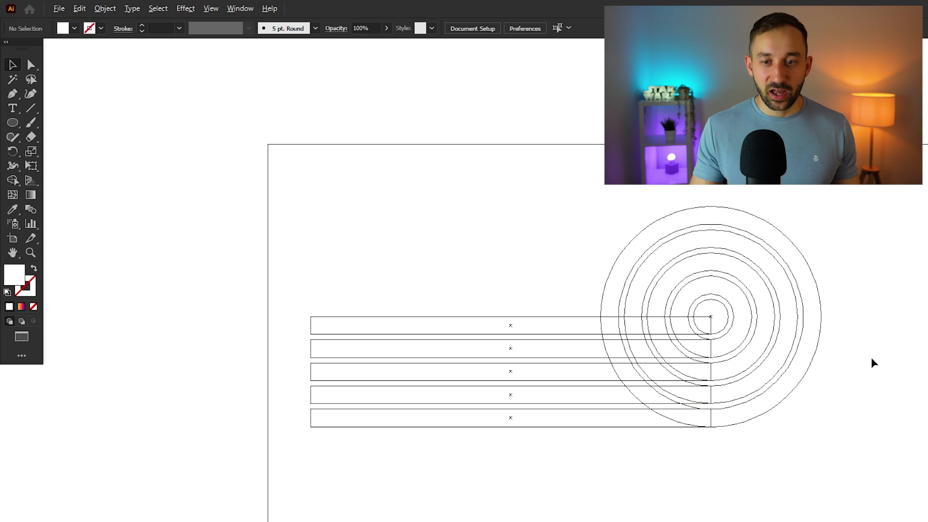
scroll(872, 362, "up", 2)
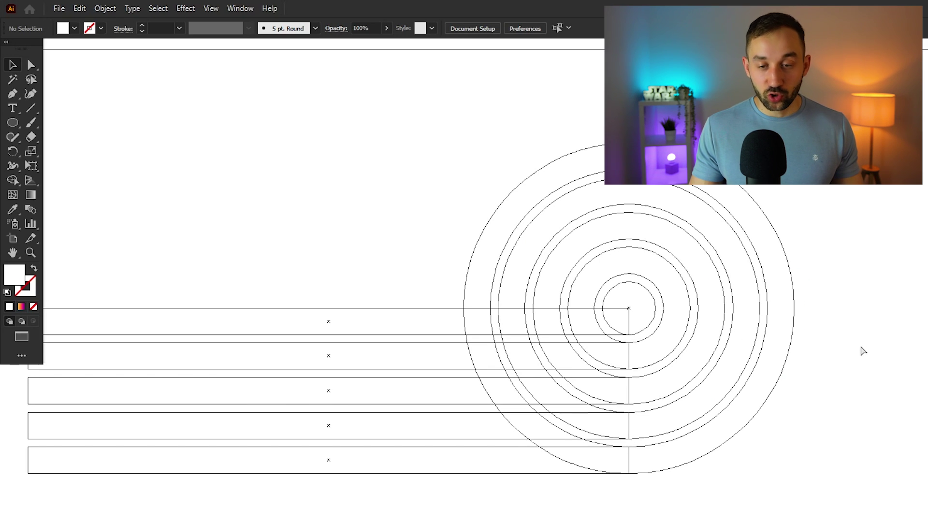
key("ctrl+y")
scroll(811, 365, "down", 2)
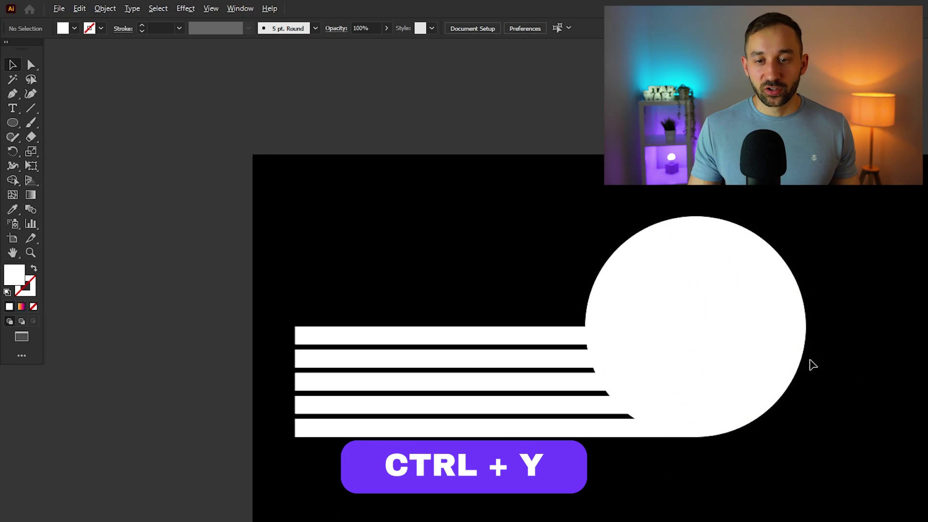
scroll(810, 364, "down", 1)
scroll(829, 338, "up", 1)
Scale the bars and circles down slightly together, and extend the left ends of all five bars outward
left_click_drag(415, 175, 778, 446)
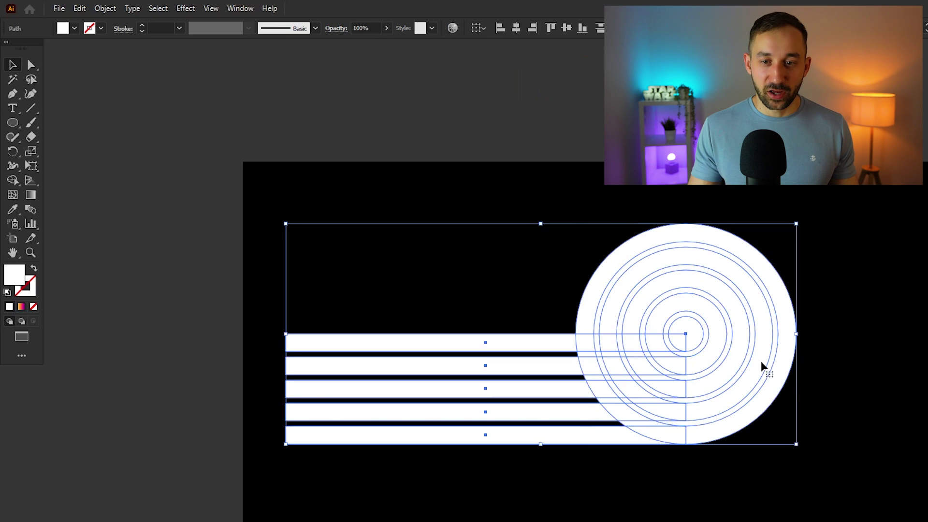
left_click_drag(796, 334, 758, 333)
left_click_drag(272, 258, 350, 405)
left_click_drag(285, 279, 409, 499)
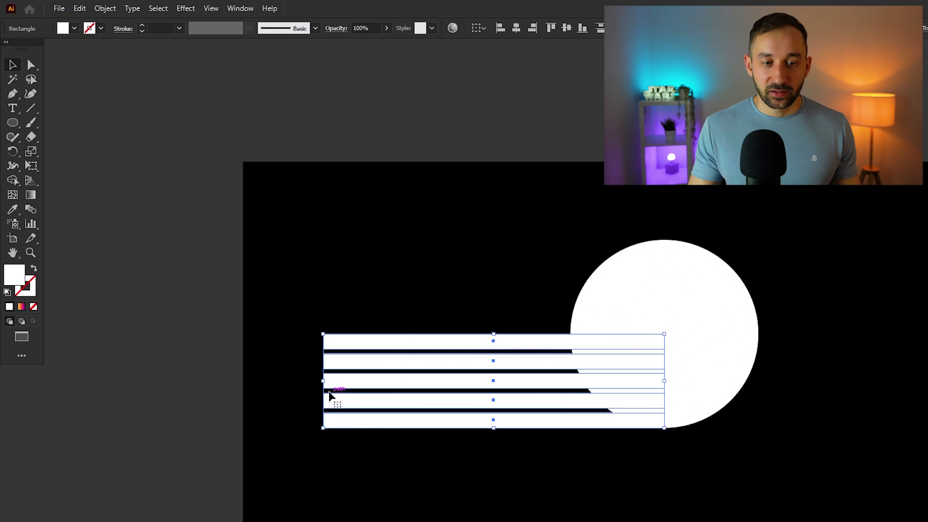
left_click_drag(323, 380, 264, 381)
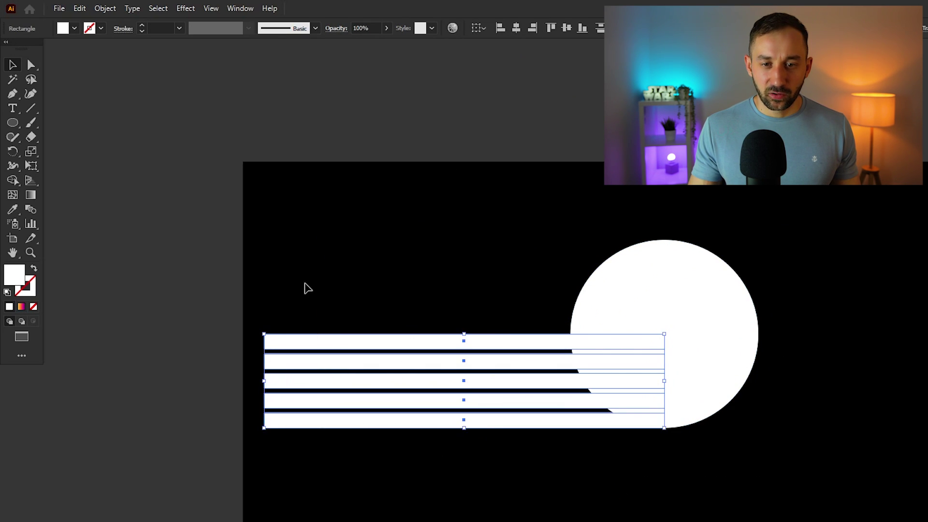
left_click(411, 302)
Move the complete bars-and-circles artwork to about the horizontal centre of the artboard and slightly lower
left_click_drag(577, 248, 457, 230)
left_click_drag(240, 165, 555, 403)
left_click_drag(498, 331, 583, 354)
left_click(255, 126)
Select all bars and circles and merge the lowest bar with the outermost ring using the Shape Builder
key("ctrl+plus")
left_click_drag(242, 91, 817, 519)
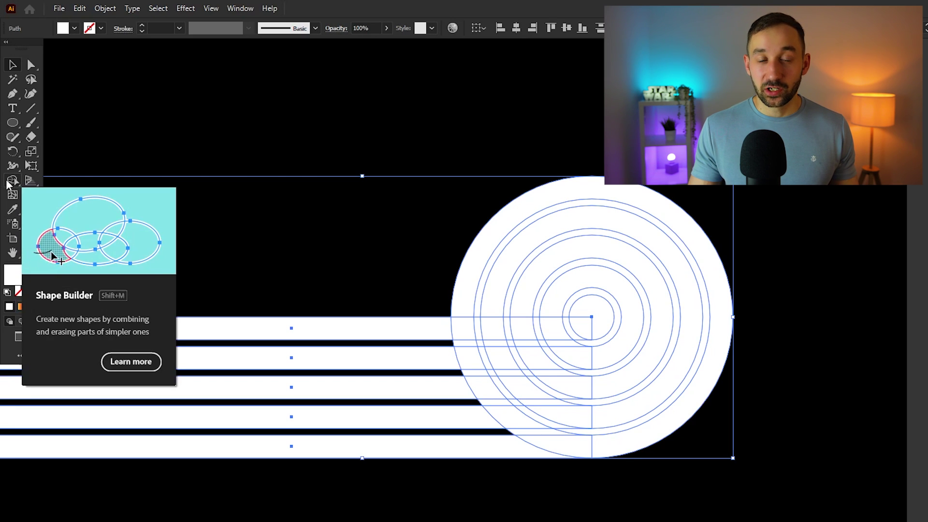
key("shift+m")
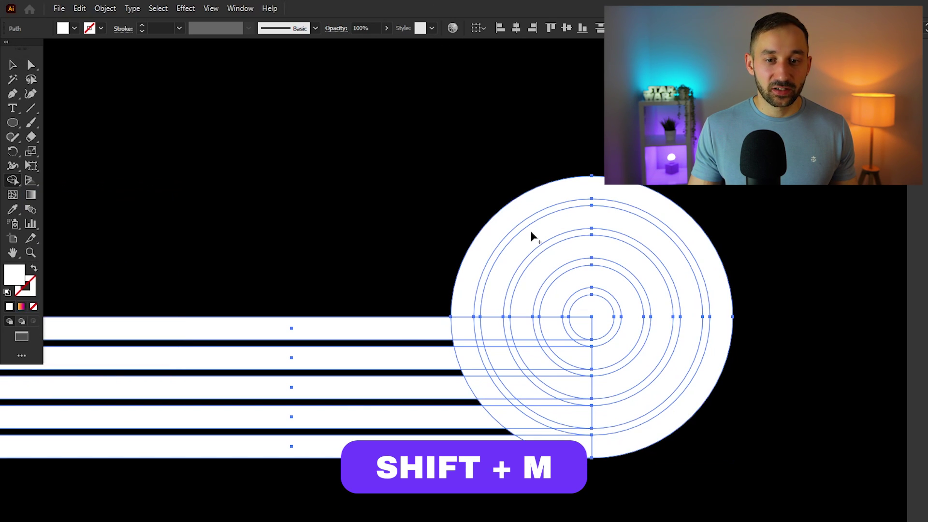
scroll(579, 427, "up", 2)
left_click_drag(779, 456, 698, 441)
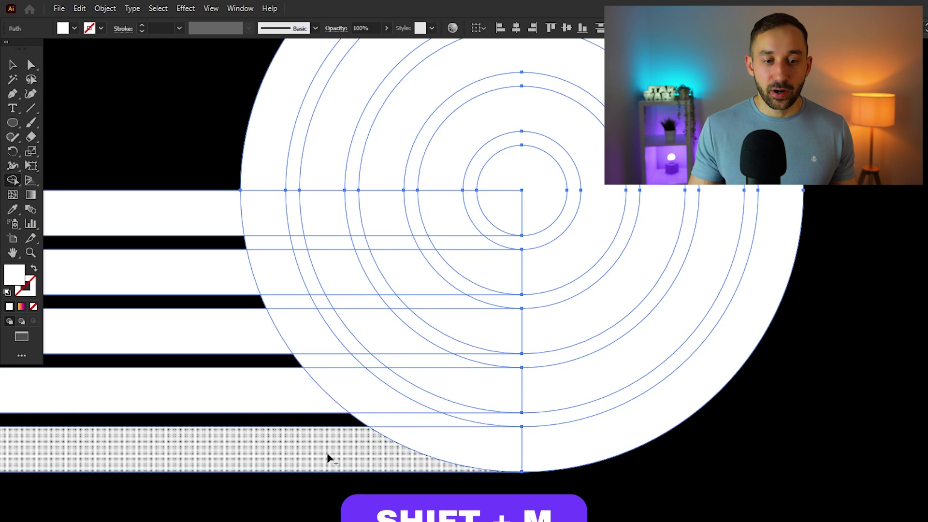
left_click_drag(310, 445, 351, 303)
left_click_drag(468, 321, 406, 346)
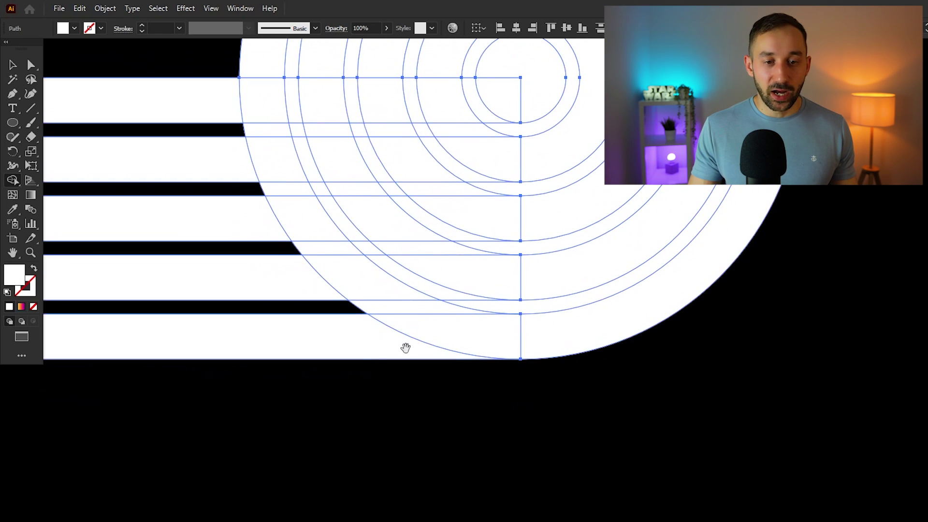
left_click_drag(294, 339, 335, 341)
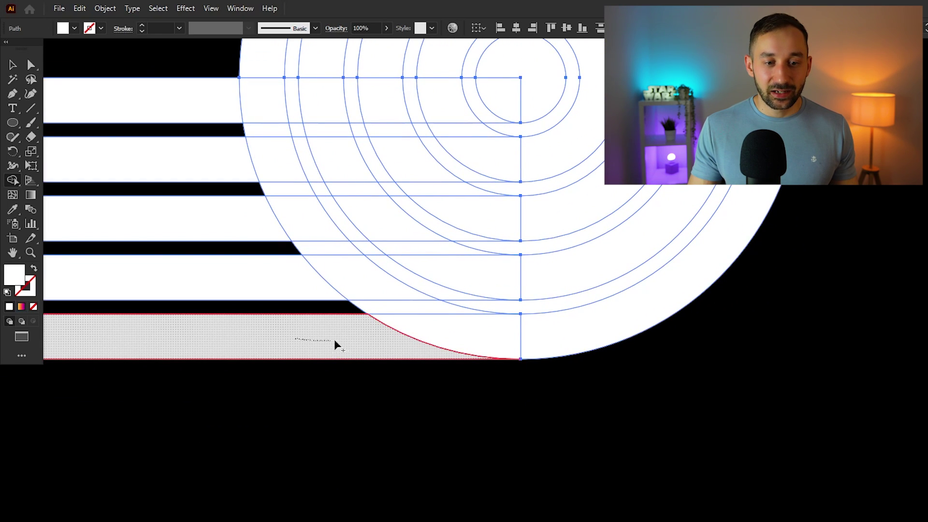
left_click_drag(414, 342, 440, 346)
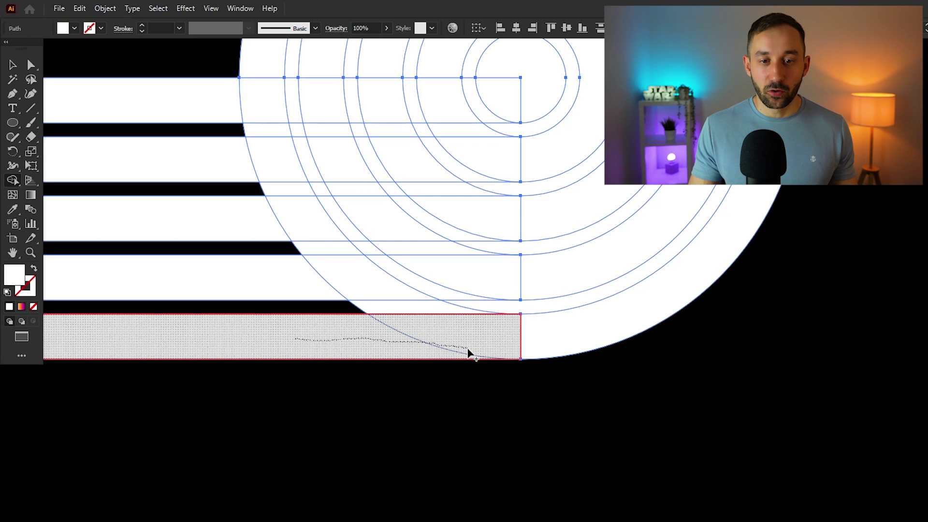
left_click_drag(478, 353, 588, 340)
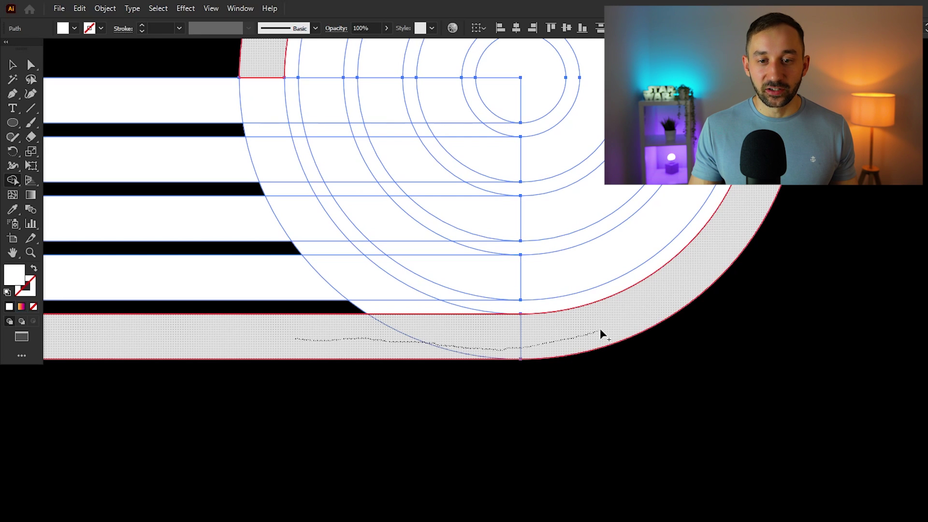
left_click_drag(599, 333, 592, 332)
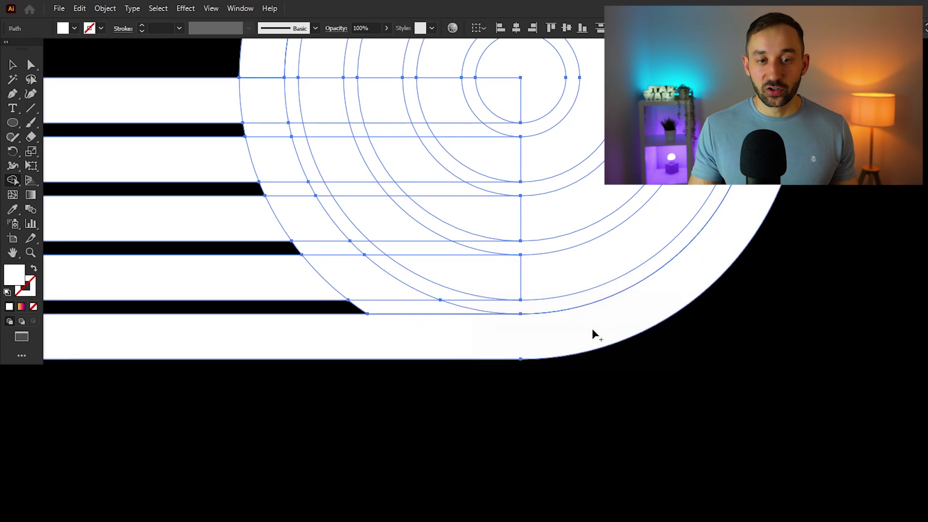
Merge the second-lowest bar with the next wide ring inward so it forms one continuous curled stripe
scroll(519, 338, "up", 3)
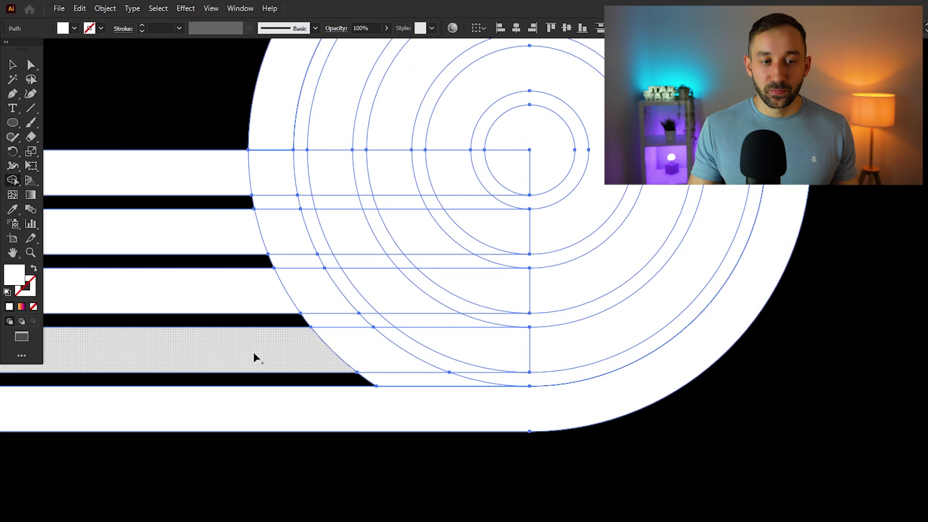
left_click_drag(234, 358, 245, 358)
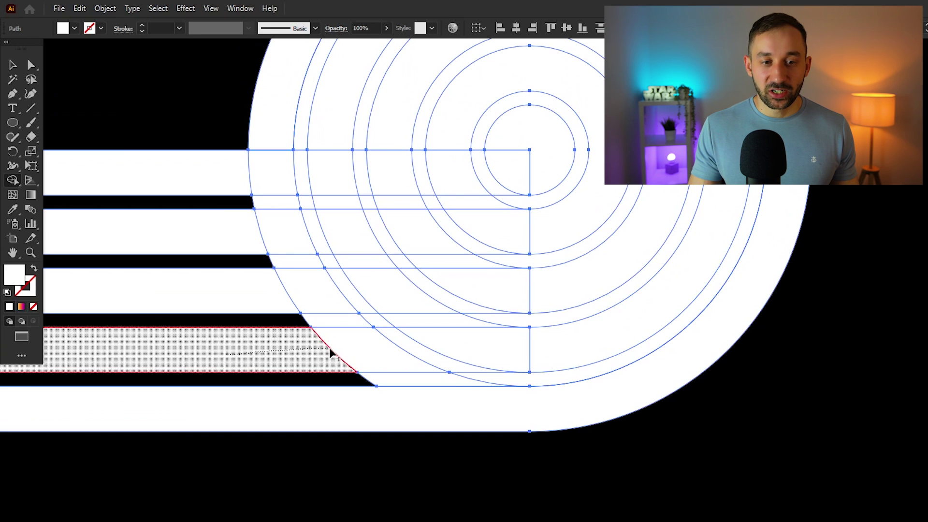
left_click_drag(331, 354, 468, 355)
left_click_drag(533, 356, 628, 332)
Merge the middle and second bars with their matching rings, and the top bar with the innermost circle
mouse_move(426, 299)
left_mouse_down()
mouse_move(414, 323)
mouse_move(419, 360)
left_mouse_up()
left_click_drag(244, 359, 547, 336)
left_click_drag(485, 341, 488, 341)
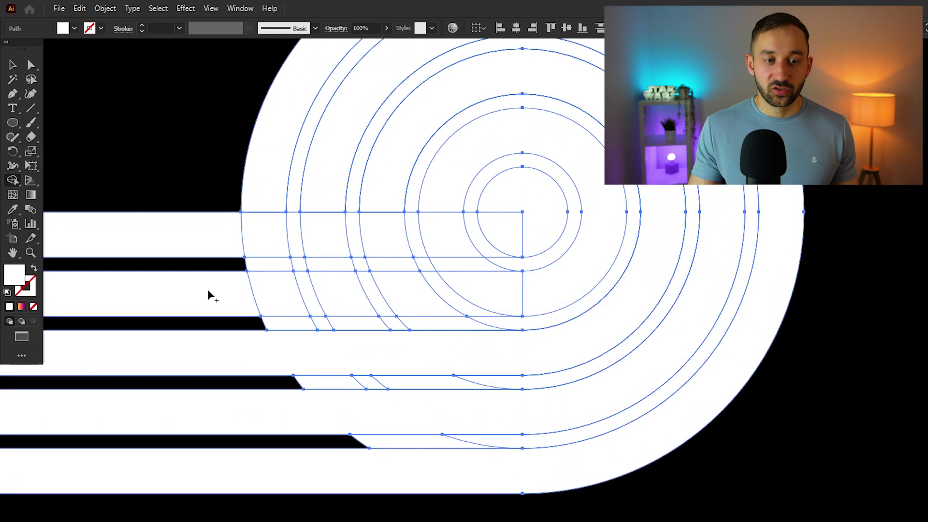
left_click_drag(207, 289, 550, 287)
mouse_move(211, 240)
left_mouse_down()
mouse_move(530, 240)
mouse_move(520, 251)
left_mouse_up()
Select the five merged stripes across their straight ends and lock them
key("ctrl+0")
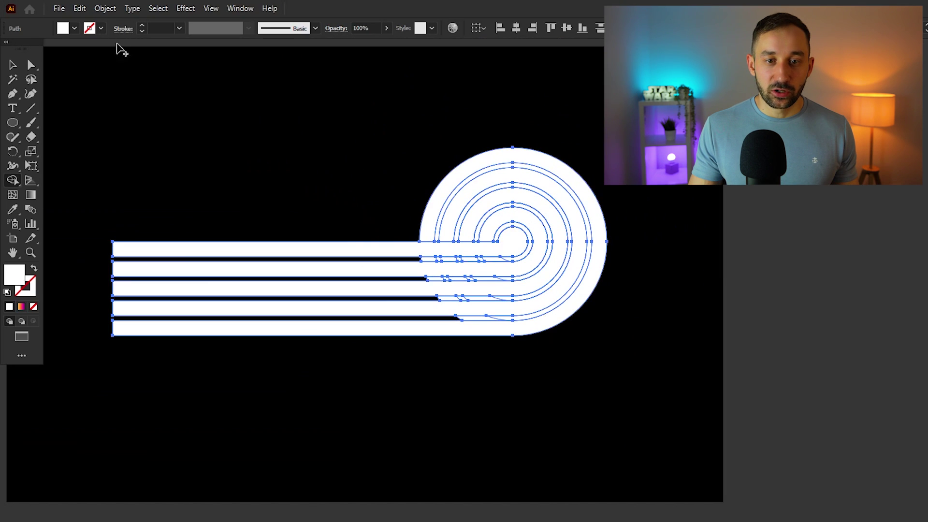
scroll(385, 231, "up", 2)
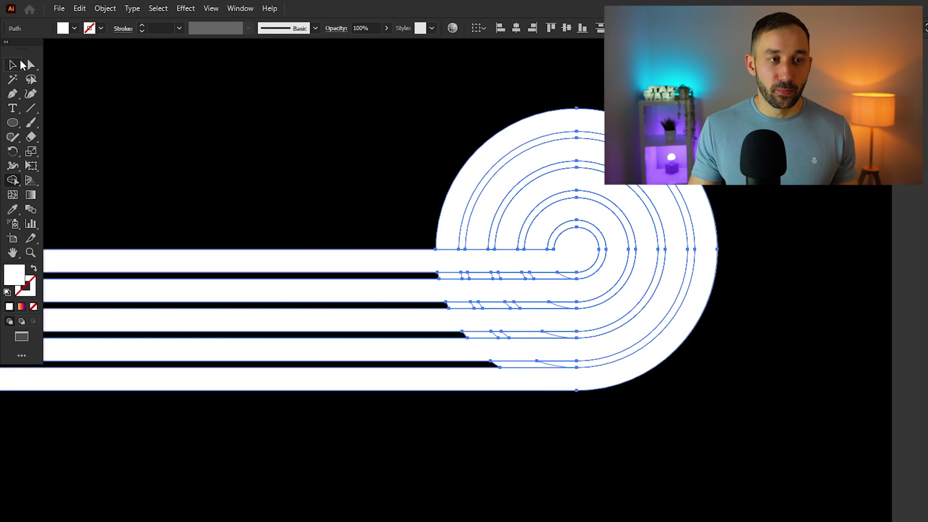
left_click(21, 64)
left_click(352, 147)
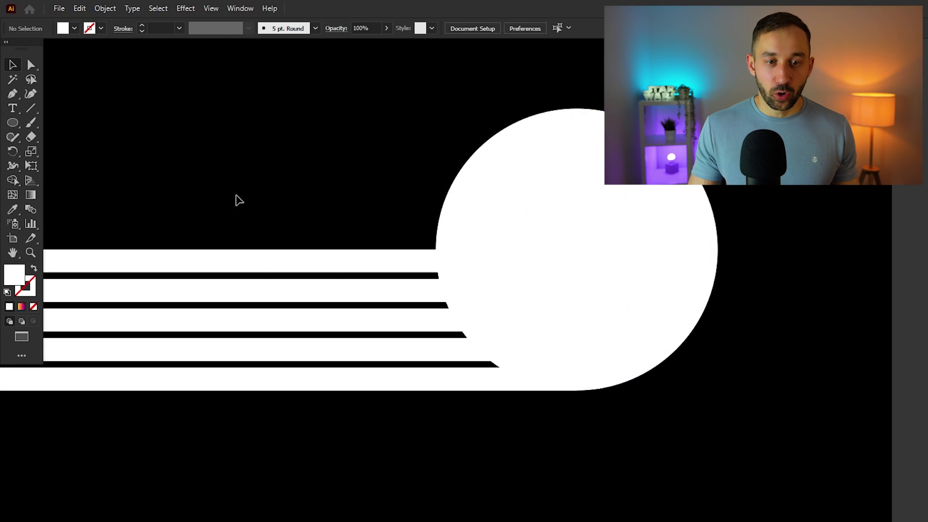
left_click_drag(207, 192, 373, 165)
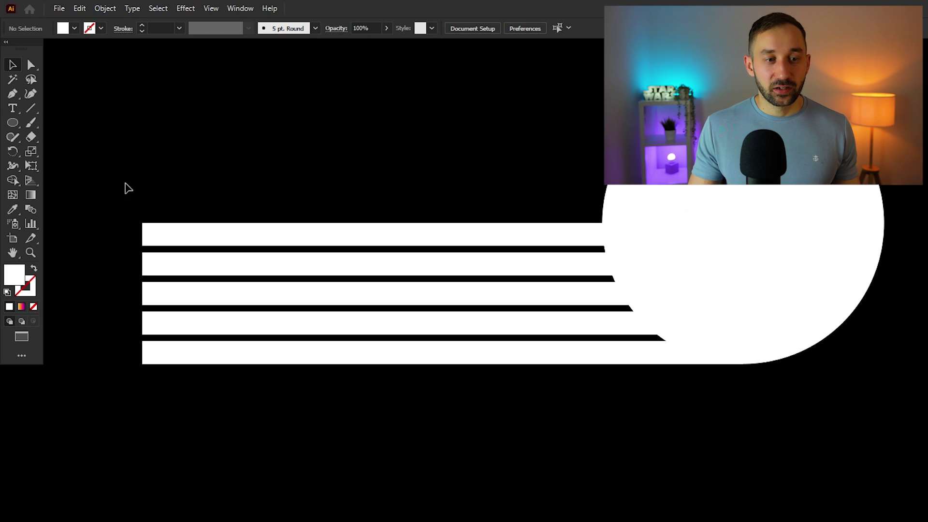
left_click_drag(125, 184, 246, 415)
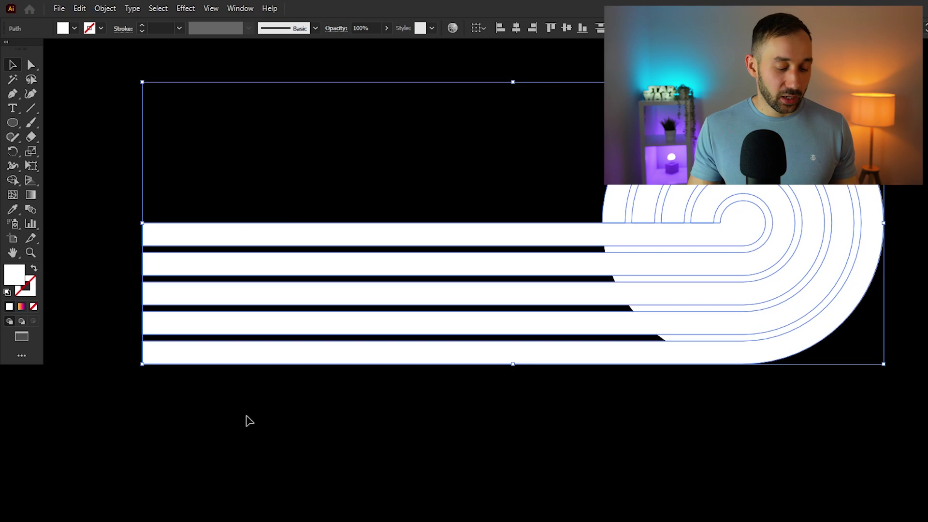
key("ctrl+2")
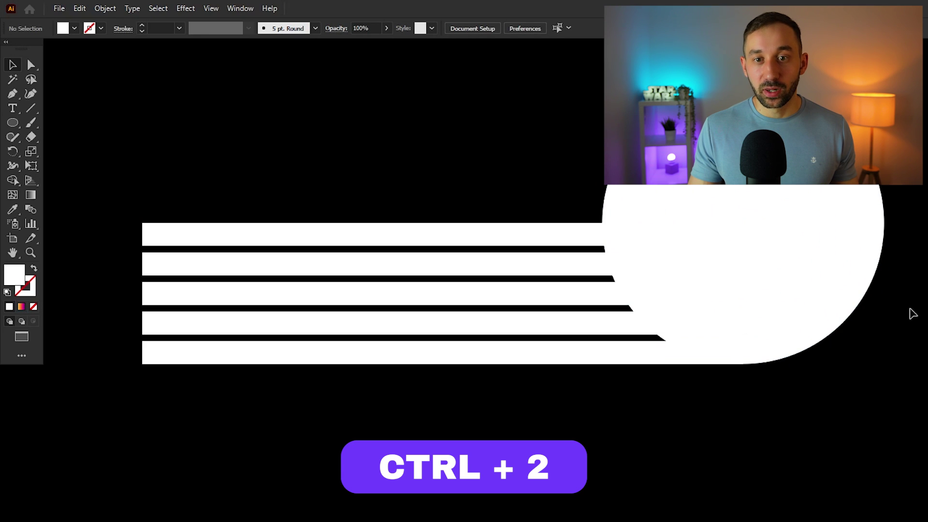
Select all unlocked leftover pieces around the concentric rings and delete them
left_click_drag(911, 314, 695, 387)
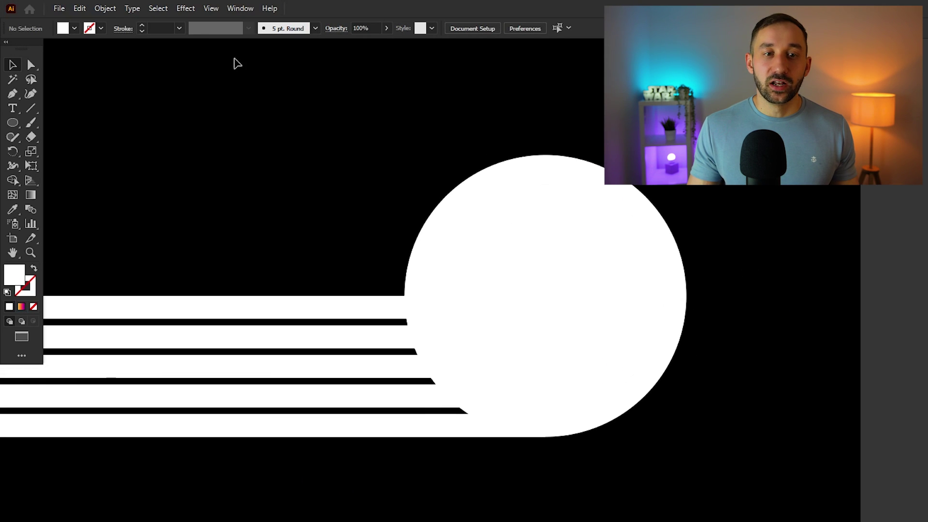
left_click_drag(327, 126, 788, 521)
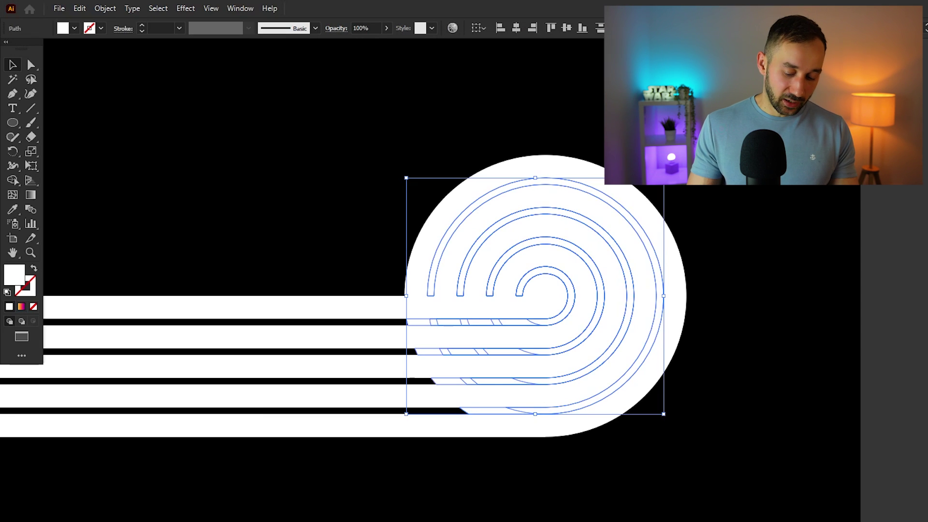
key("ctrl+shift+a")
key("ctrl+0")
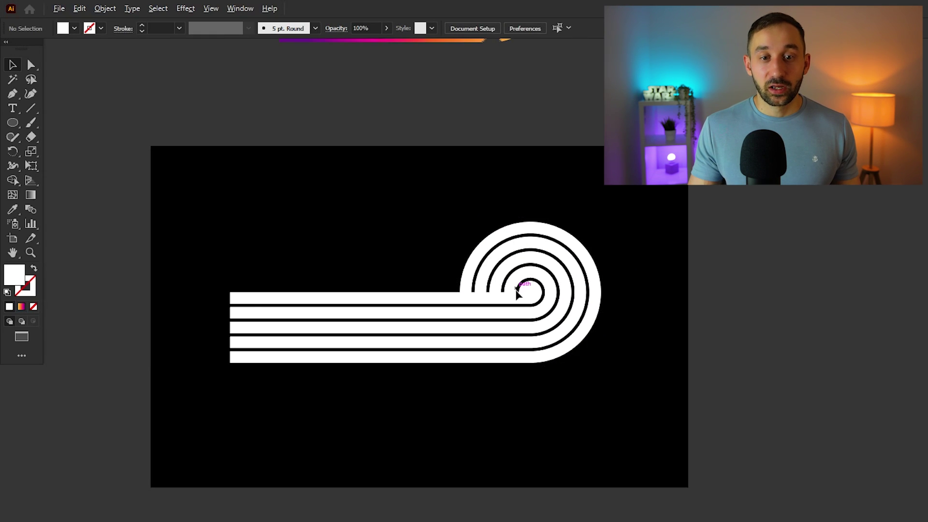
Draw a rectangle exactly as high as the gap between the top two bars and fill it with black 000000
scroll(636, 422, "down", 2)
scroll(583, 355, "up", 2)
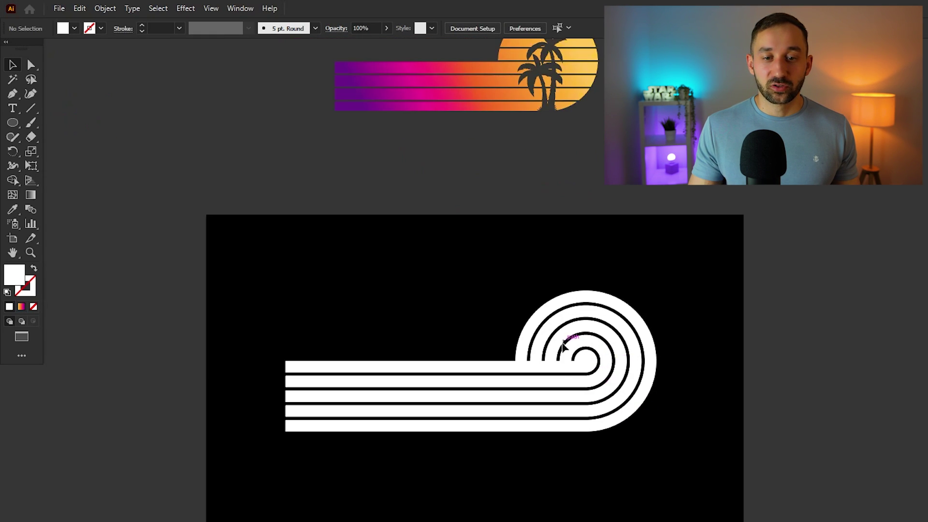
scroll(561, 341, "up", 3)
scroll(389, 317, "up", 2)
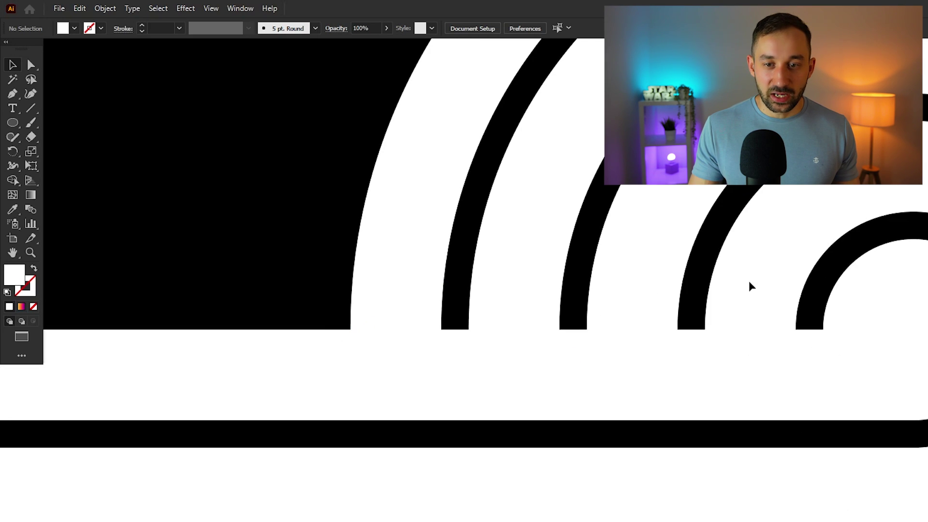
scroll(559, 305, "down", 3)
scroll(720, 441, "down", 2)
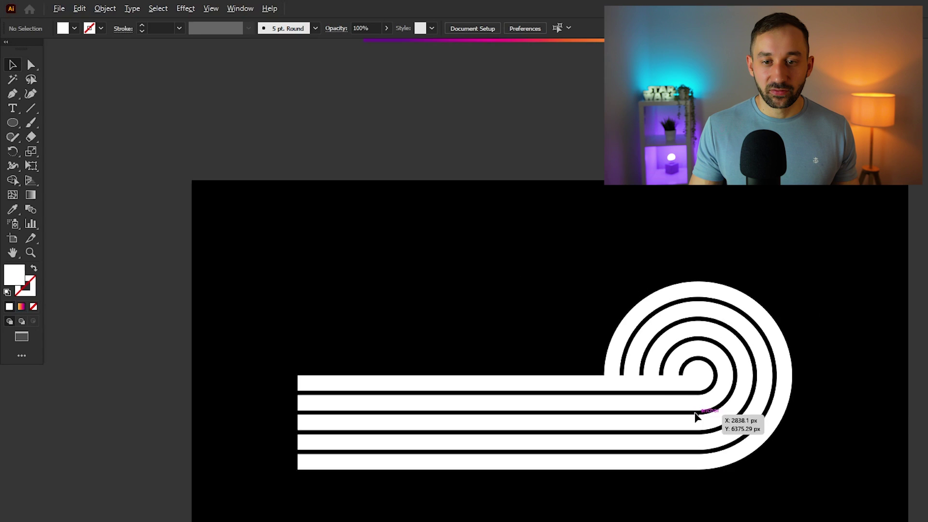
scroll(656, 394, "up", 5)
left_click_drag(12, 123, 69, 123)
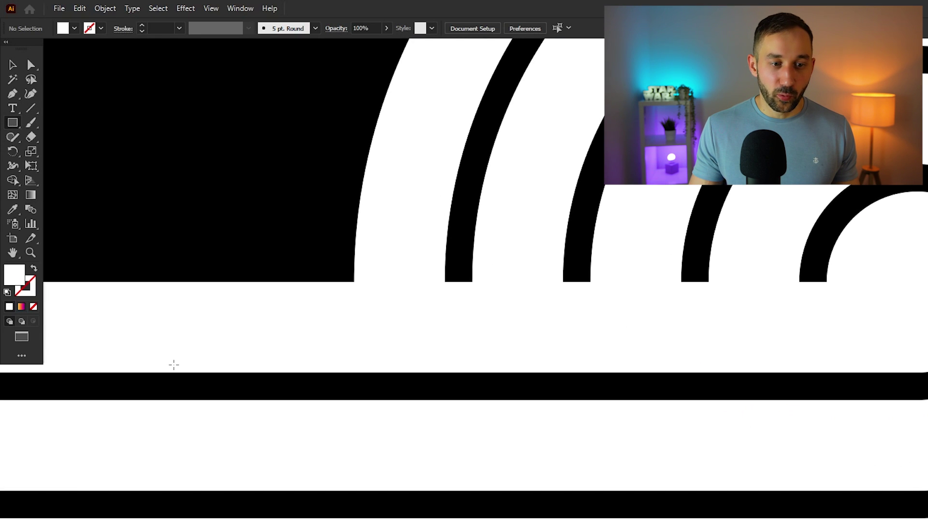
left_click_drag(175, 373, 624, 400)
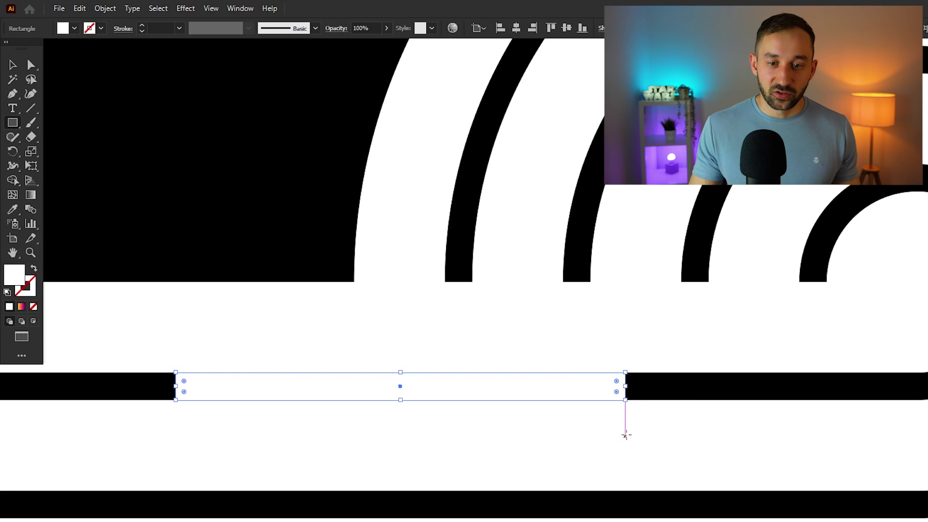
left_click(64, 29)
left_click(16, 112)
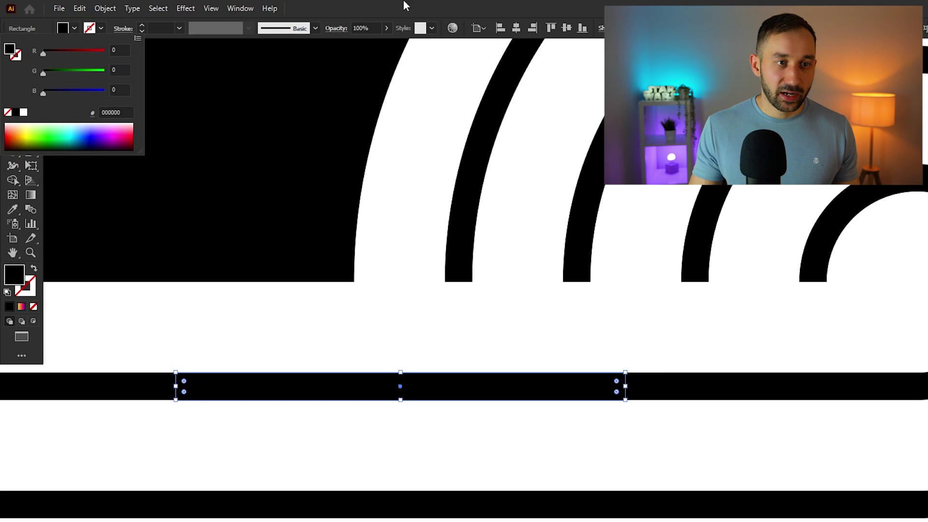
Move the black rectangle onto the upper edge of the top bar and widen it across all ring ends to the innermost circle
left_click(12, 65)
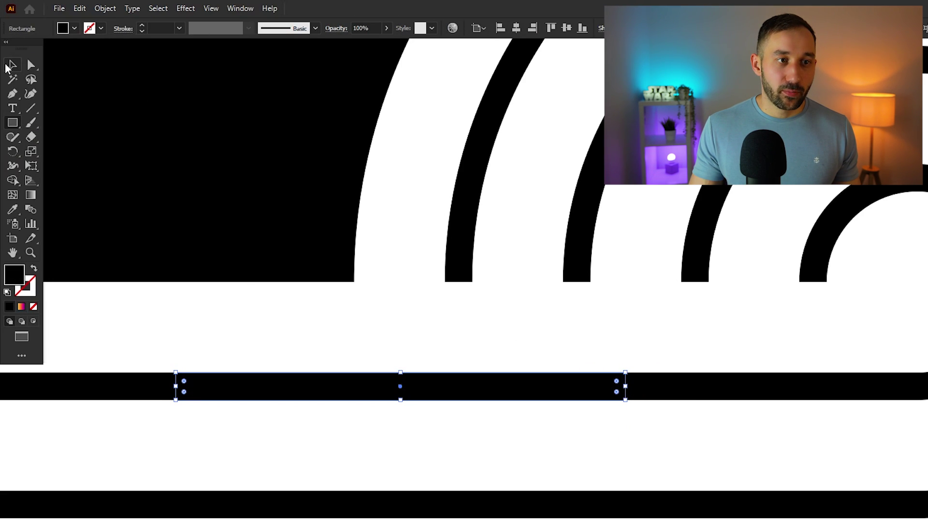
left_click_drag(423, 383, 448, 268)
left_click_drag(663, 267, 815, 260)
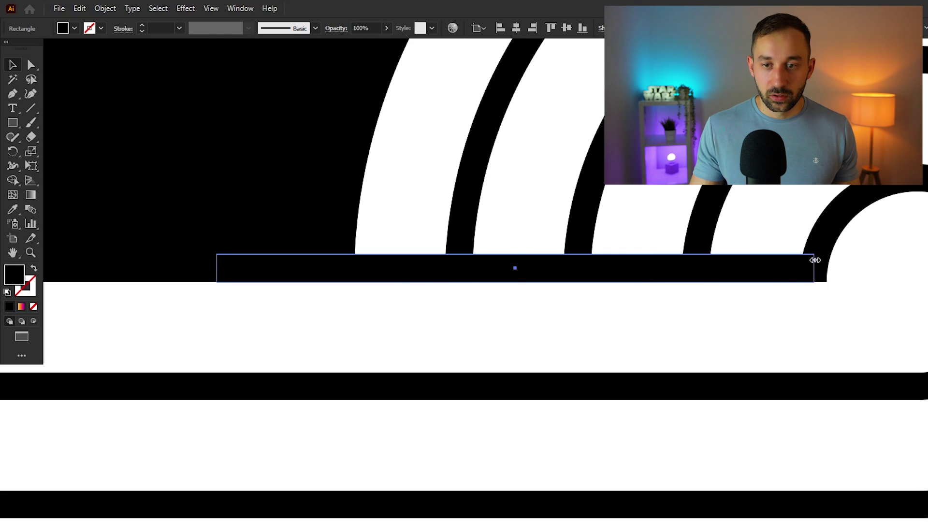
scroll(649, 489, "down", 4)
left_click(650, 489)
scroll(649, 488, "down", 3)
scroll(662, 437, "up", 4)
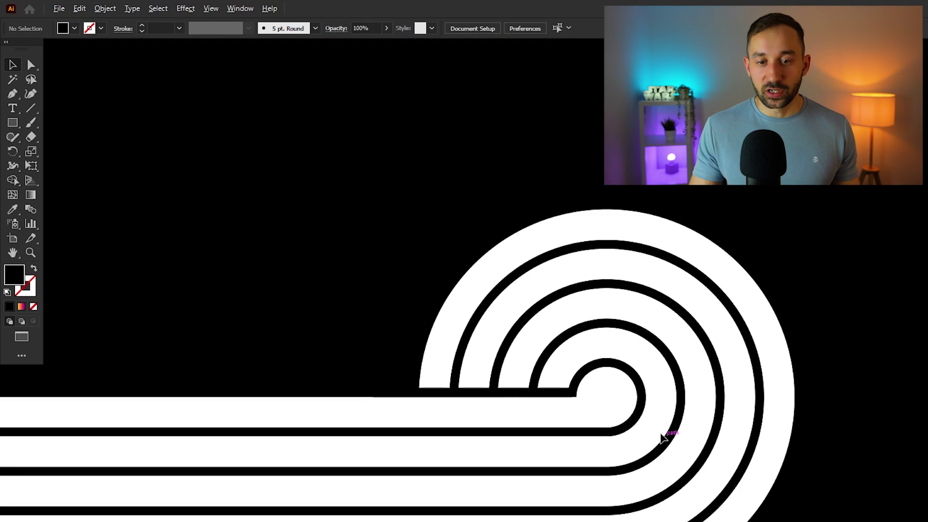
Unlock all locked stripes and clear the selection
left_click_drag(373, 336, 395, 290)
left_click_drag(287, 166, 778, 494)
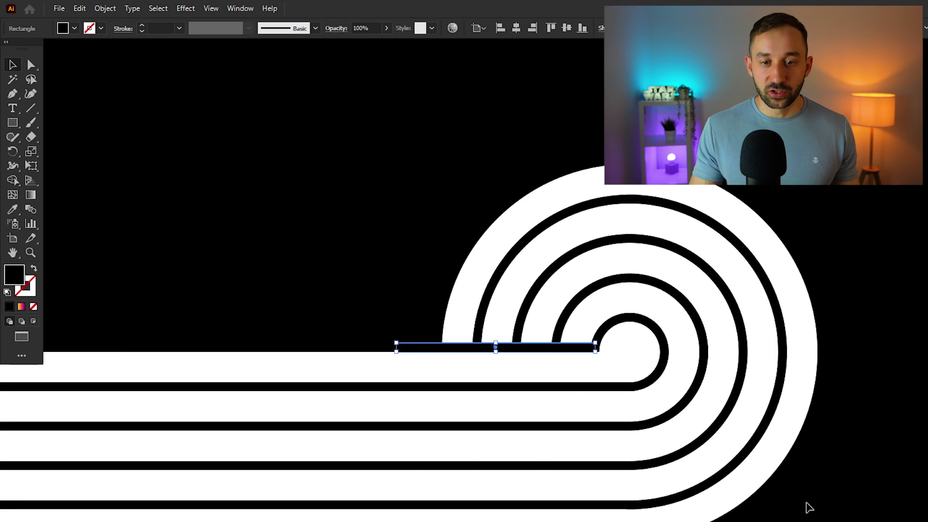
left_click(804, 503)
left_click_drag(254, 174, 599, 450)
key("ctrl+shift+a")
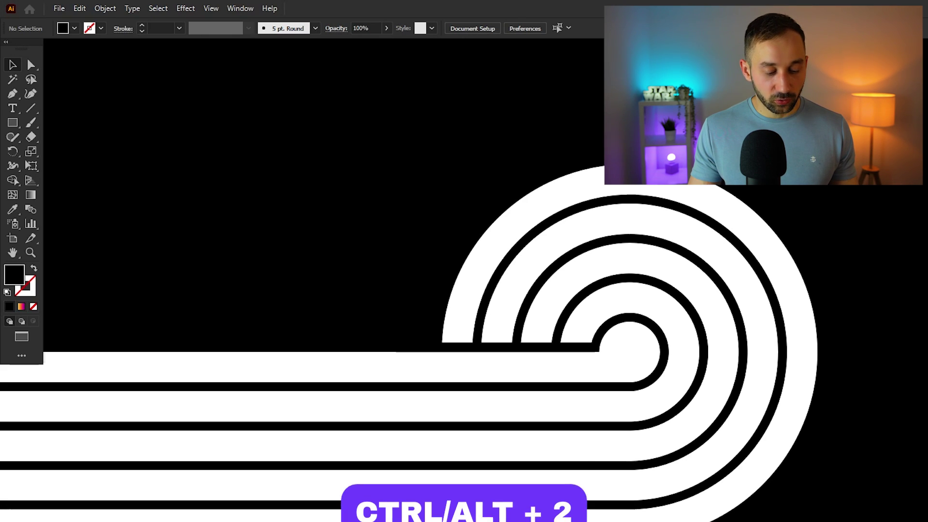
key("ctrl+alt+2")
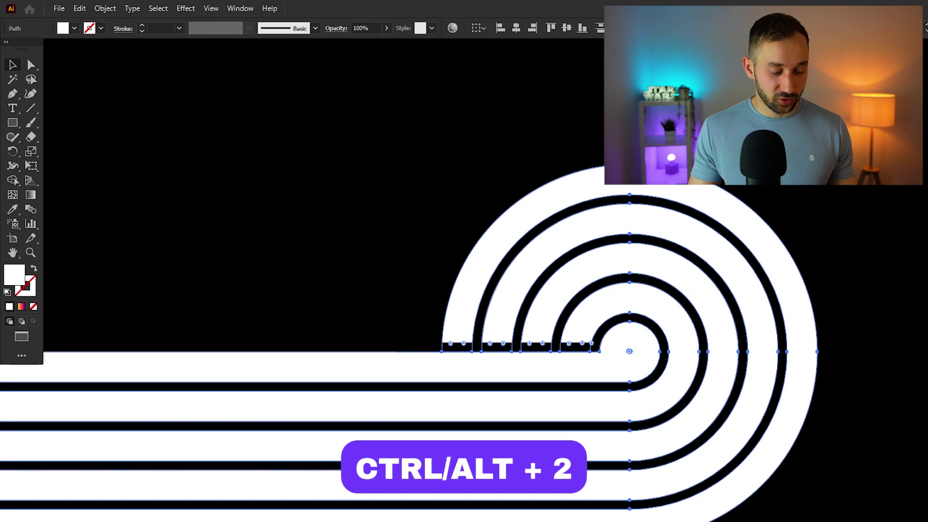
key("ctrl+shift+a")
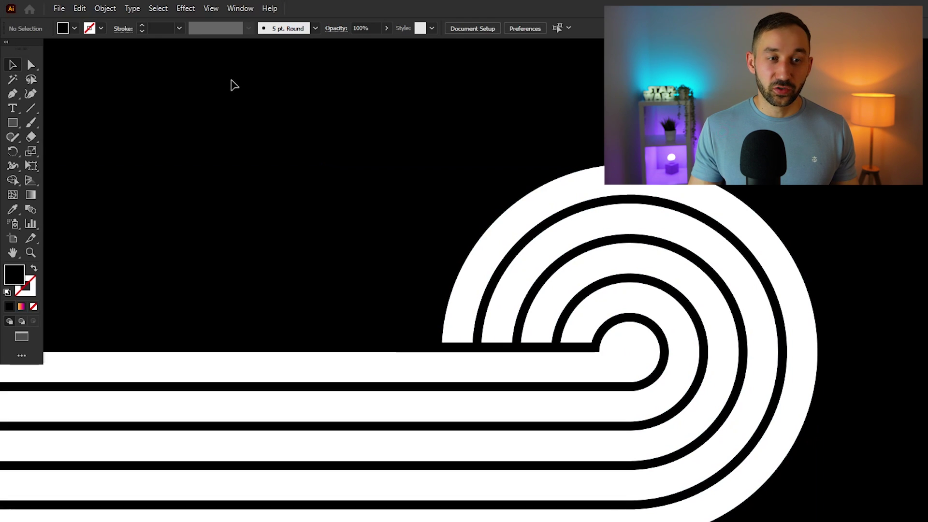
left_click(106, 9)
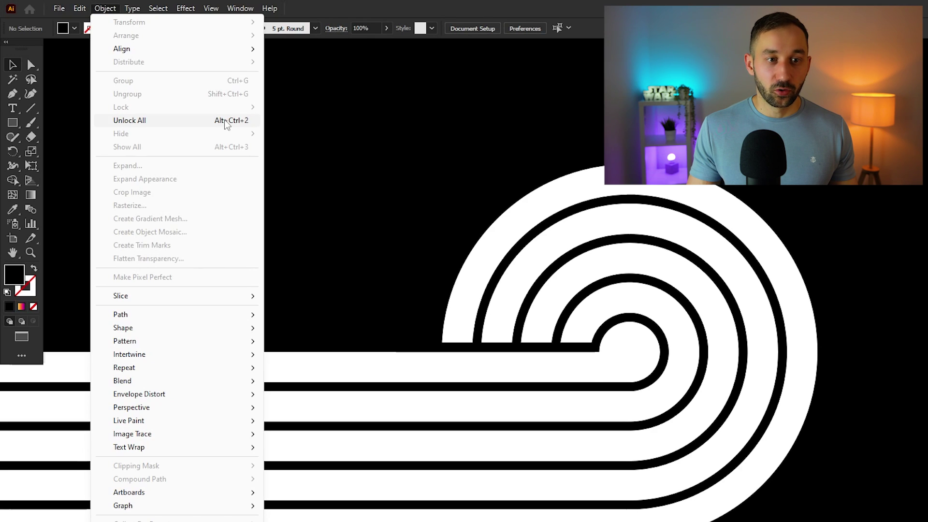
left_click(243, 120)
left_click(349, 189)
Select the rectangle and all stripes, and remove the rectangle together with the ring ends beneath it using the Shape Builder
scroll(349, 187, "down", 2)
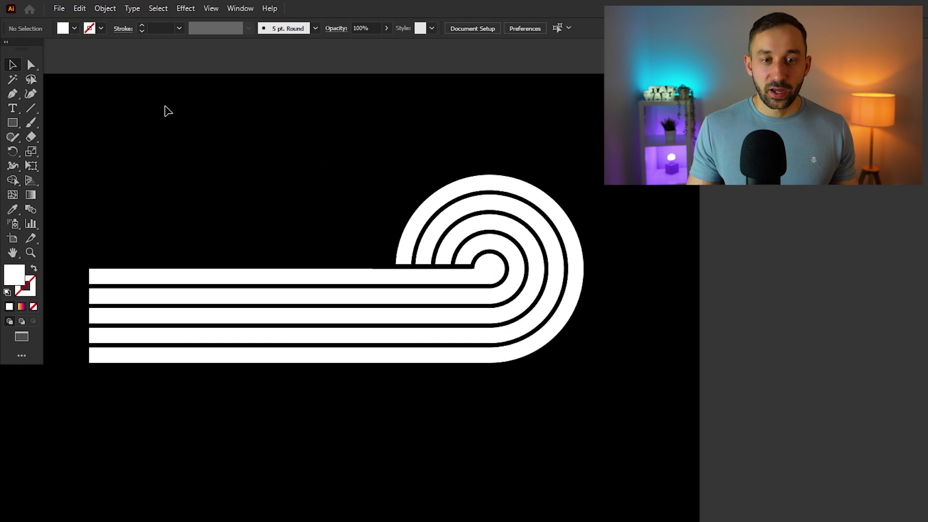
left_click_drag(142, 103, 728, 451)
scroll(438, 255, "up", 5)
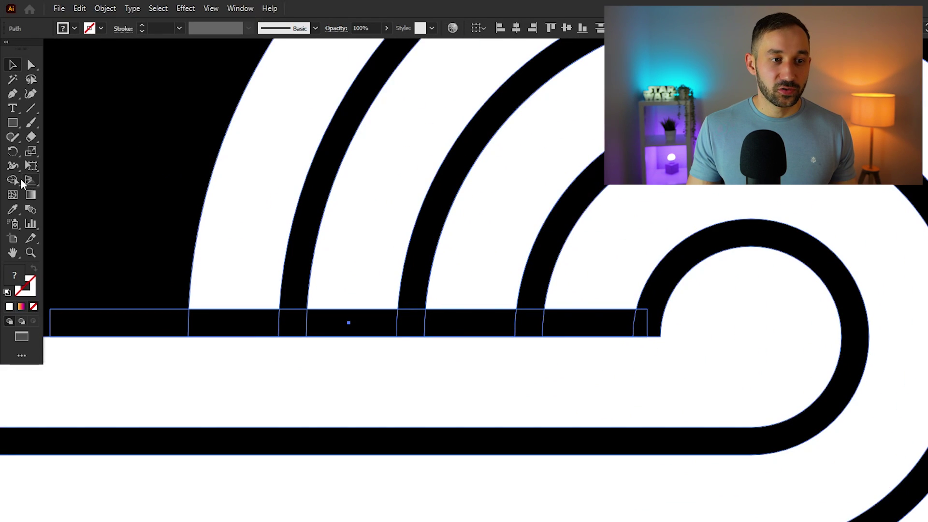
left_click(19, 180)
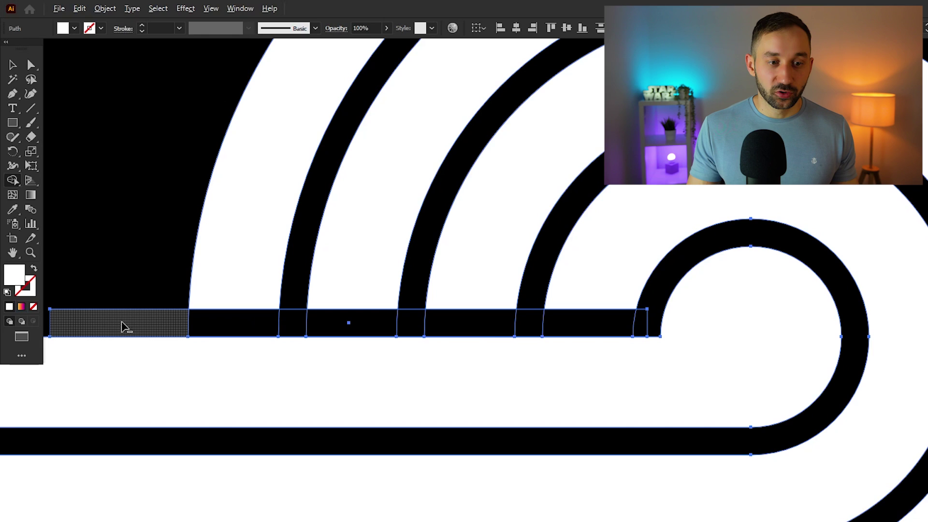
left_click_drag(122, 328, 644, 326)
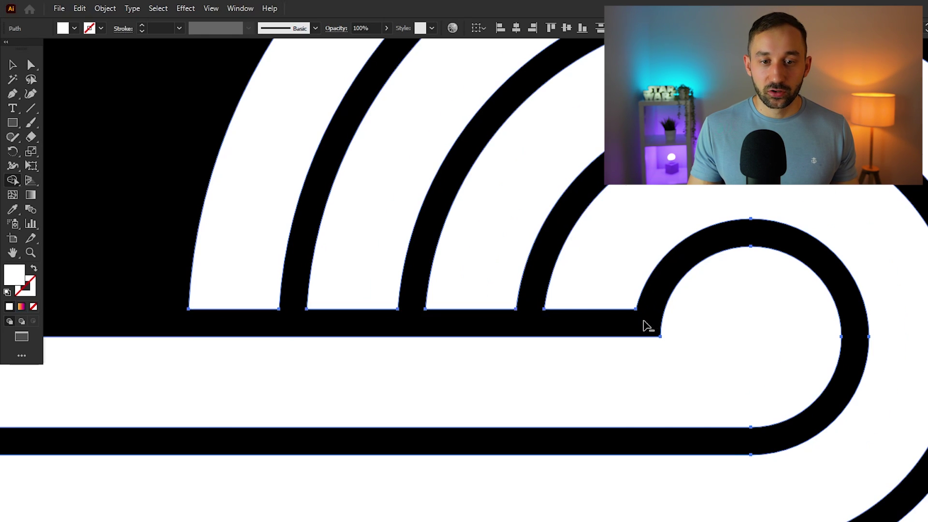
scroll(644, 325, "down", 3)
Move the selected stripes off the black artboard and inspect the gap cut between the ring ends and top bar
left_click(12, 68)
scroll(528, 245, "down", 6)
left_click_drag(553, 278, 819, 299)
scroll(896, 291, "up", 3)
scroll(868, 284, "up", 4)
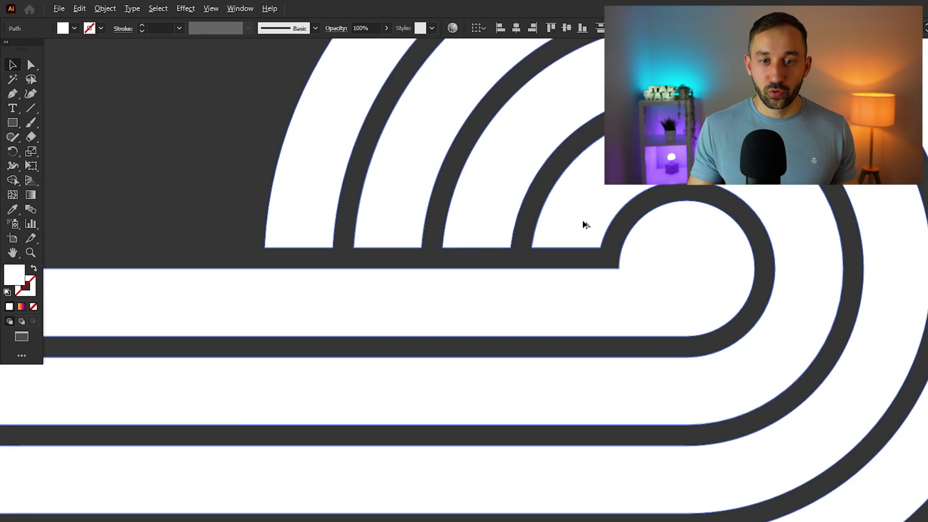
scroll(618, 227, "down", 4)
Place the stripes back on the black artboard, roughly centred and enlarged to about 80% of its width, and clear the selection
left_click_drag(800, 248, 430, 238)
scroll(753, 241, "down", 3)
scroll(335, 234, "up", 1)
left_click_drag(326, 235, 522, 230)
scroll(403, 224, "left", 5)
left_click(87, 98)
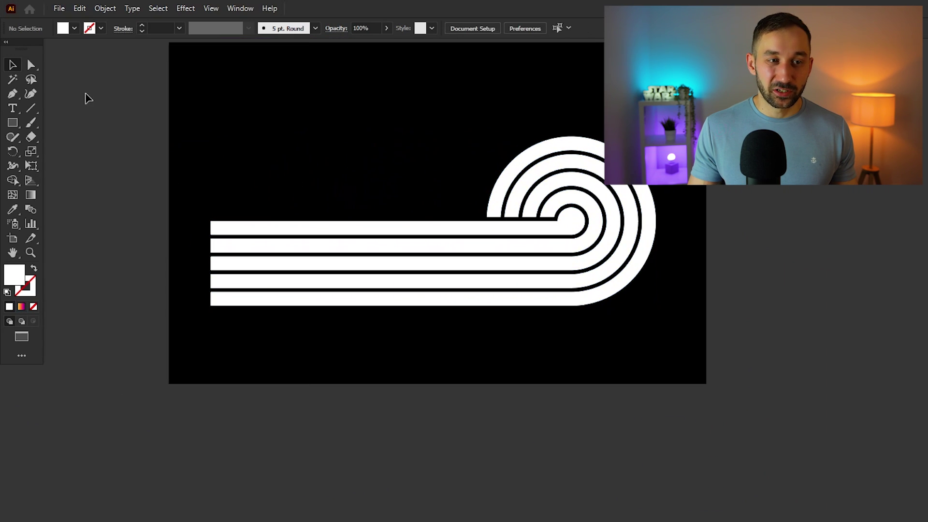
Round the top stripe's upper-left corner fully and the bottom stripe's lower-left corner to about 73 px
scroll(202, 242, "up", 3)
left_click_drag(177, 126, 319, 201)
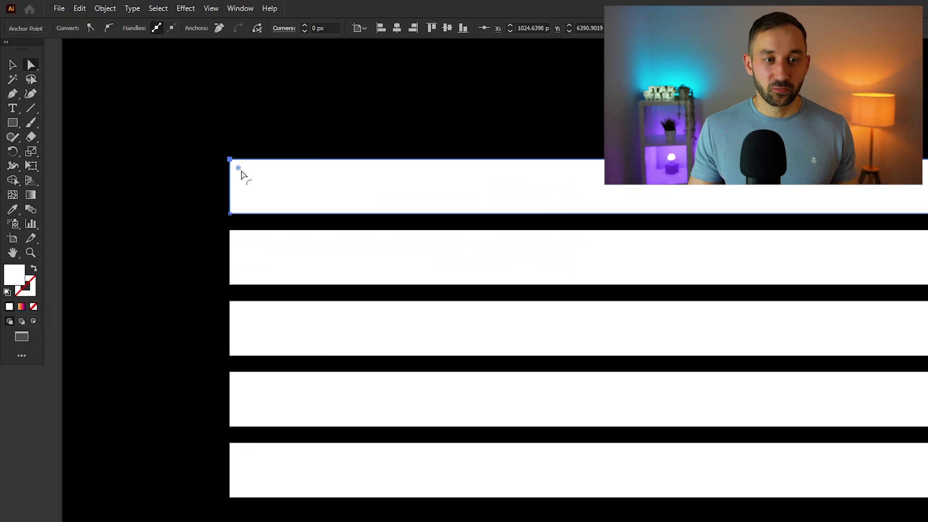
left_click_drag(241, 173, 332, 227)
left_click(144, 412)
left_click_drag(207, 477, 315, 421)
key("ctrl+z")
left_click_drag(206, 483, 285, 442)
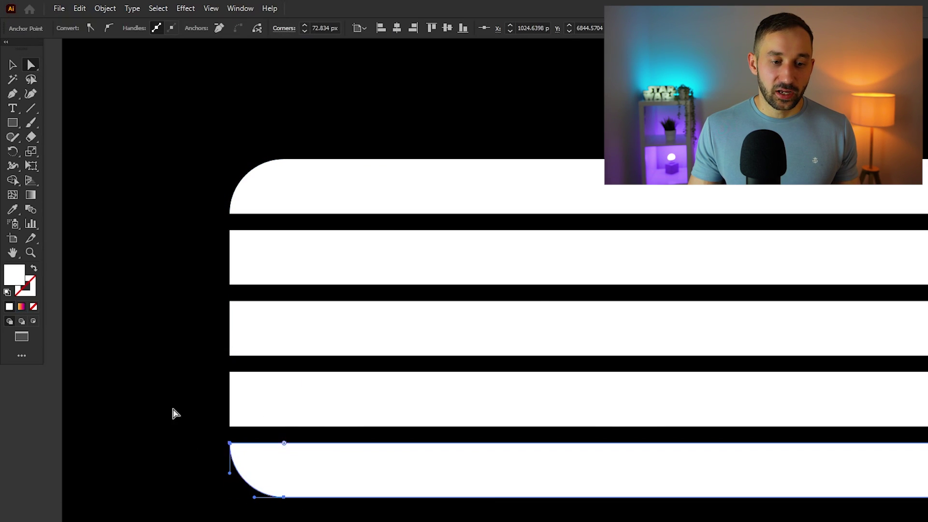
left_click(174, 409)
scroll(193, 429, "down", 5)
left_click_drag(689, 485, 634, 506)
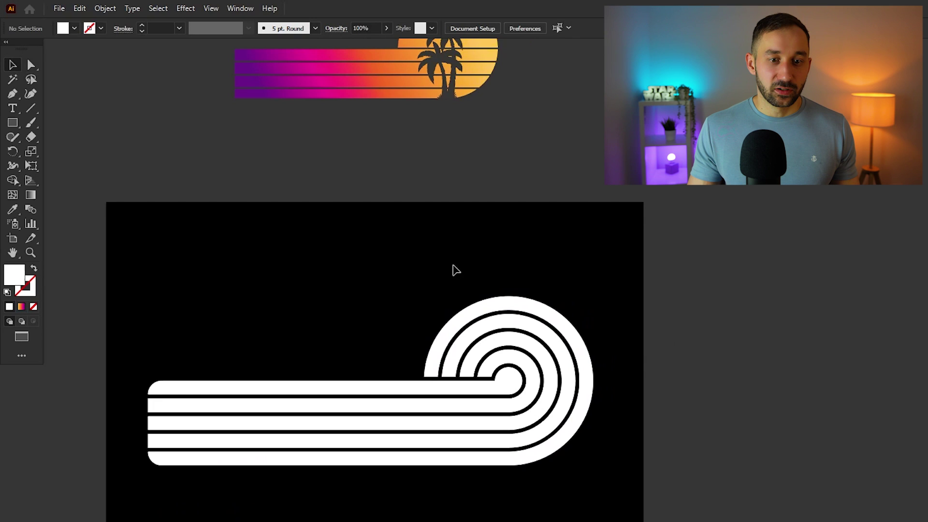
key("ctrl+equal")
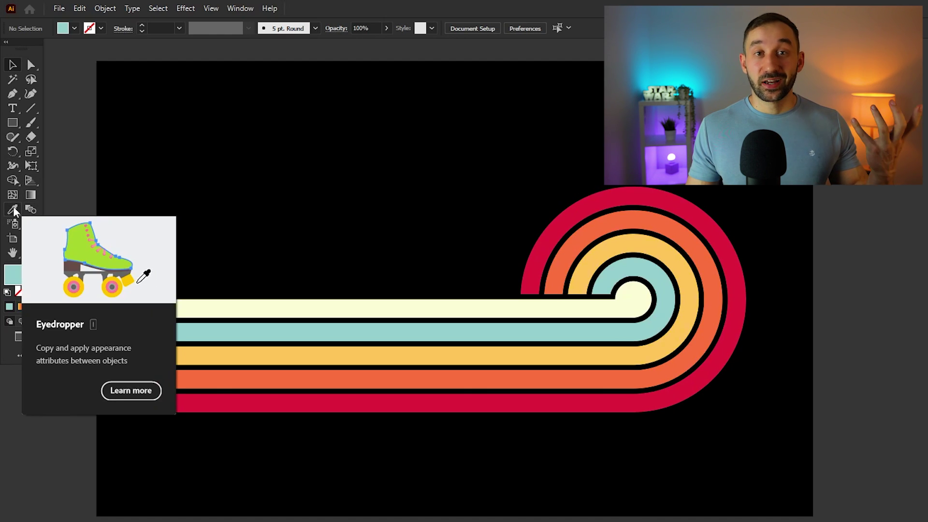
scroll(684, 300, "up", 5)
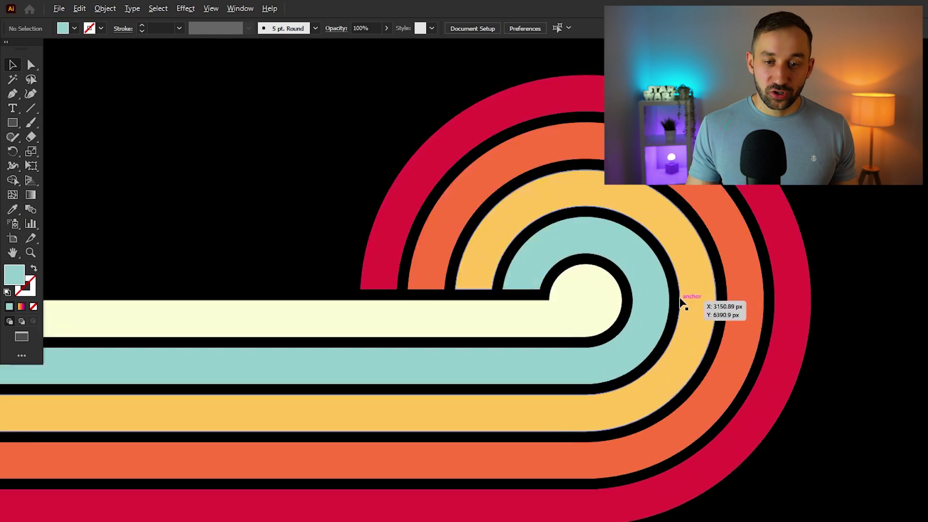
scroll(502, 252, "down", 5)
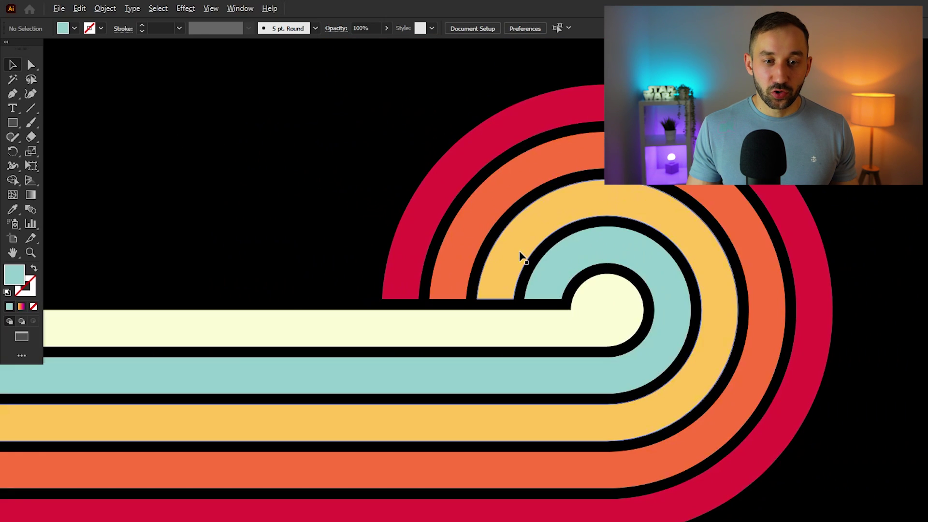
Select all five stripes on the black artboard and start Offset Path on them with the preview on
scroll(520, 255, "up", 6)
scroll(520, 329, "down", 7)
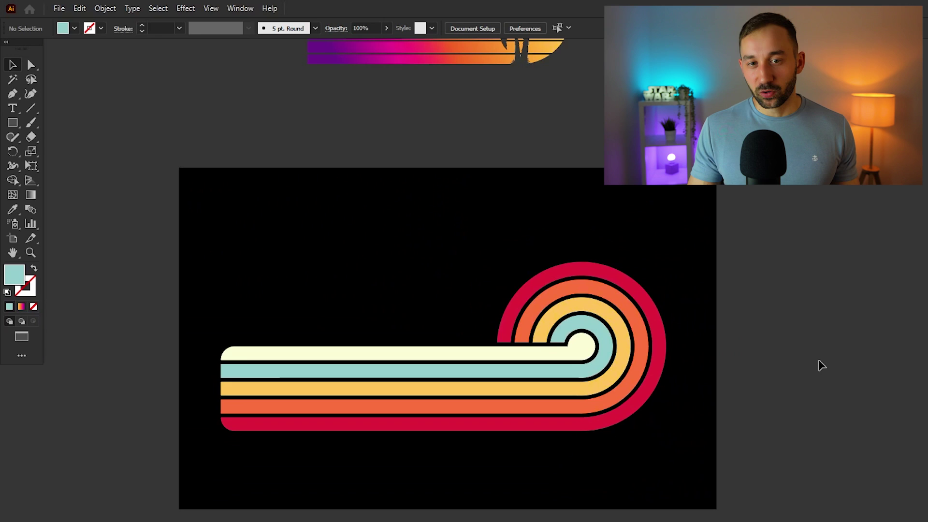
scroll(748, 353, "up", 2)
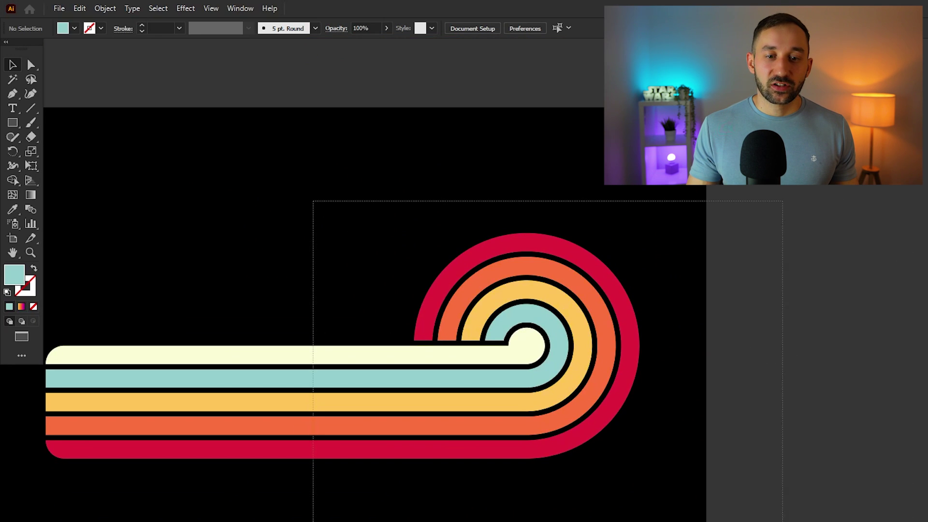
key("ctrl+a")
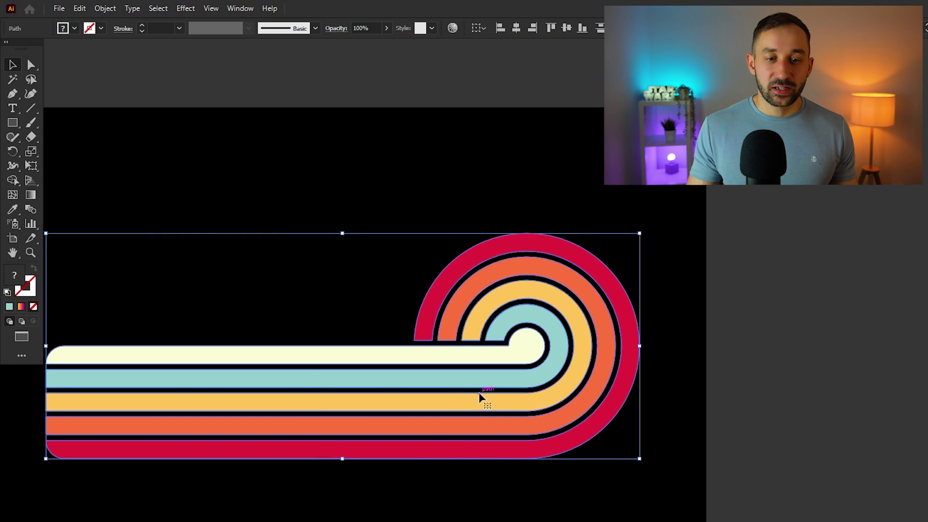
left_click_drag(479, 394, 448, 380)
scroll(323, 373, "up", 1)
left_click_drag(278, 262, 435, 251)
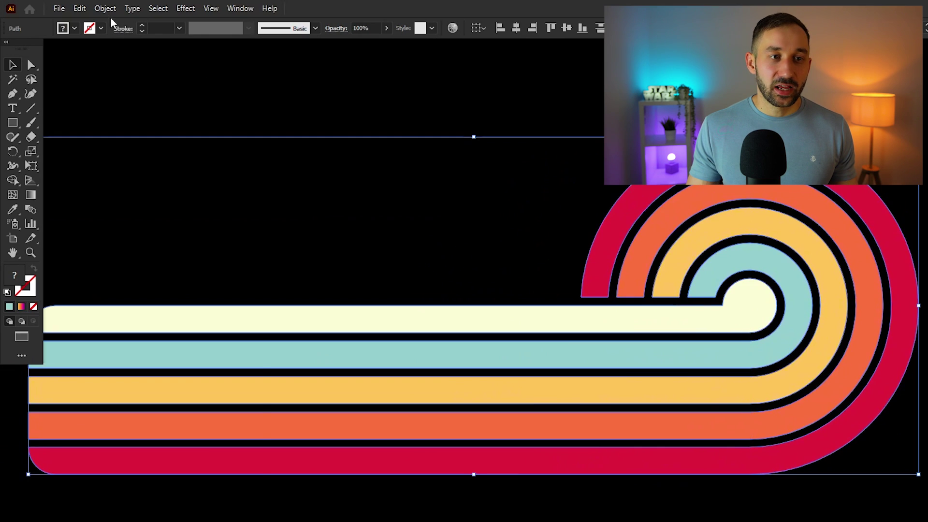
left_click(105, 8)
mouse_move(145, 315)
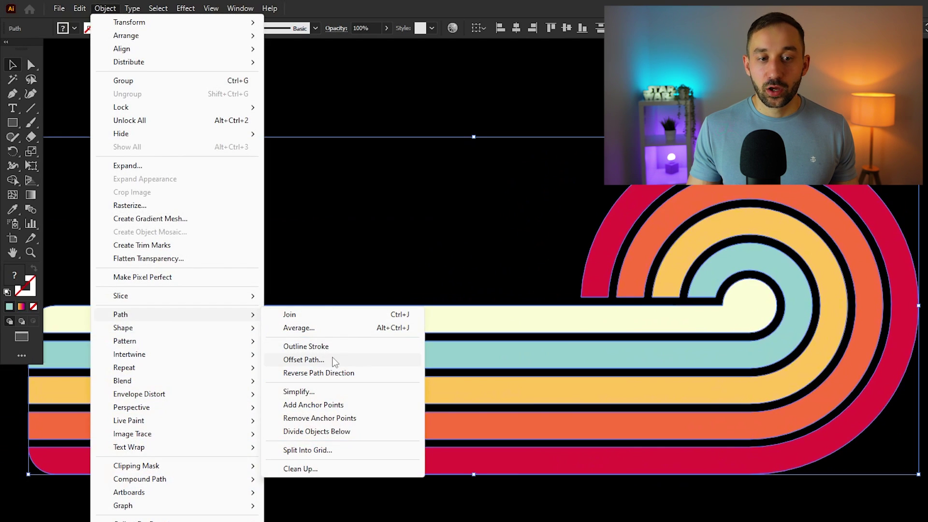
left_click(304, 360)
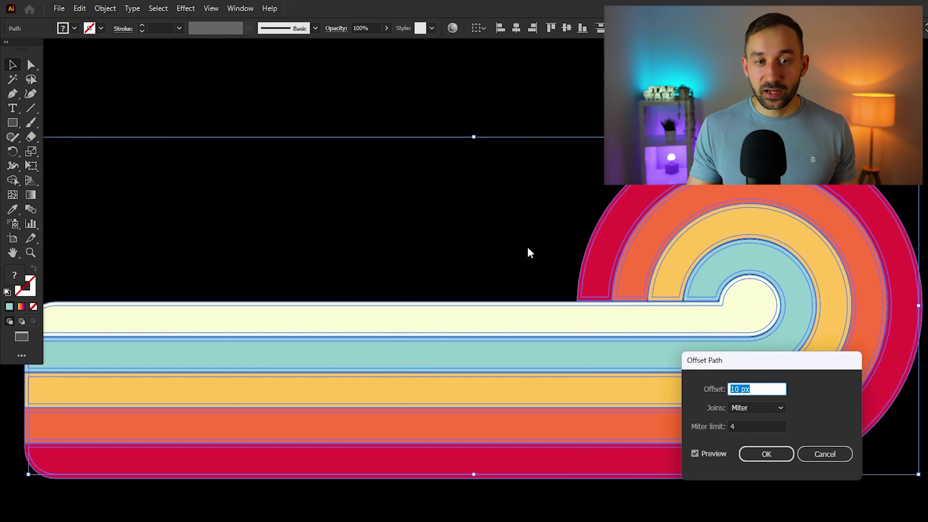
left_click_drag(744, 360, 410, 137)
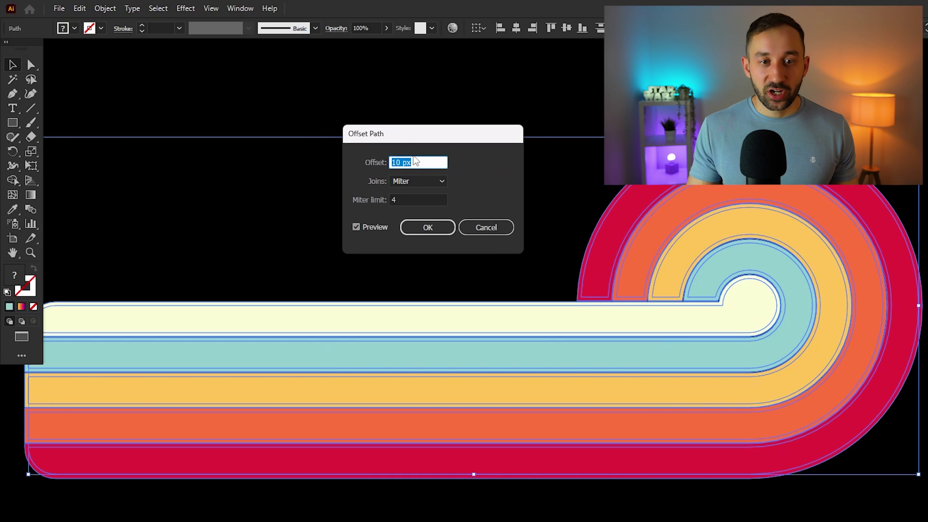
Preview smaller and inward offsets for the stripes, from 8 px down to -16 px
key("Down")
key("Down")
key("Down")
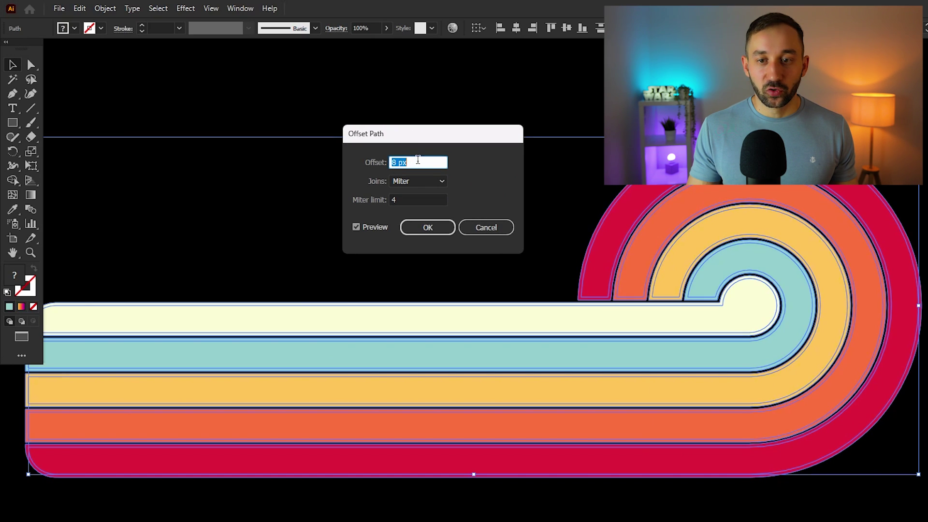
key("Down")
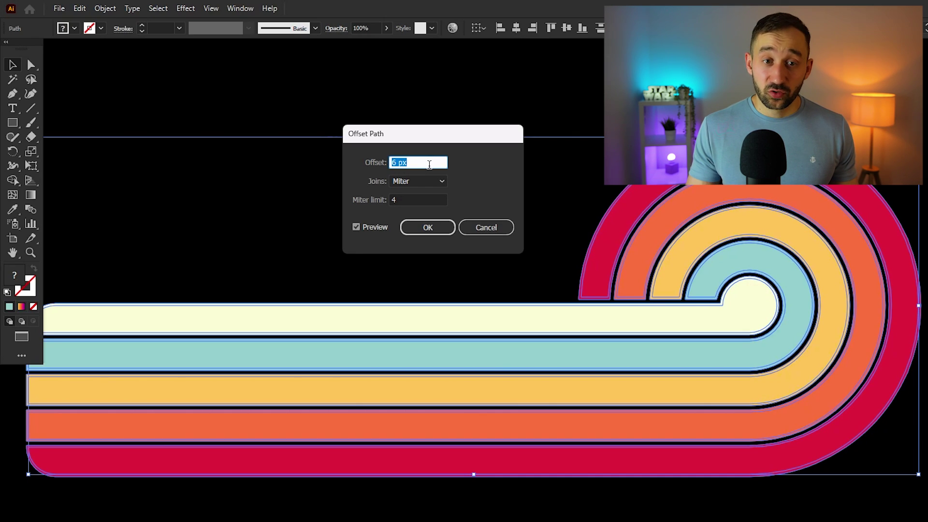
key("Down")
key("Down")
key("Down")
key("Down")
key("Down")
key("Down")
key("Down")
key("Down")
key("Down")
key("Down")
key("Down")
key("Down")
key("Down")
key("Down")
key("Down")
key("Down")
key("Down")
key("Down")
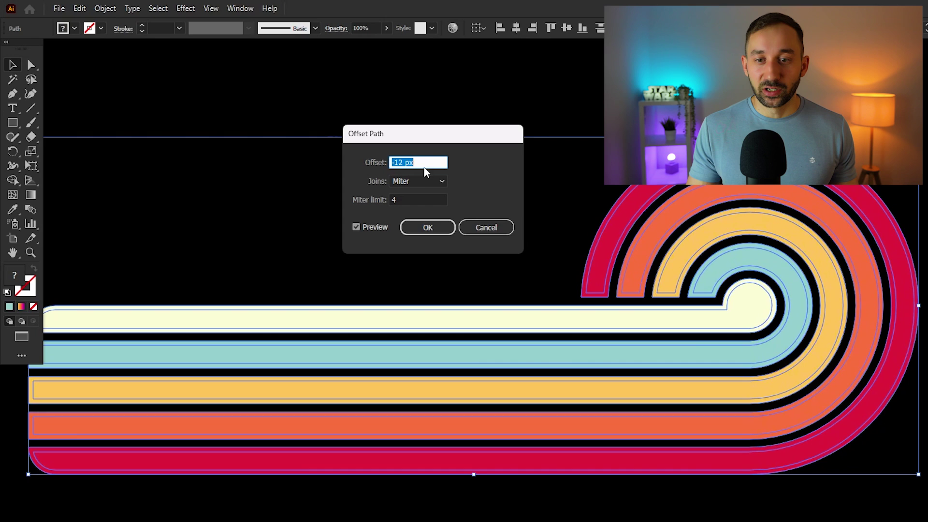
key("Down")
key("Down")
key("Down")
key("Down")
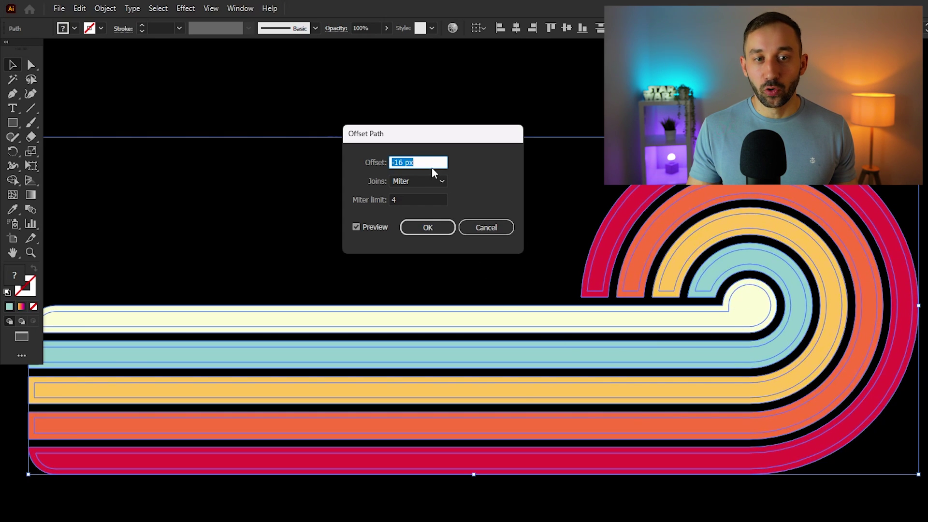
Offset the stripe paths outward by 5 px with miter joins and clear the selection
key("Up")
key("Up")
key("Up")
key("Up")
key("Up")
key("Up")
key("Up")
key("Up")
key("Up")
key("Up")
key("Up")
key("Up")
key("Up")
key("Up")
key("Up")
key("Up")
key("Up")
key("Up")
key("Up")
key("Up")
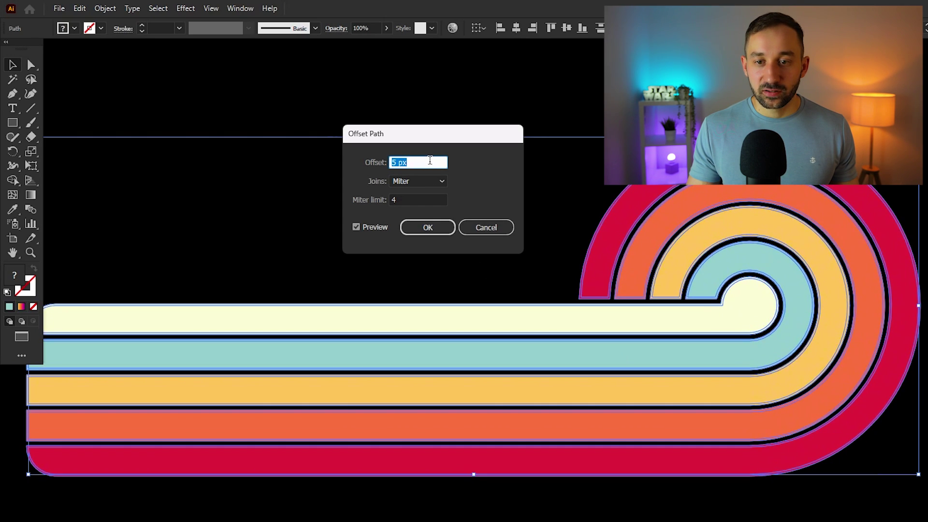
key("Up")
key("Down")
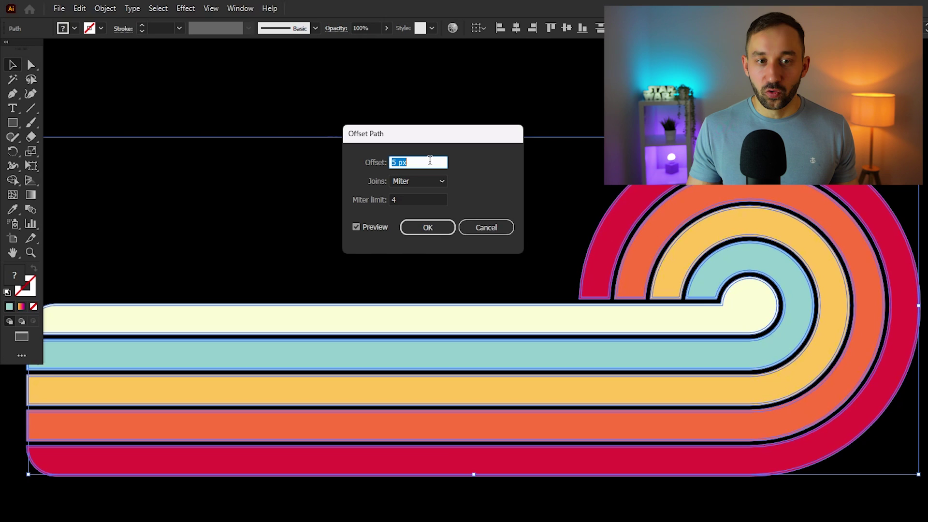
left_click(428, 232)
left_click(541, 244)
Select the five smaller original paths inside the offset stripes with Direct Selection and delete them
scroll(762, 253, "up", 4)
scroll(729, 411, "down", 5)
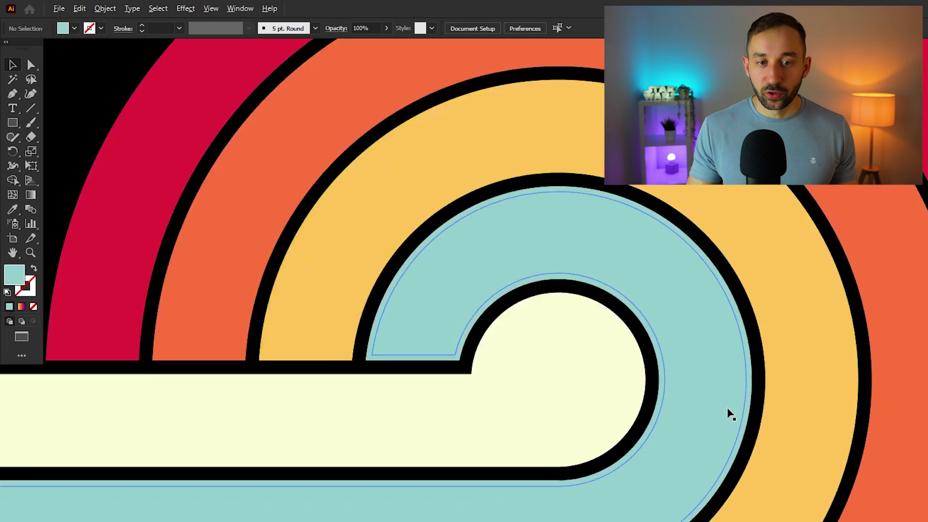
key("ctrl+y")
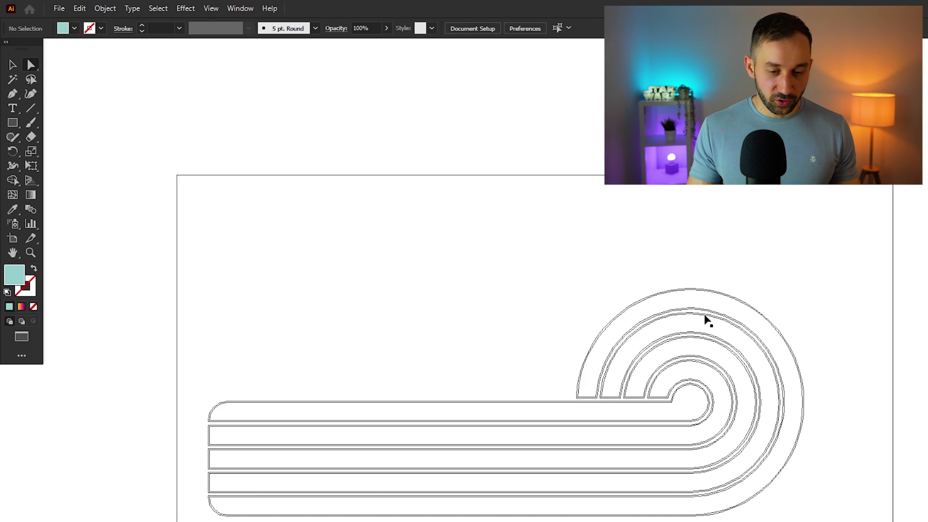
key("ctrl+y")
scroll(752, 326, "up", 3)
left_click(732, 354)
left_click(729, 351, "shift")
left_click(700, 374, "shift")
left_click(672, 404, "shift")
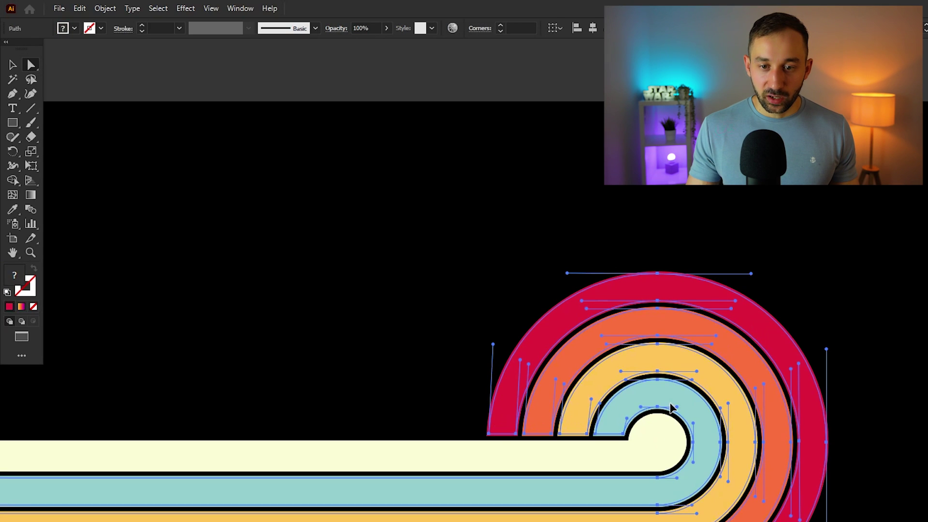
left_click(664, 444, "shift")
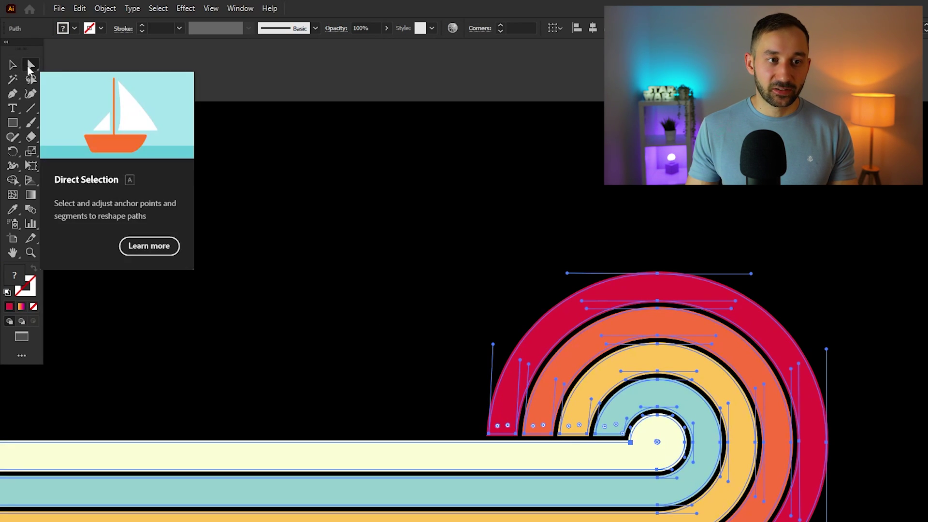
left_click(849, 449)
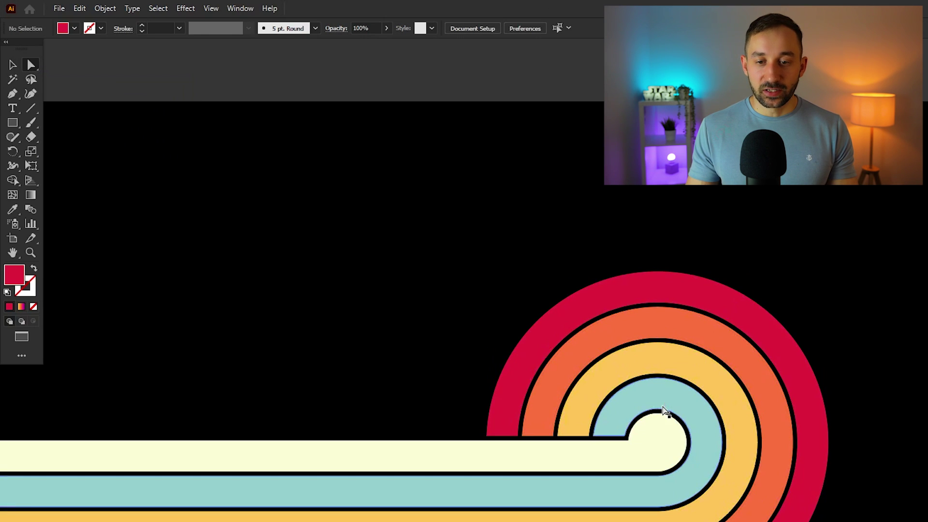
Select all the stripes, enlarge them proportionally to about 90% of the artboard's width, and show the transparency settings
key("ctrl+minus")
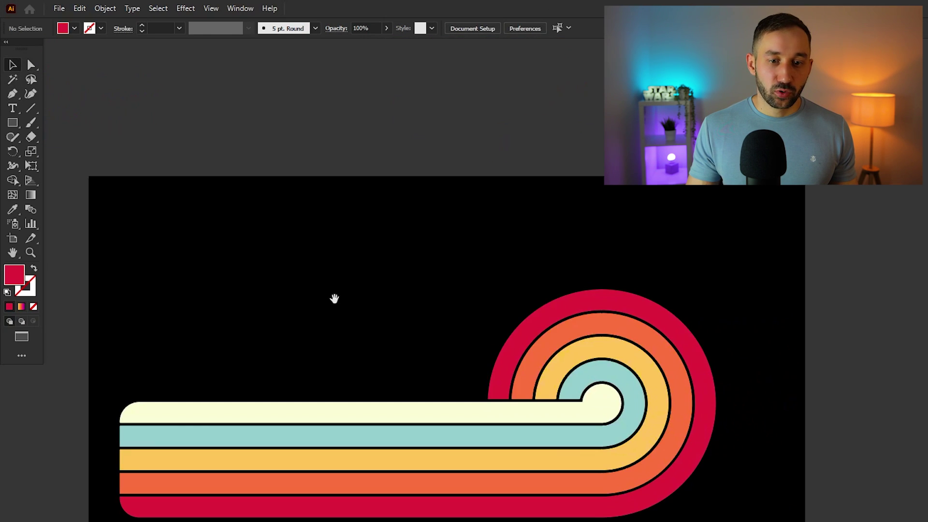
left_click_drag(334, 298, 327, 209)
left_click_drag(107, 120, 753, 490)
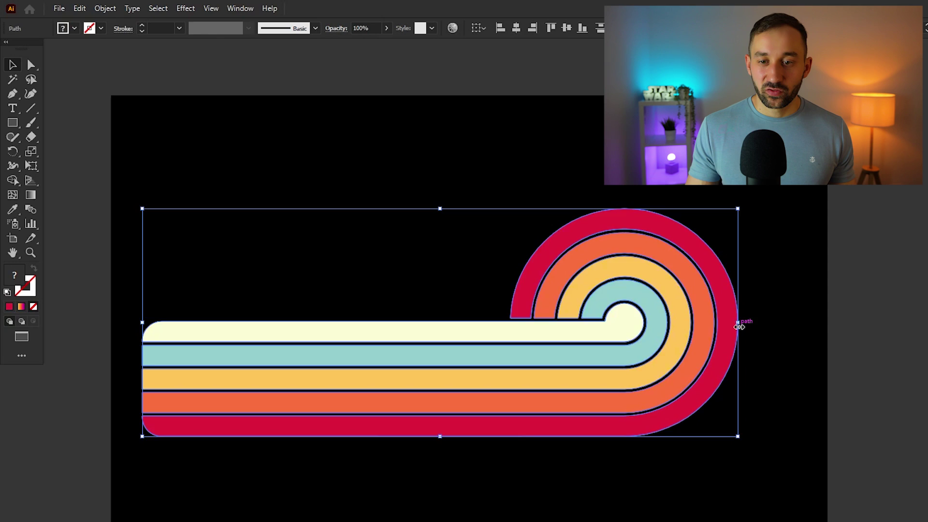
left_click_drag(739, 327, 784, 323)
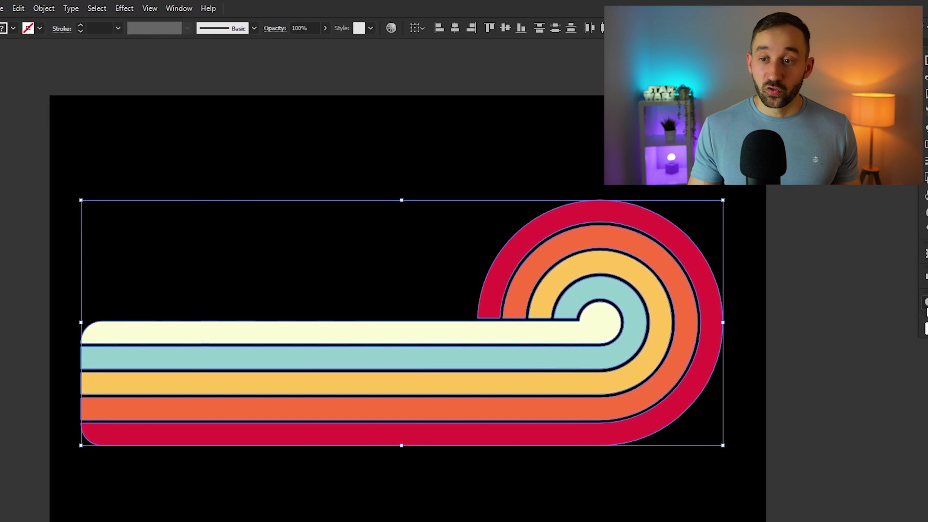
left_click(910, 309)
left_click(910, 308)
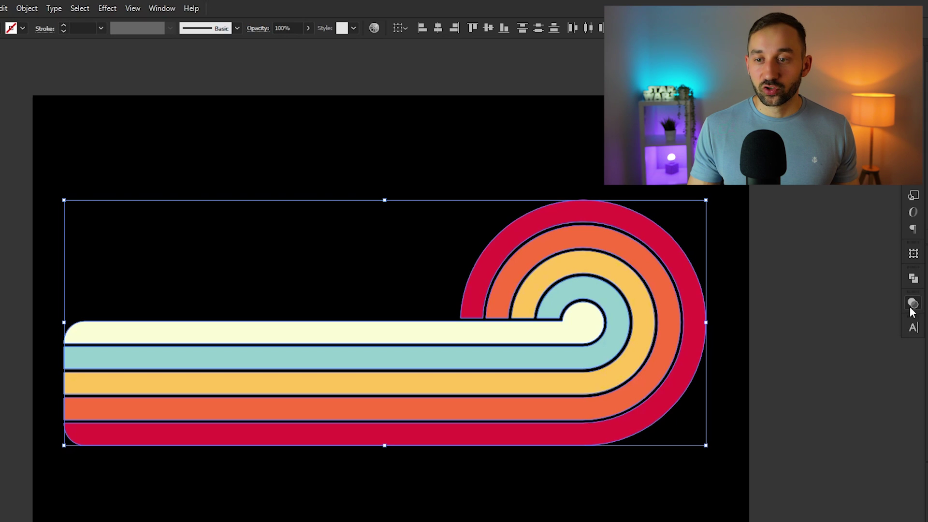
left_click(910, 308)
Try to make an opacity mask from the ungrouped stripes with Clip off, and undo it
left_click(872, 337)
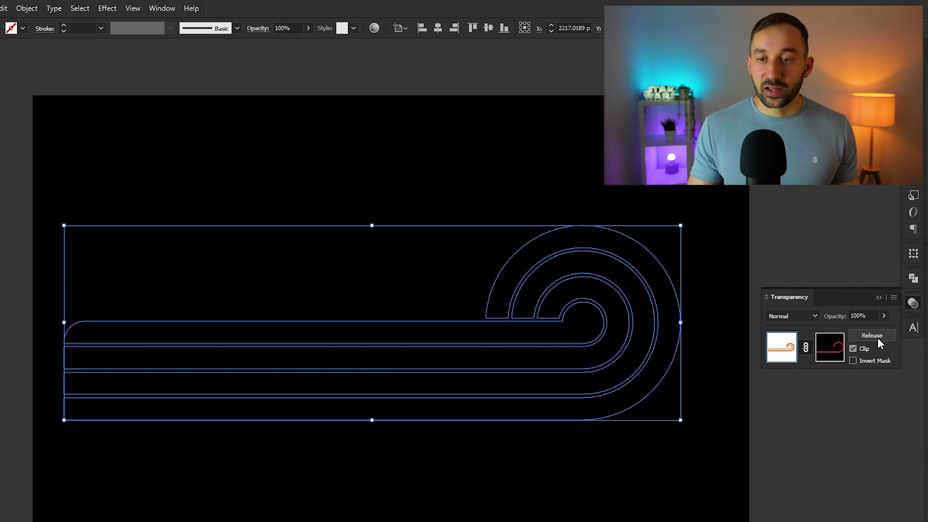
left_click(853, 348)
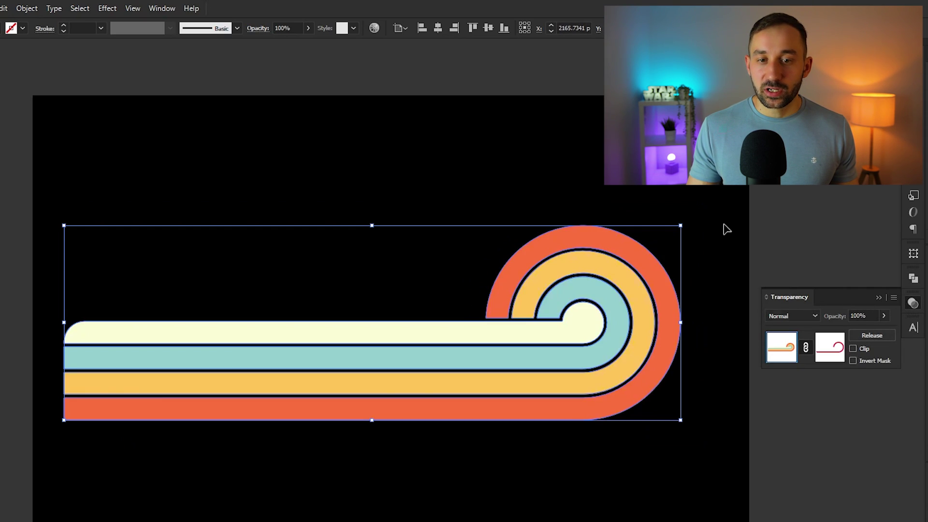
key("ctrl+z")
key("ctrl+z")
Group all the stripes and give the group an opacity mask with Clip turned off
left_click_drag(201, 122, 483, 471)
key("ctrl+g")
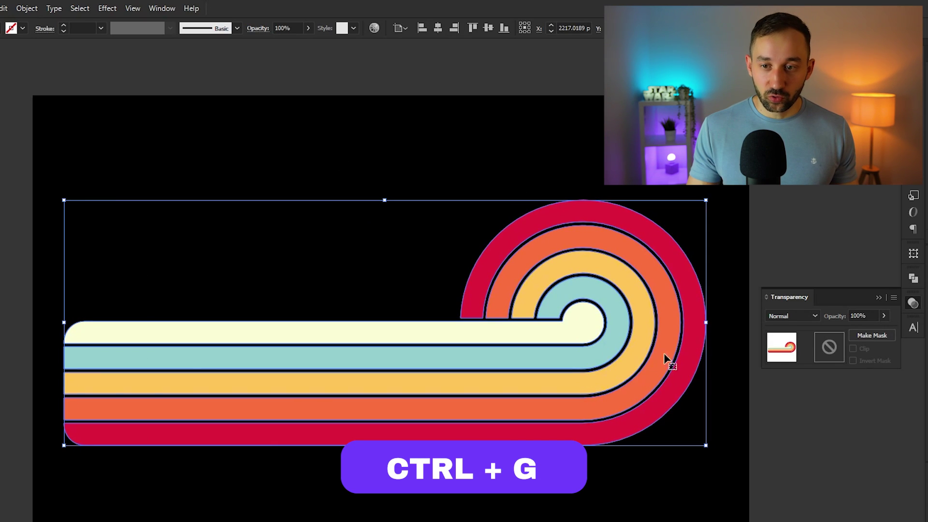
left_click(870, 334)
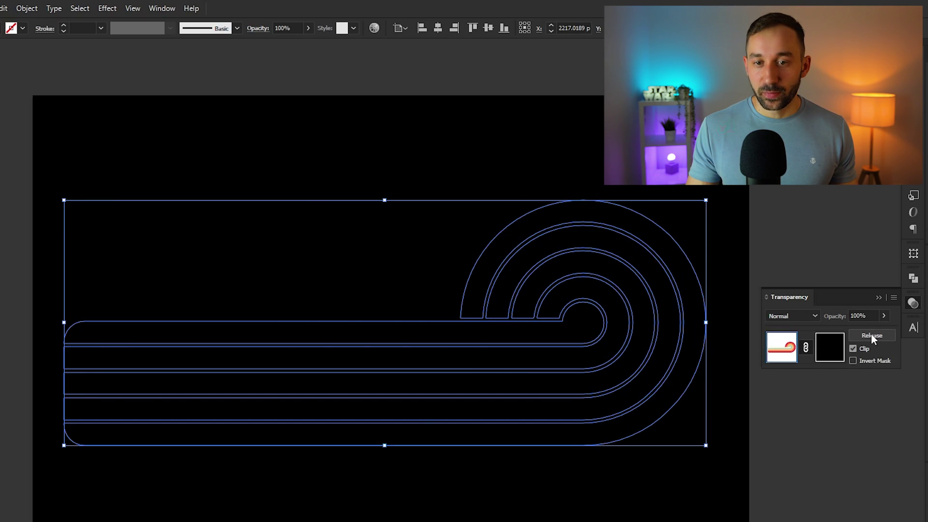
left_click(852, 348)
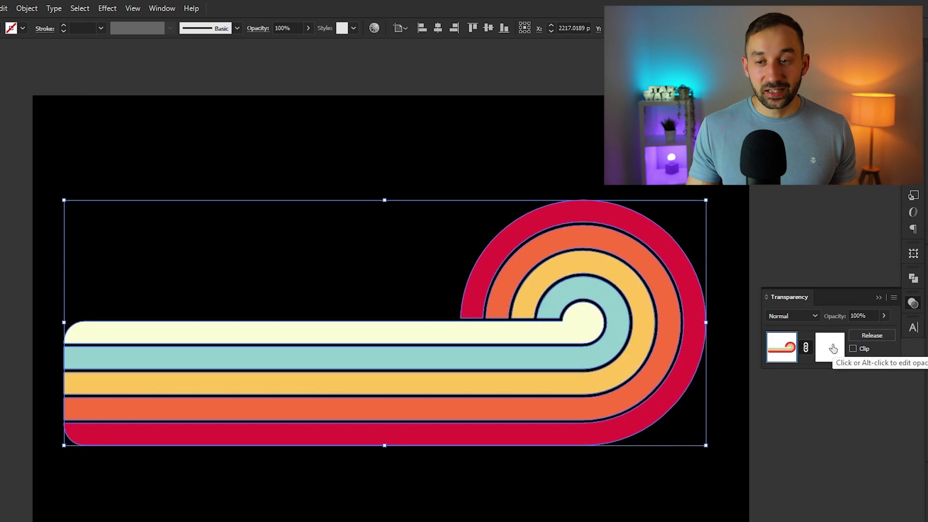
Place the Texture2_2 image inside the group's opacity mask, starting at the artboard's upper-left corner and about 84% of its width
left_click(830, 343)
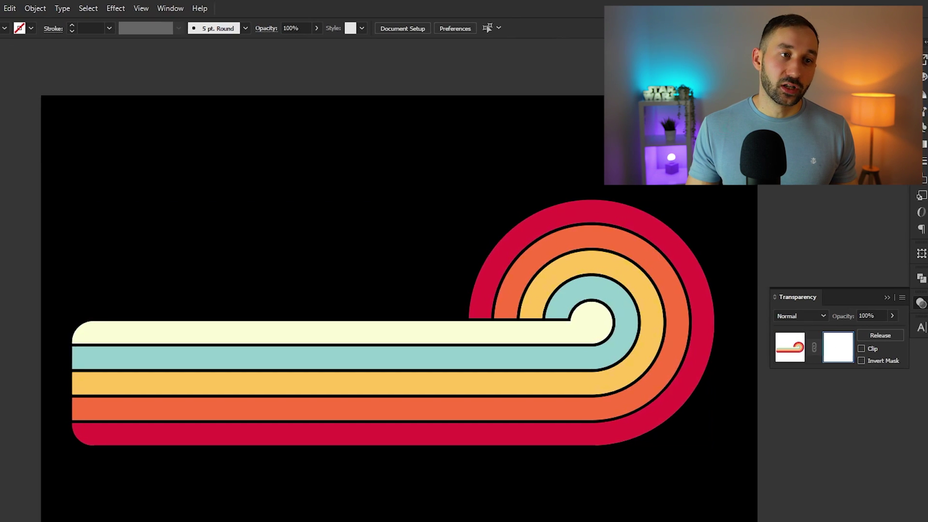
left_click(27, 8)
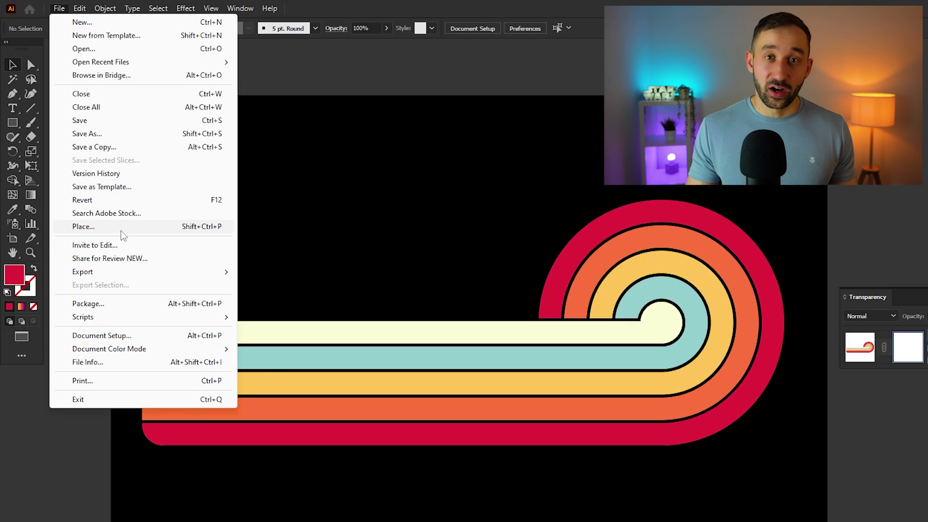
left_click(121, 230)
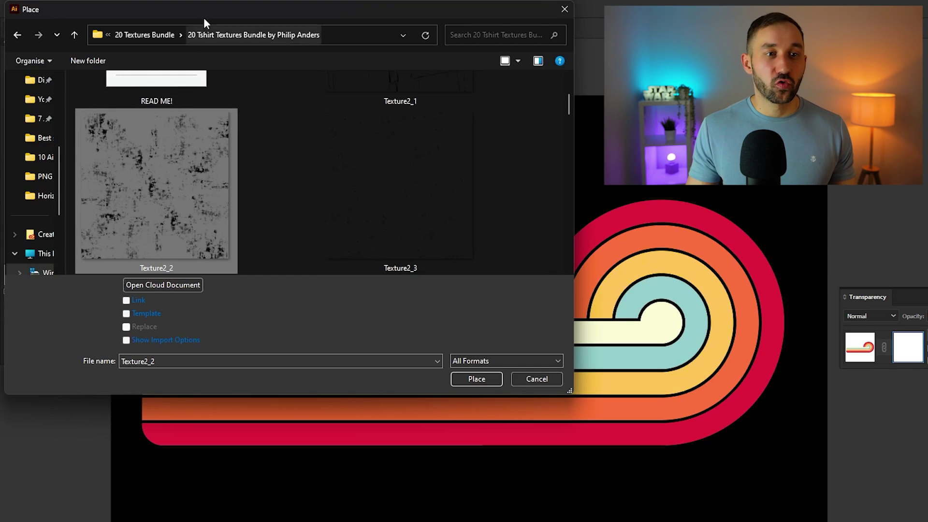
left_click_drag(207, 6, 225, 21)
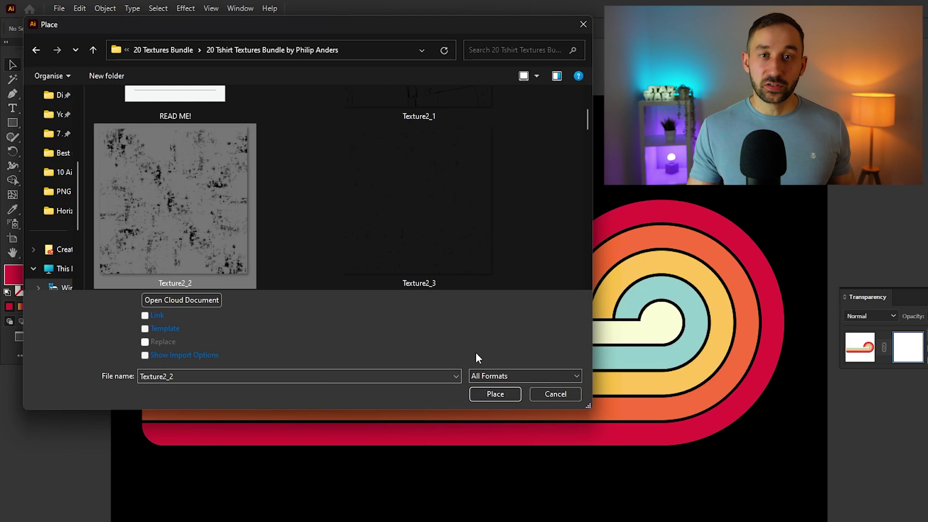
left_click(506, 394)
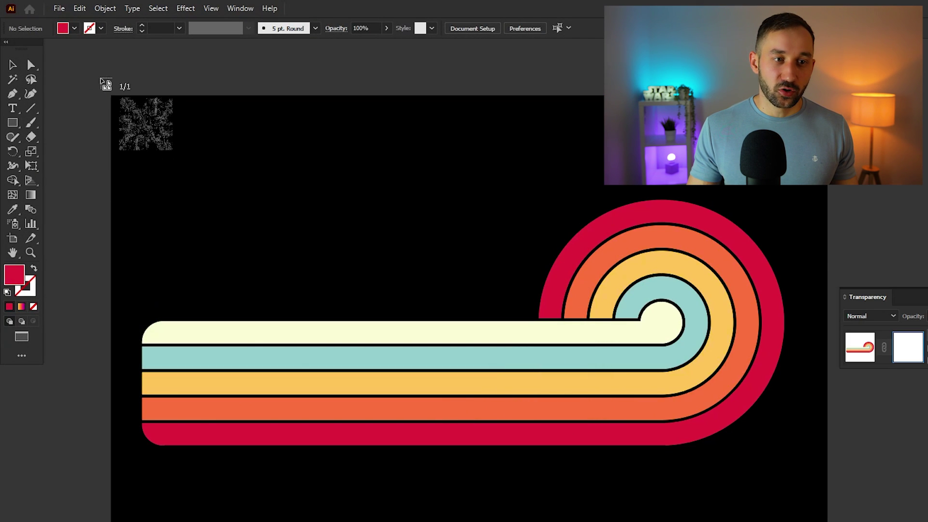
left_click_drag(109, 85, 759, 473)
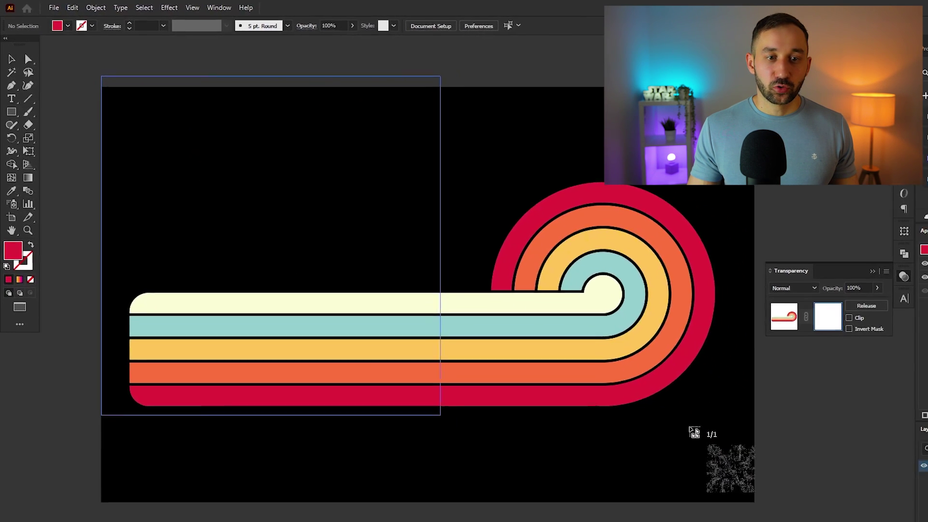
left_click_drag(690, 428, 750, 484)
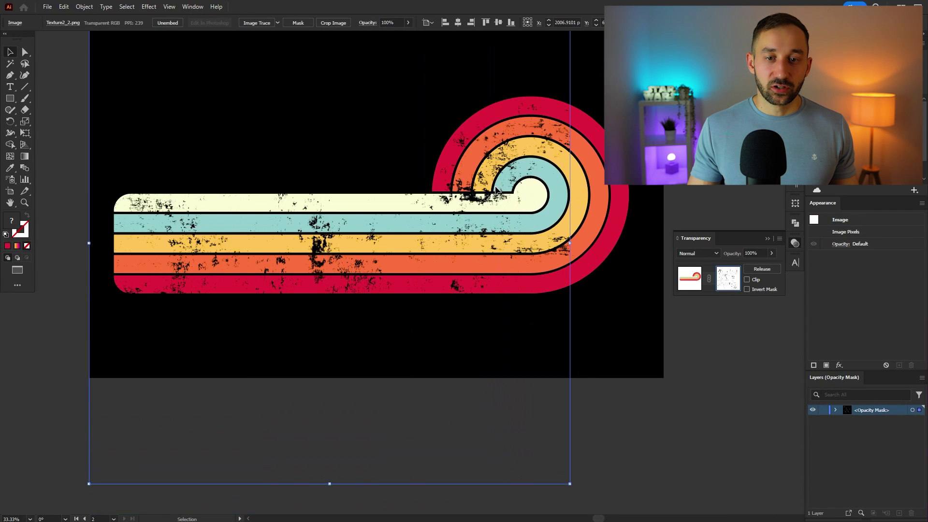
Enlarge and reposition the texture in the mask so it spans the full width of the stripes and rings
left_click_drag(517, 181, 552, 177)
left_click_drag(537, 141, 481, 200)
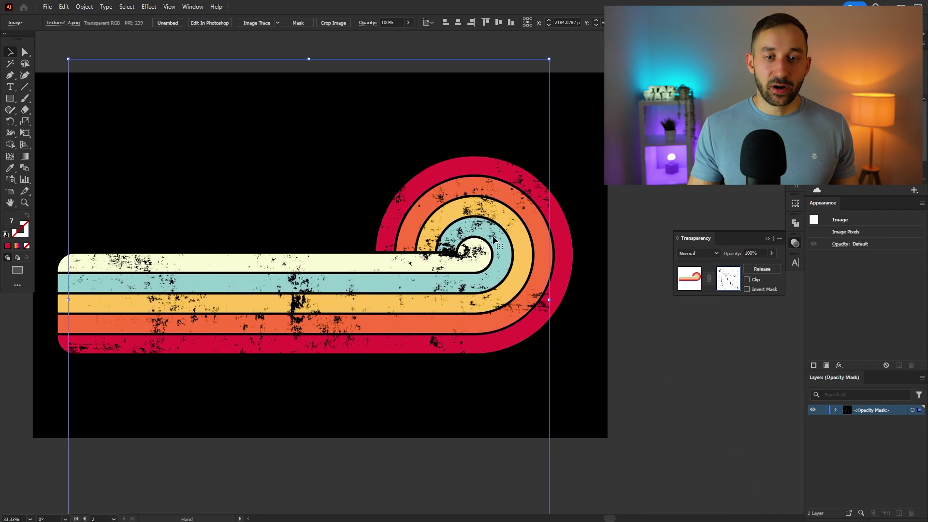
left_click_drag(502, 237, 498, 236)
left_click_drag(547, 298, 593, 259)
left_click_drag(538, 261, 503, 224)
scroll(537, 245, "down", 1)
scroll(537, 245, "up", 1)
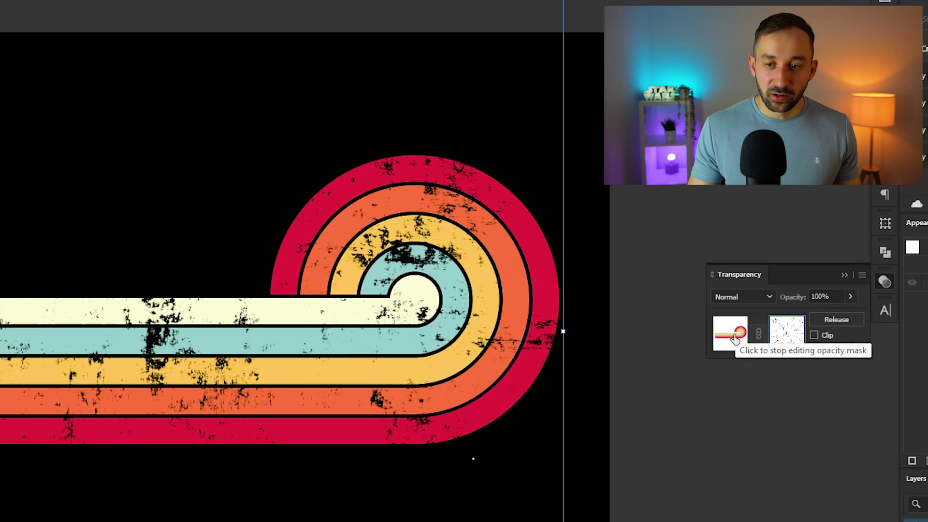
Stop editing the opacity mask, return to the striped artwork and deselect it
left_click(735, 338)
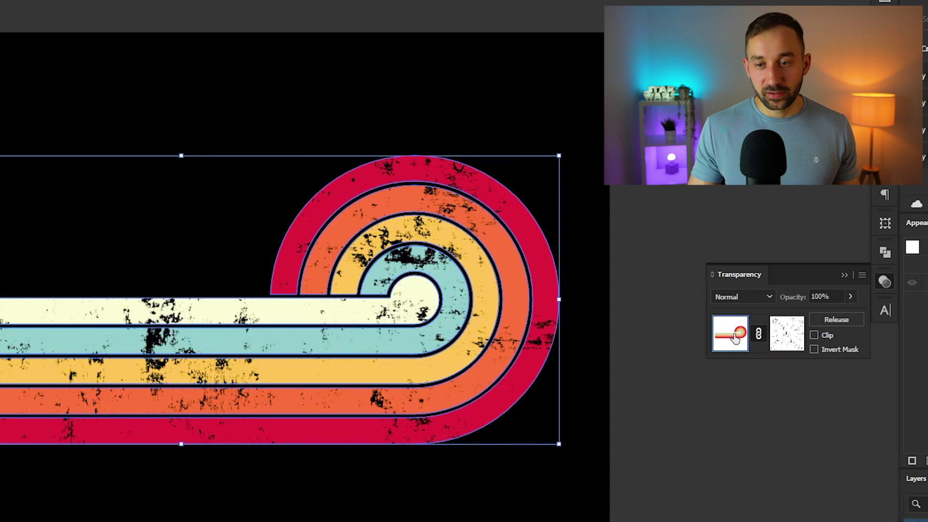
left_click(610, 240)
mouse_move(544, 299)
left_mouse_down()
mouse_move(556, 308)
mouse_move(529, 299)
left_mouse_up()
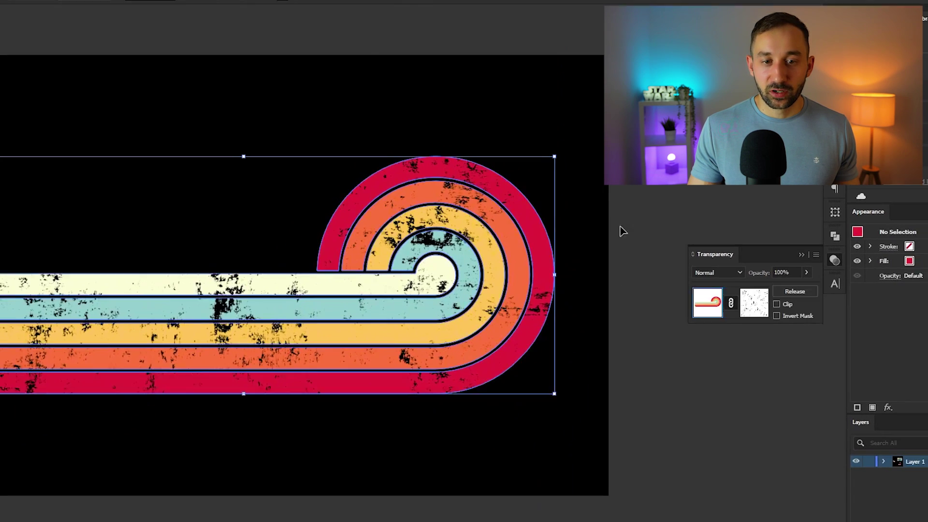
left_click(621, 245)
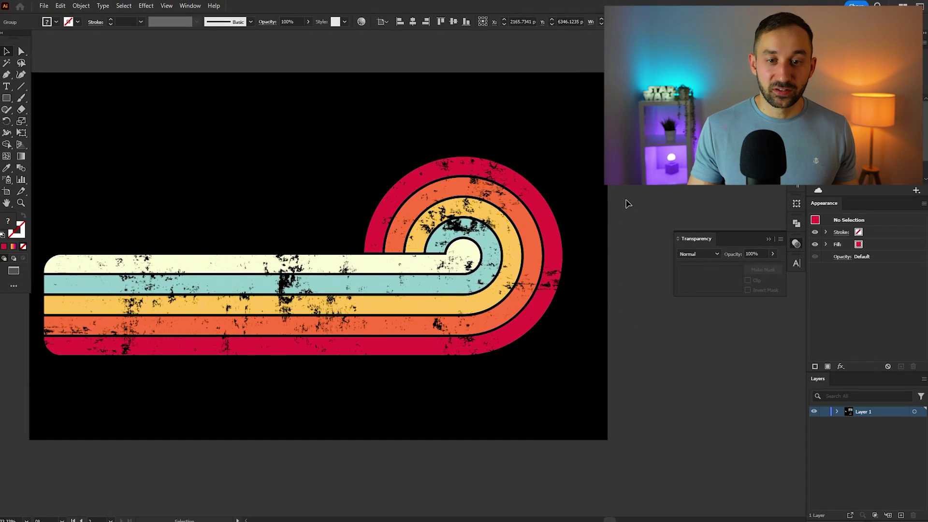
scroll(627, 204, "down", 4)
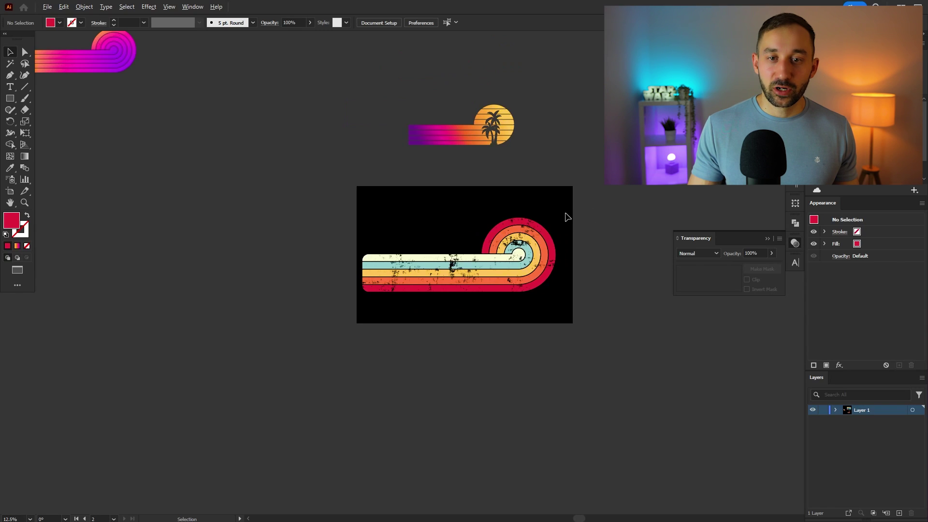
Scale down the distressed stripe graphic and place it in the lower half of the black artboard
scroll(565, 215, "up", 3)
left_click_drag(187, 191, 493, 333)
left_click(564, 309)
left_click(550, 295)
left_click(491, 186)
left_click_drag(423, 171, 426, 208)
Place the palm-tree sunset graphic, enlarged, on the artboard above the distressed stripes, and shrink the stripes to about the same width
left_click(455, 67)
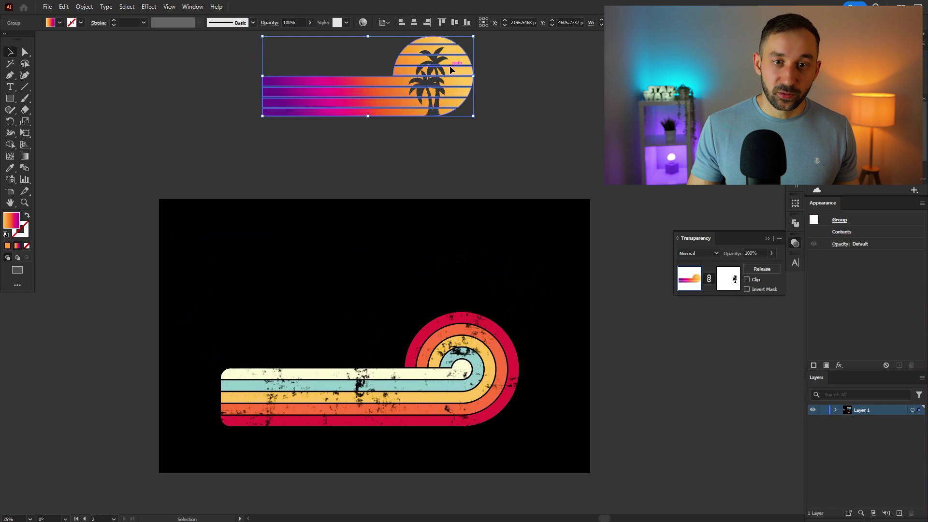
left_click_drag(456, 67, 450, 257)
left_click(519, 372)
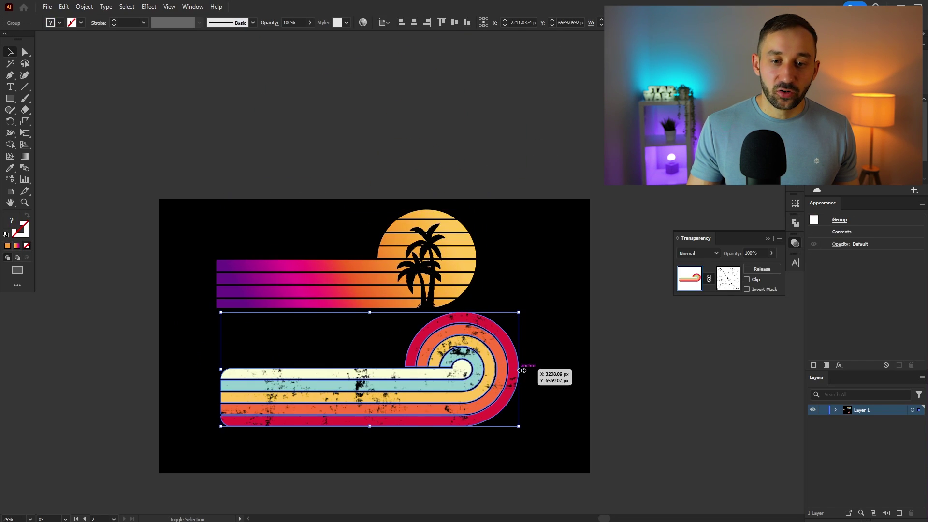
left_click_drag(522, 370, 464, 378)
left_click(524, 352)
scroll(524, 351, "up", 1)
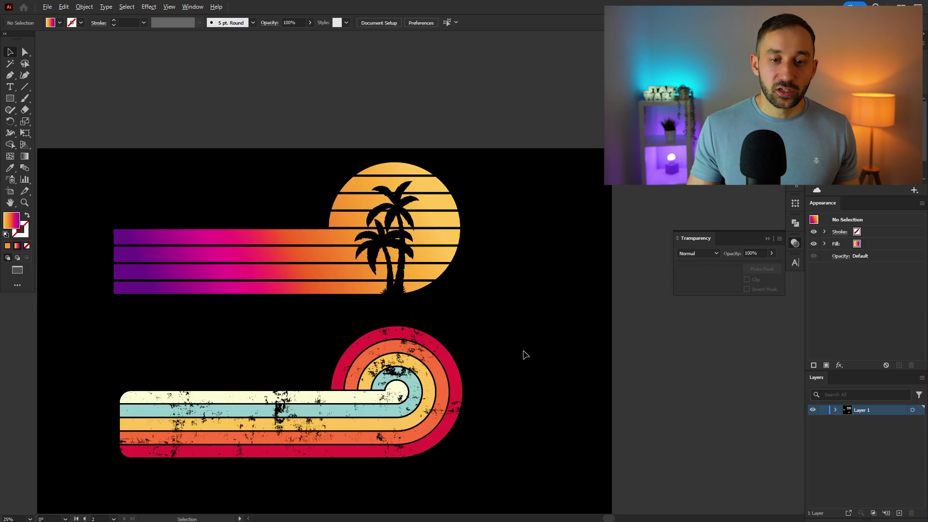